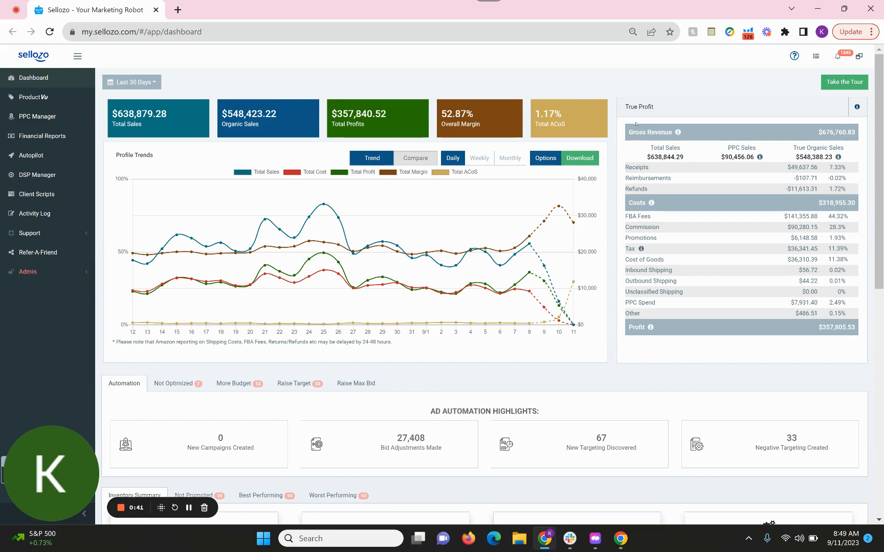
Step: Examine the True Profit breakdown for the last 30 days: PPC sales, true organic sales, the individual costs and the profit
{"action": "triple_click", "coordinate": [739, 155]}
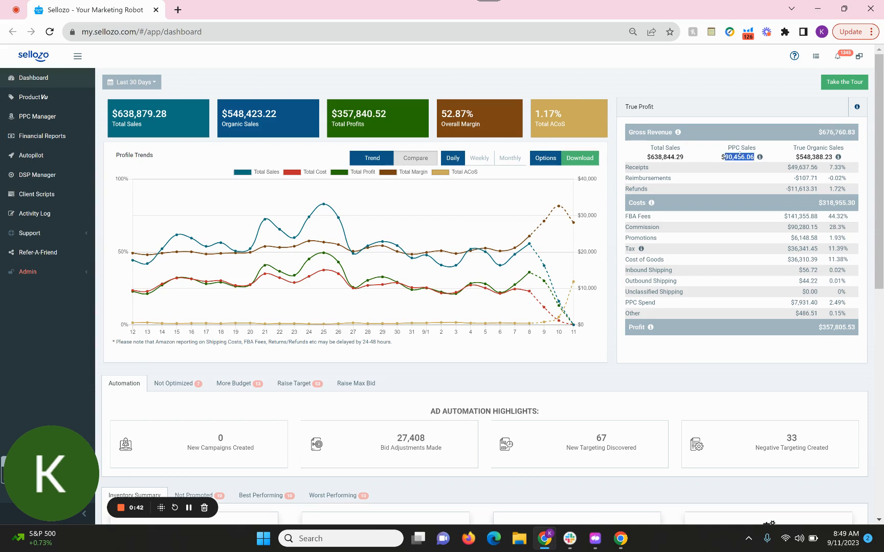
{"action": "double_click", "coordinate": [802, 157]}
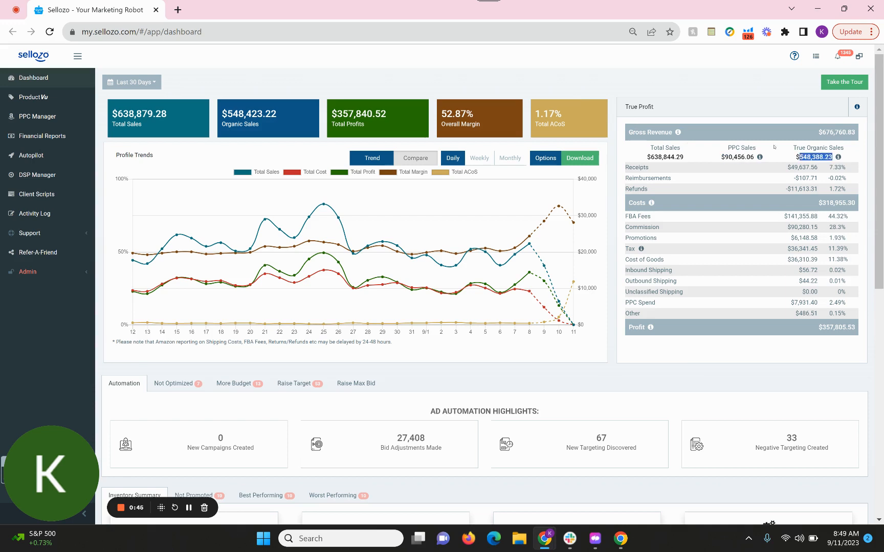
{"action": "left_click_drag", "start_coordinate": [774, 147], "coordinate": [785, 274]}
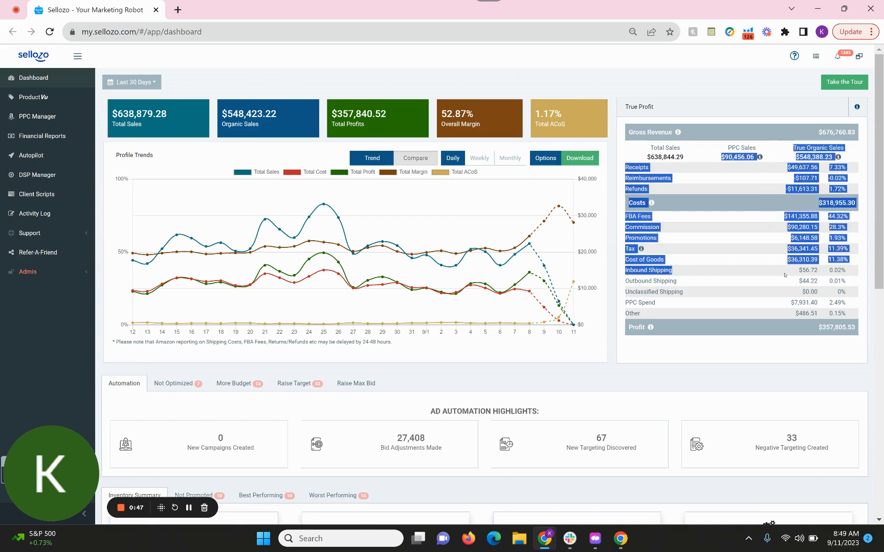
{"action": "left_click", "coordinate": [785, 275]}
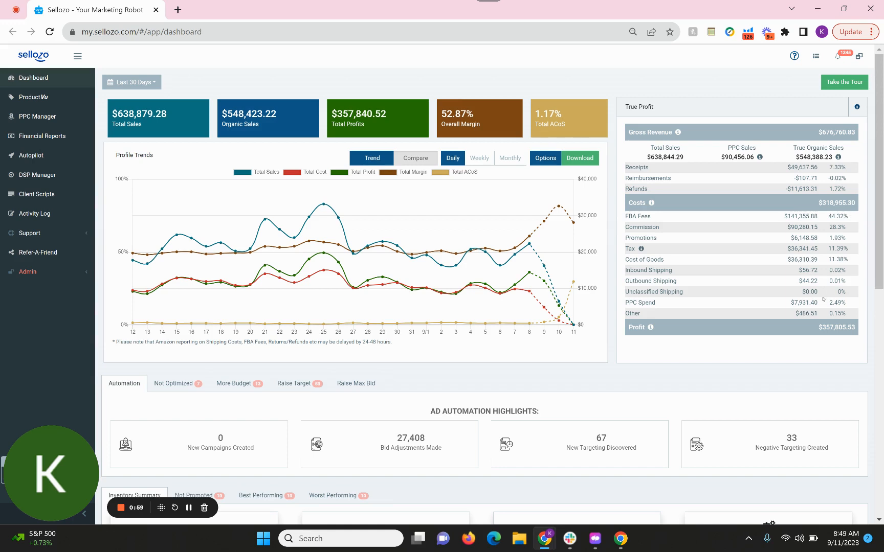
{"action": "triple_click", "coordinate": [836, 328]}
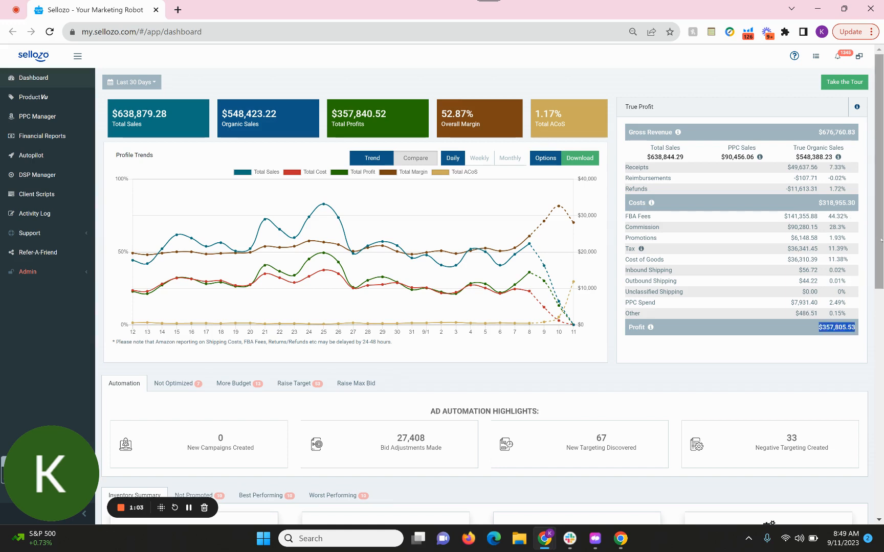
{"action": "right_click", "coordinate": [881, 312]}
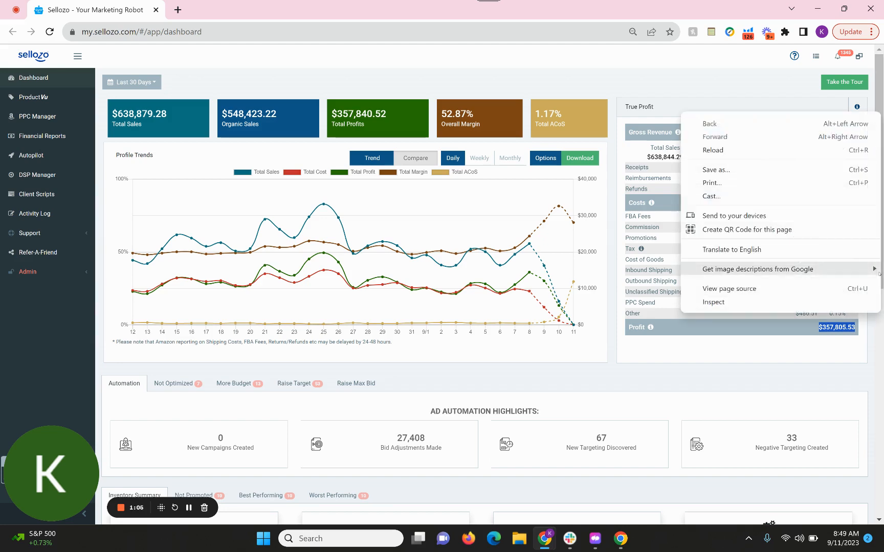
{"action": "left_click", "coordinate": [814, 367]}
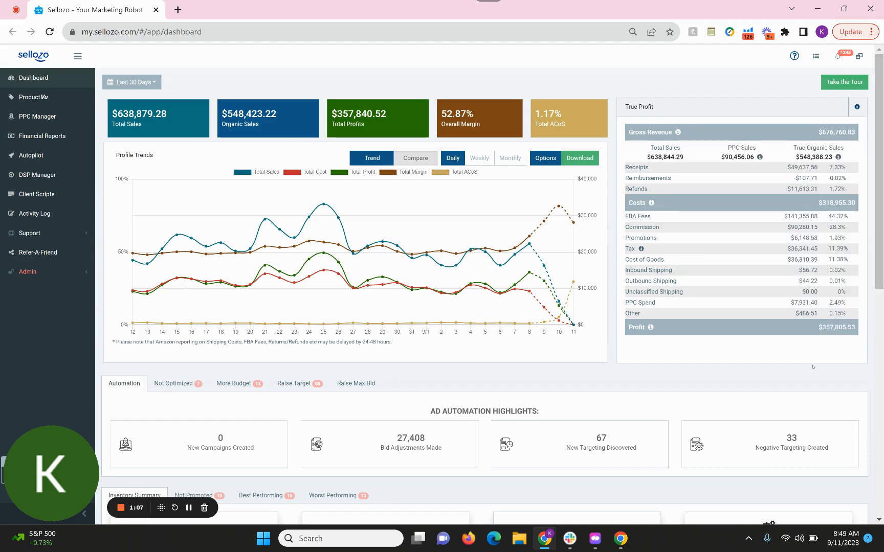
Step: Review the dashboard's ad automation highlights, inventory summary, and FBA and FBM stock levels
{"action": "scroll", "coordinate": [813, 367], "scroll_direction": "down", "scroll_amount": 5}
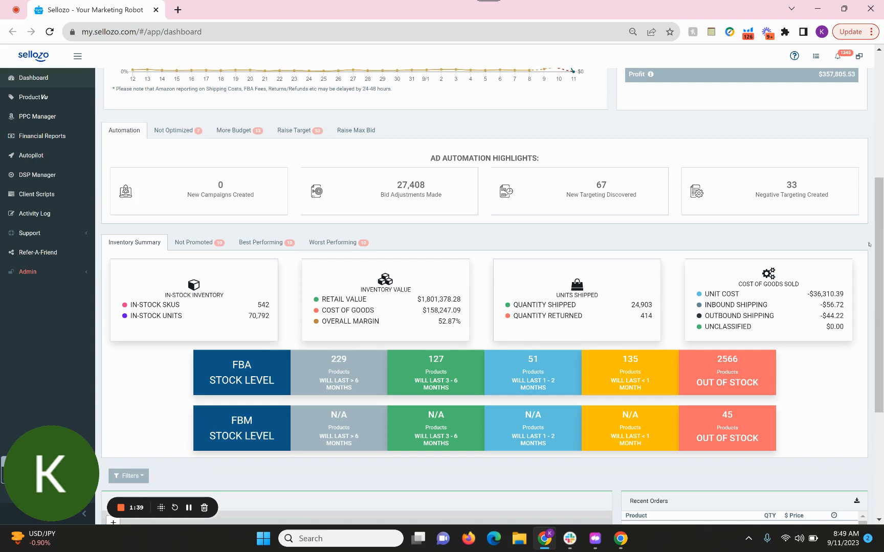
{"action": "scroll", "coordinate": [876, 275], "scroll_direction": "down", "scroll_amount": 2}
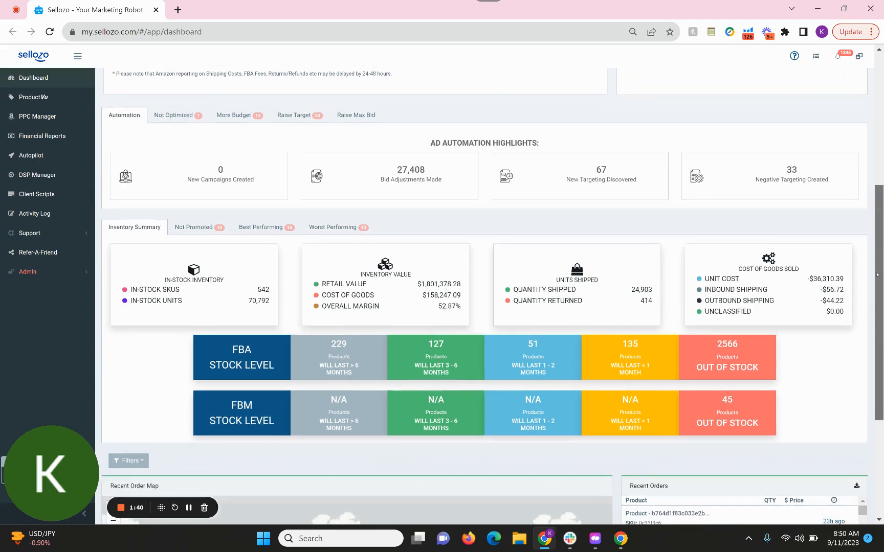
{"action": "scroll", "coordinate": [876, 274], "scroll_direction": "down", "scroll_amount": 3}
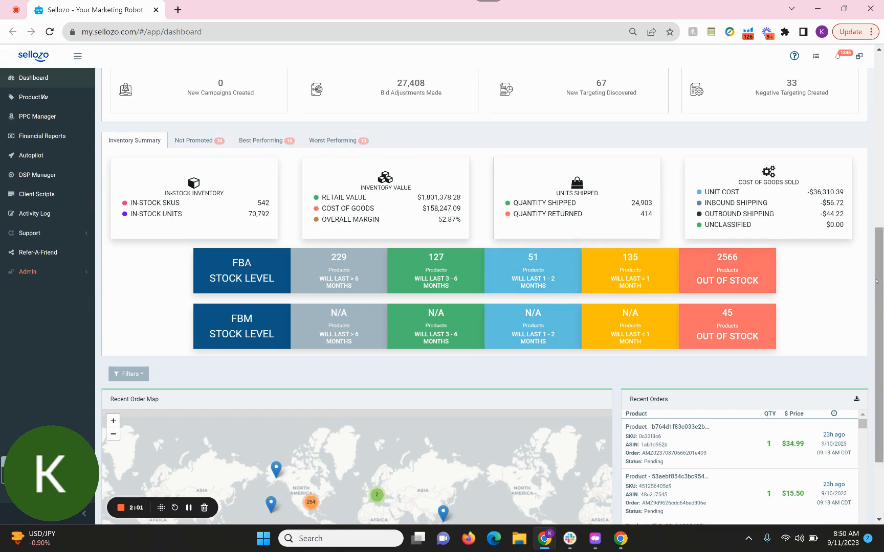
{"action": "scroll", "coordinate": [876, 281], "scroll_direction": "up", "scroll_amount": 3}
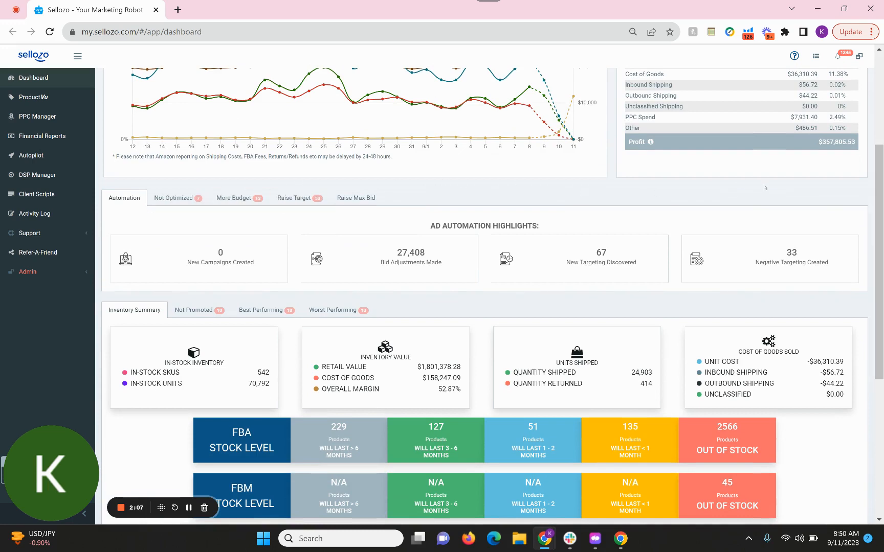
Step: Zoom the Recent Order Map in on the central and eastern United States to inspect where orders come from
{"action": "left_click_drag", "start_coordinate": [877, 203], "coordinate": [878, 339]}
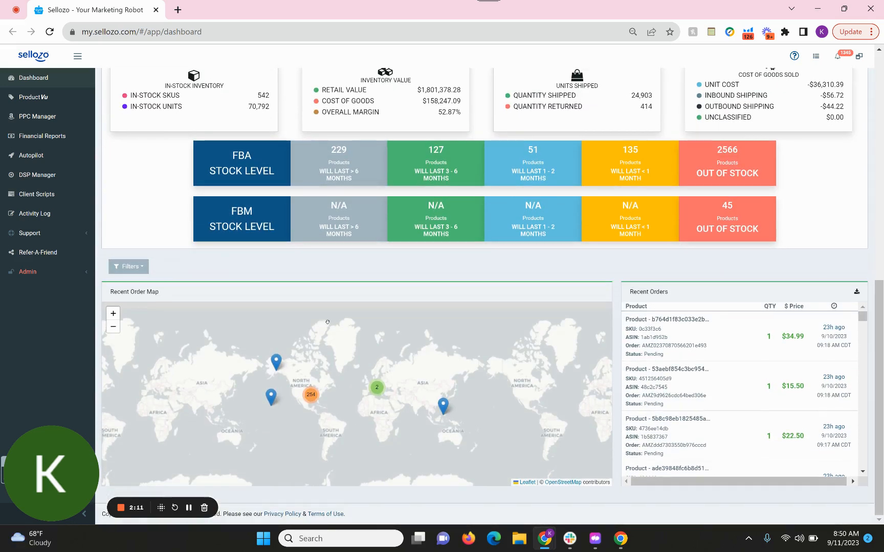
{"action": "left_click", "coordinate": [113, 313]}
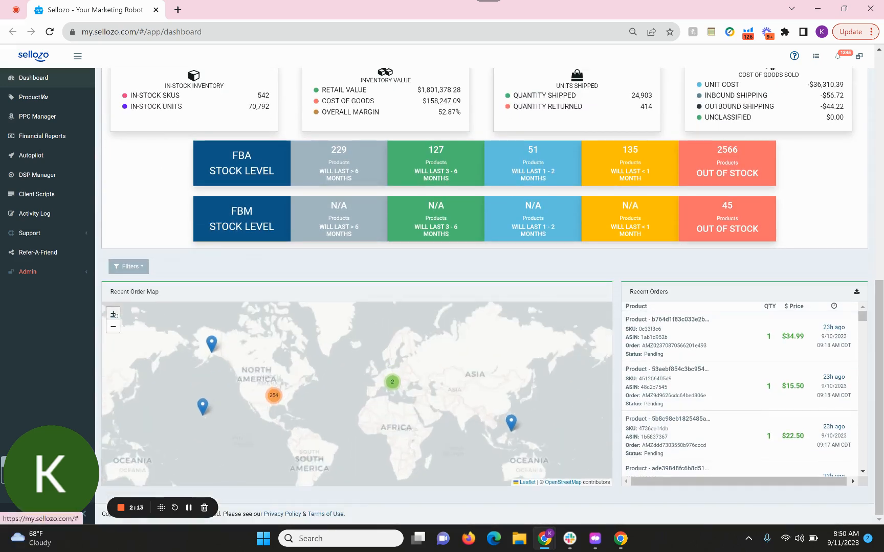
{"action": "left_click", "coordinate": [114, 315]}
{"action": "left_click_drag", "start_coordinate": [255, 396], "coordinate": [358, 399]}
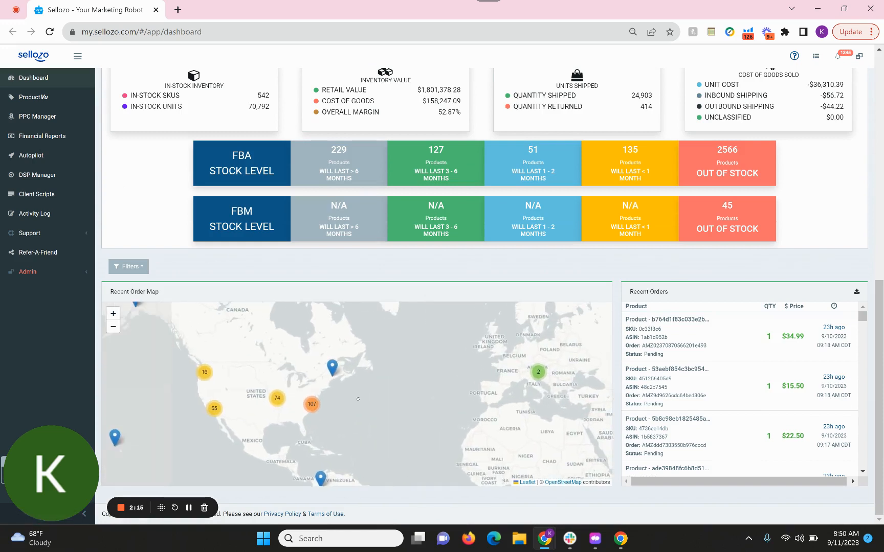
{"action": "left_click", "coordinate": [114, 314]}
{"action": "left_click", "coordinate": [113, 314]}
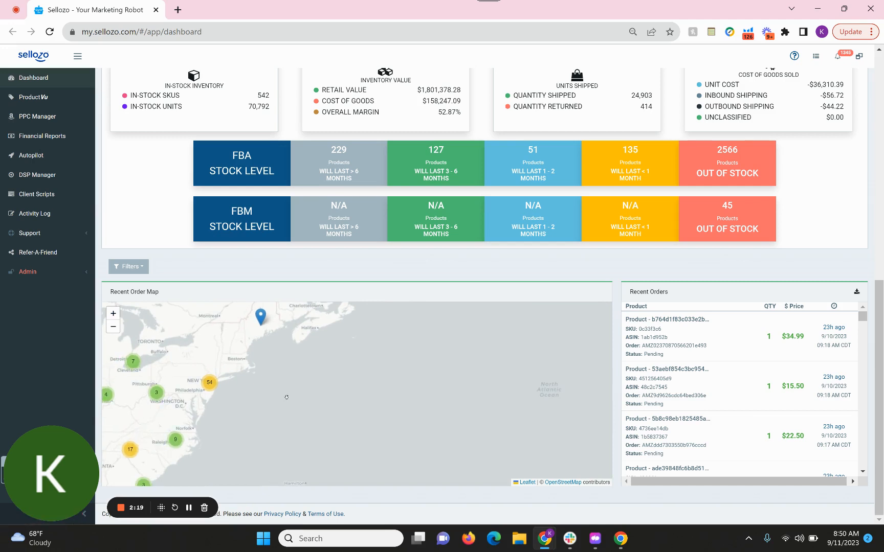
{"action": "left_click_drag", "start_coordinate": [286, 397], "coordinate": [553, 364]}
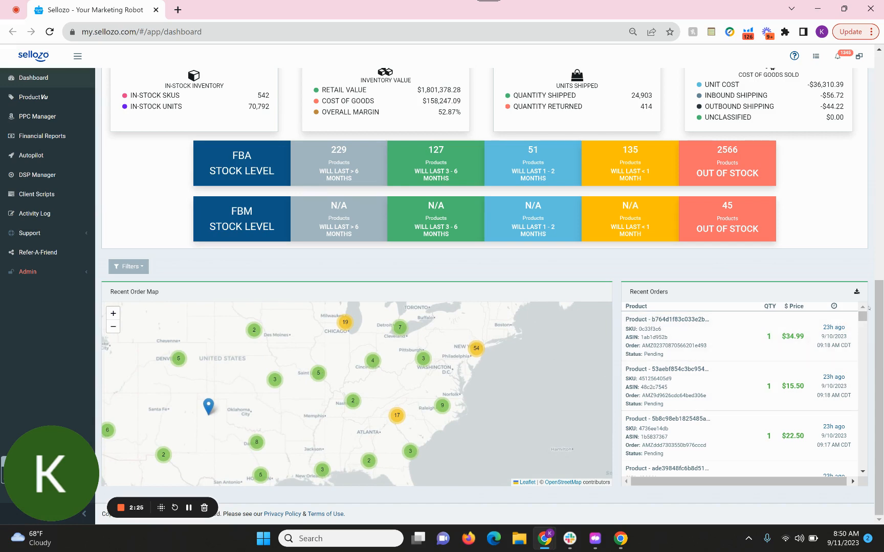
Step: Return to the start of the dashboard and open the ProductVu page
{"action": "left_click_drag", "start_coordinate": [863, 317], "coordinate": [862, 319]}
{"action": "scroll", "coordinate": [862, 320], "scroll_direction": "up", "scroll_amount": 3}
{"action": "left_click_drag", "start_coordinate": [875, 287], "coordinate": [876, 60]}
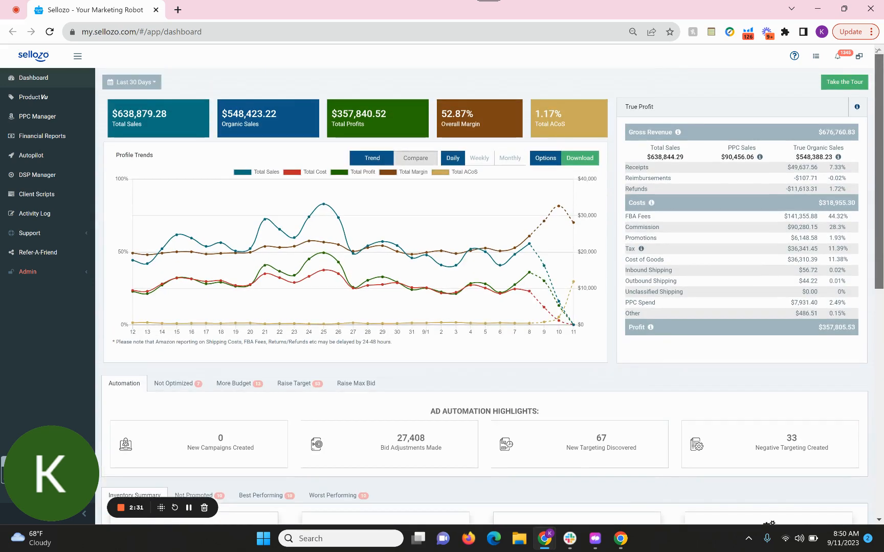
{"action": "left_click", "coordinate": [45, 101]}
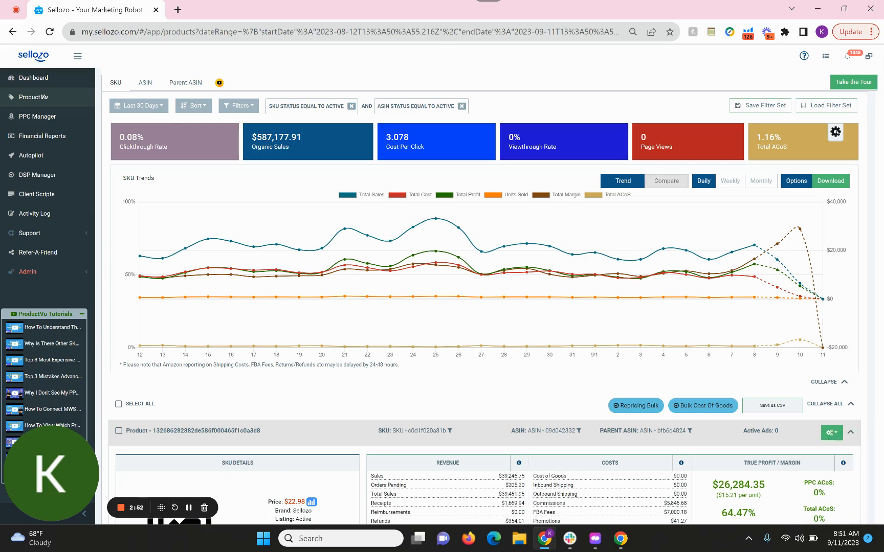
Step: Open the hero card selection, browse the metrics available for the Clickthrough Rate card, and close it without changes
{"action": "left_click", "coordinate": [835, 132]}
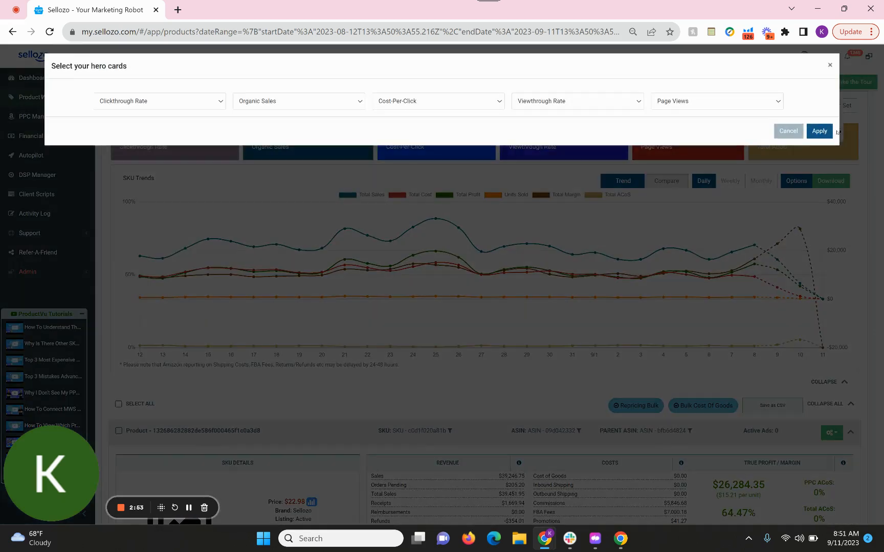
{"action": "left_click", "coordinate": [171, 104]}
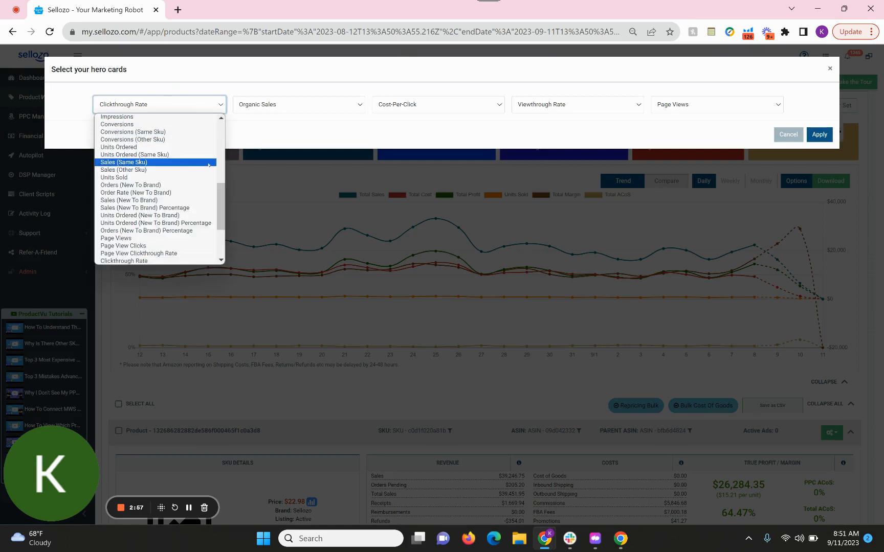
{"action": "left_click_drag", "start_coordinate": [221, 204], "coordinate": [223, 83]}
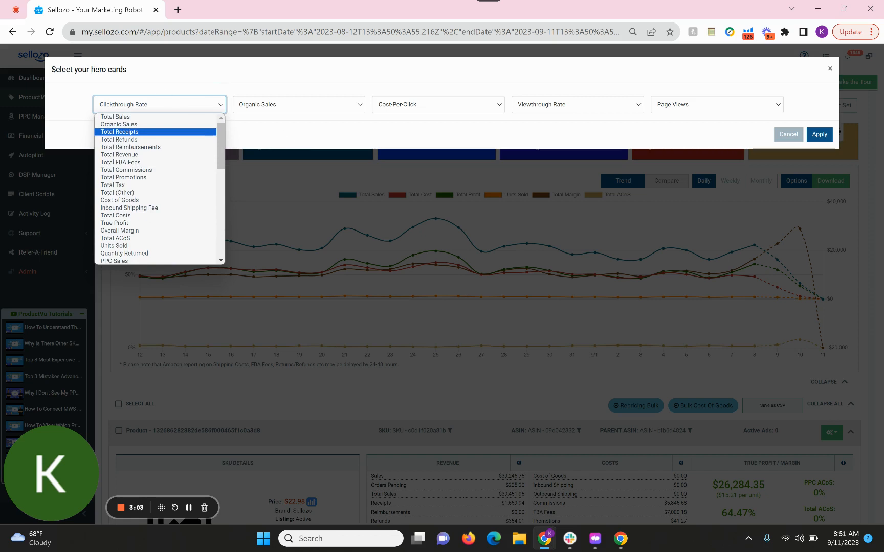
{"action": "double_click", "coordinate": [98, 69]}
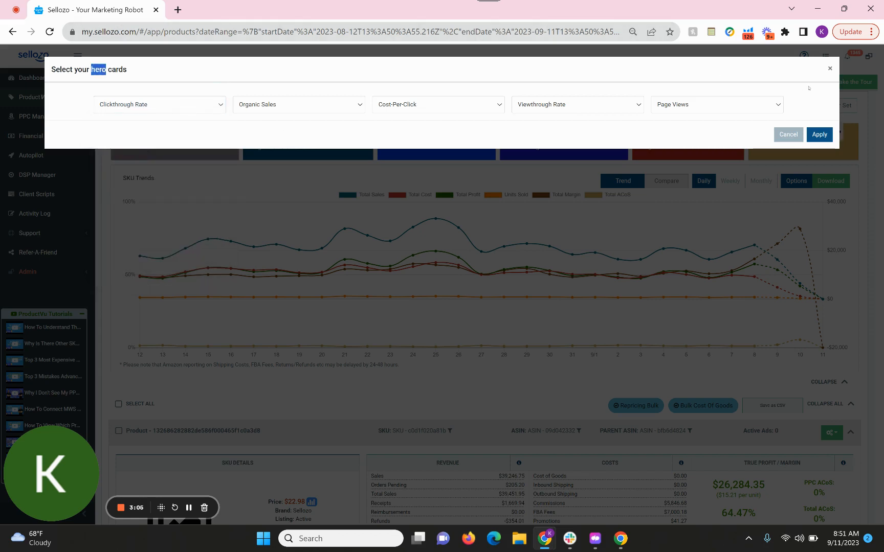
{"action": "left_click", "coordinate": [829, 70]}
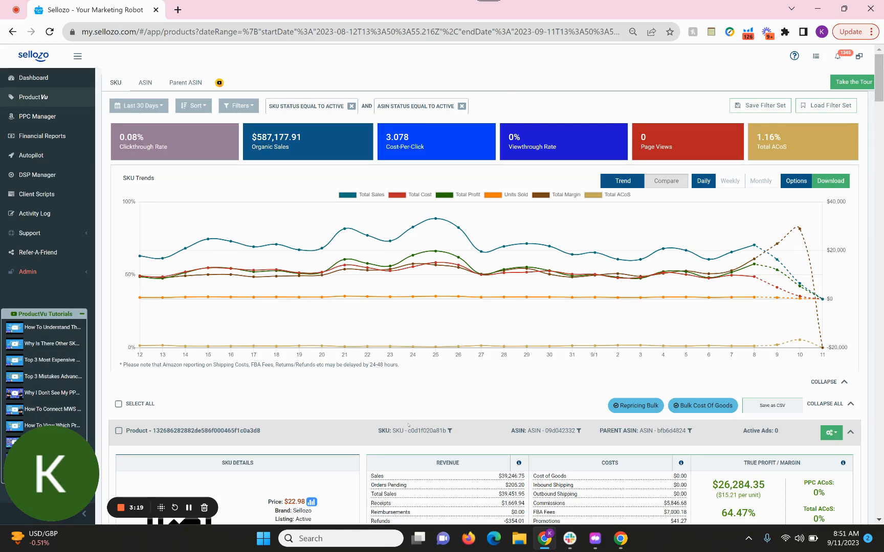
Step: Examine the revenue and cost breakdown of the first product in the SKU list
{"action": "scroll", "coordinate": [408, 425], "scroll_direction": "down", "scroll_amount": 3}
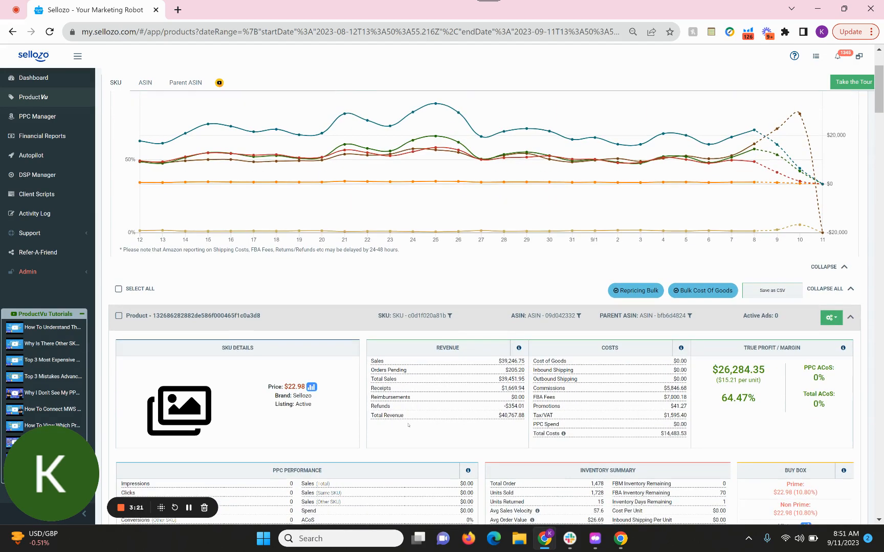
{"action": "scroll", "coordinate": [408, 425], "scroll_direction": "down", "scroll_amount": 4}
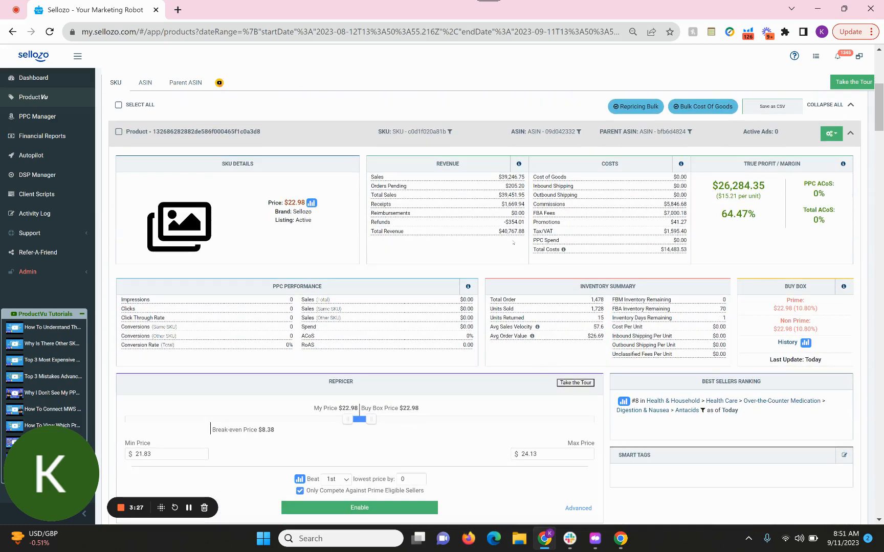
{"action": "left_click_drag", "start_coordinate": [388, 186], "coordinate": [390, 223]}
{"action": "left_click_drag", "start_coordinate": [603, 195], "coordinate": [599, 236]}
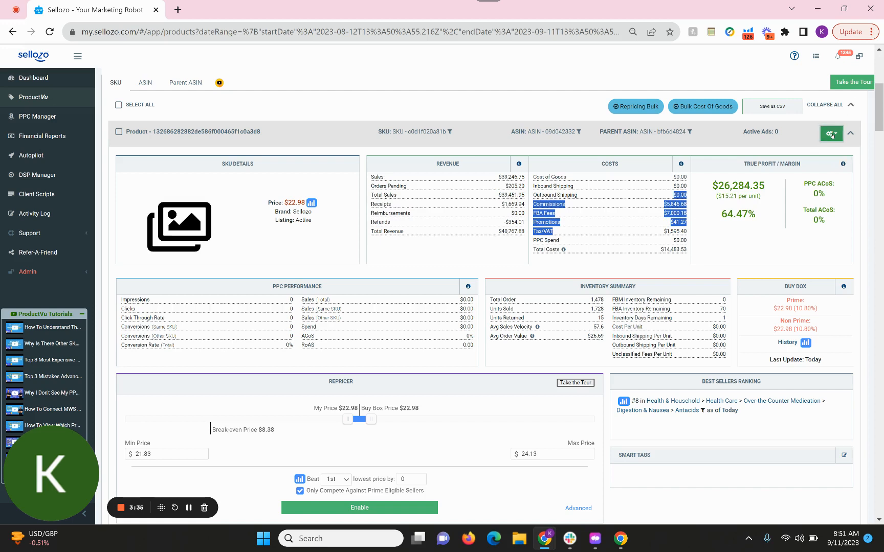
Step: Open the first product's Update Cost of Goods form, add a blank cost row to view its fields, and close without applying
{"action": "left_click", "coordinate": [829, 138]}
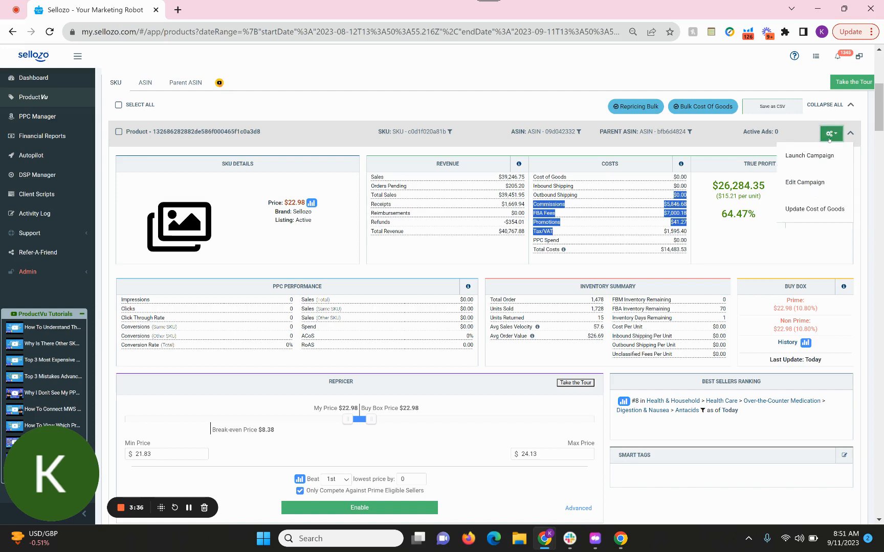
{"action": "left_click", "coordinate": [810, 210]}
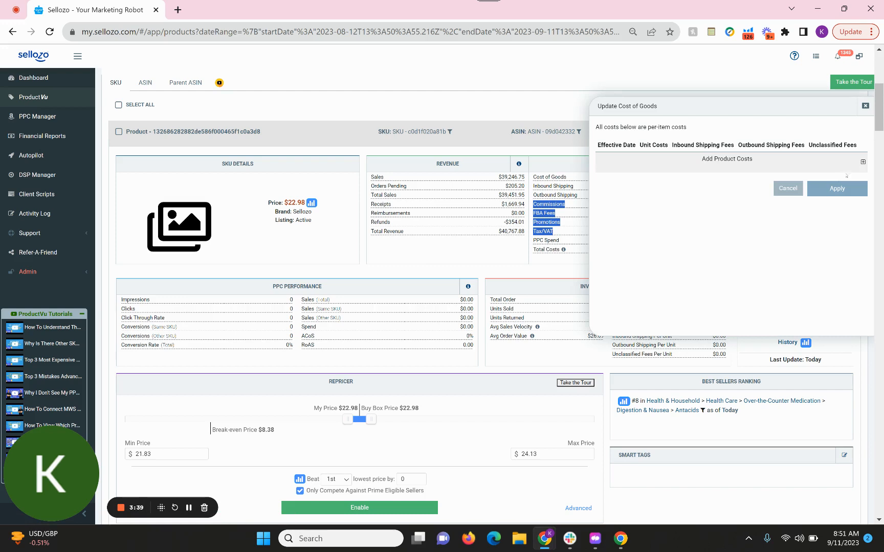
{"action": "left_click", "coordinate": [862, 161]}
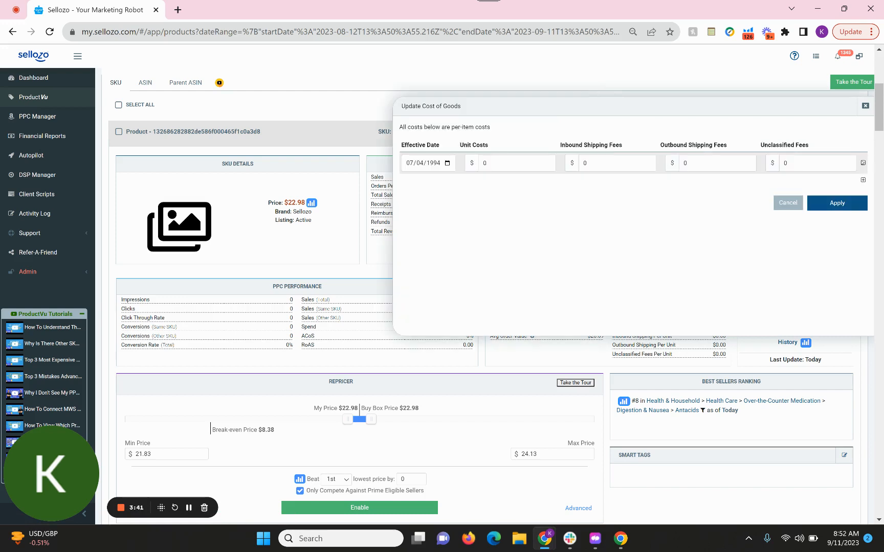
{"action": "left_click", "coordinate": [866, 109]}
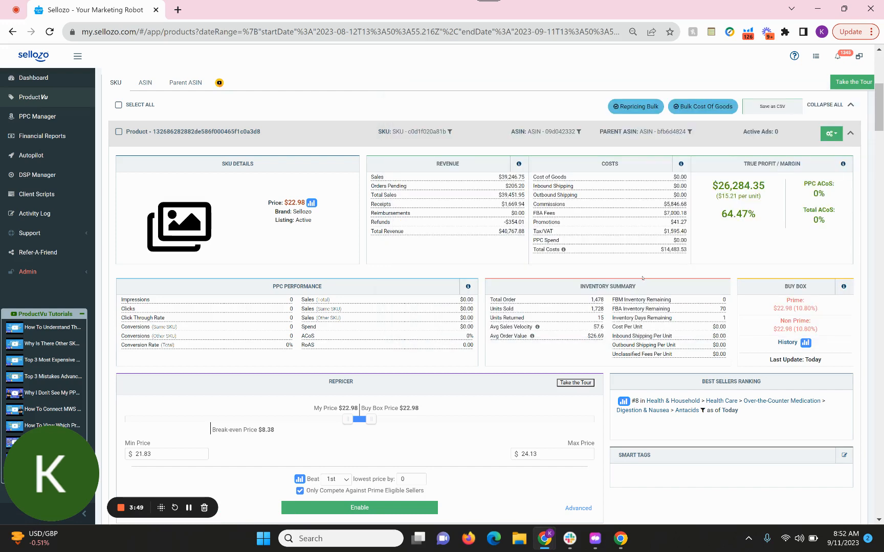
Step: Check the first product's inventory summary, and review the PPC performance and true profit of the $34.99 product further down
{"action": "left_click_drag", "start_coordinate": [560, 299], "coordinate": [658, 309]}
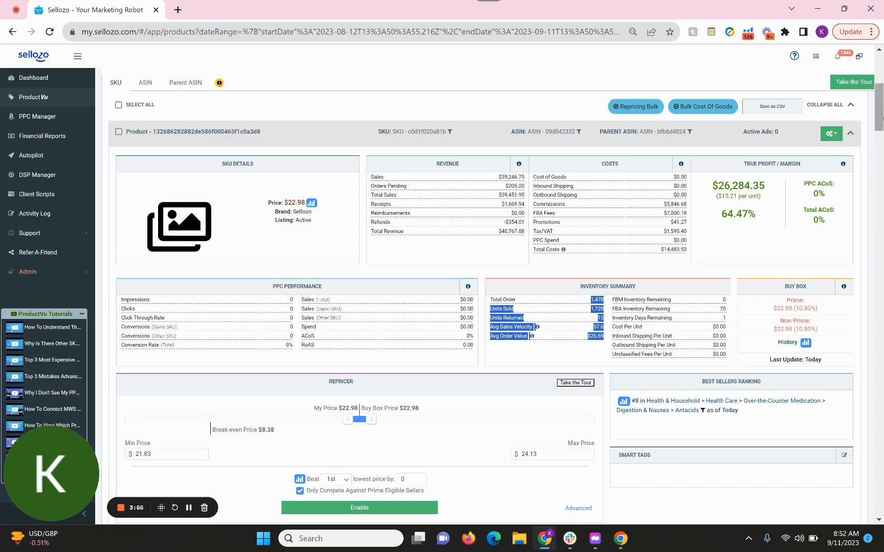
{"action": "left_click_drag", "start_coordinate": [881, 119], "coordinate": [876, 215]}
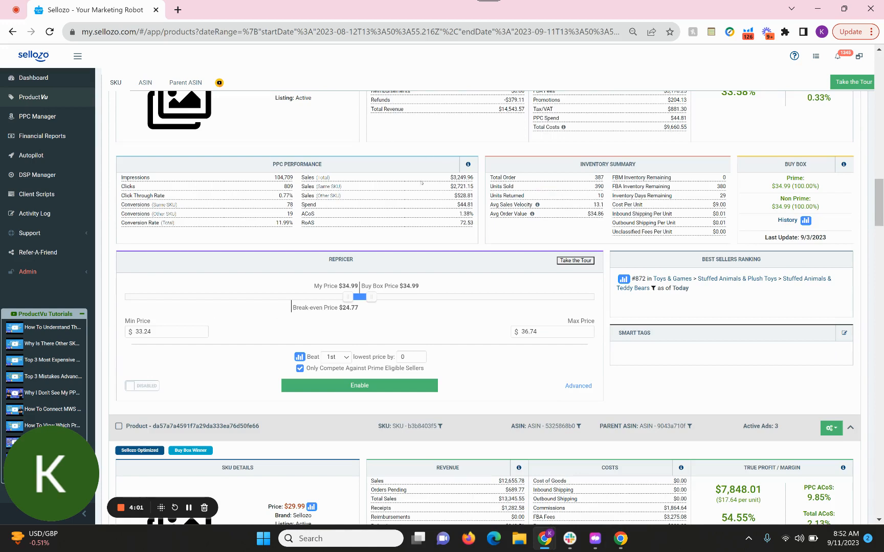
{"action": "left_click_drag", "start_coordinate": [416, 186], "coordinate": [409, 233]}
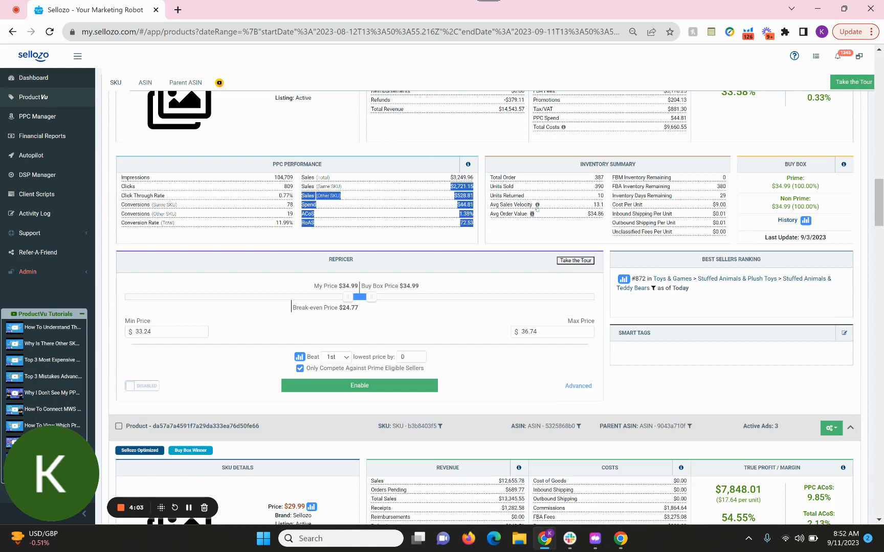
{"action": "left_click", "coordinate": [564, 187]}
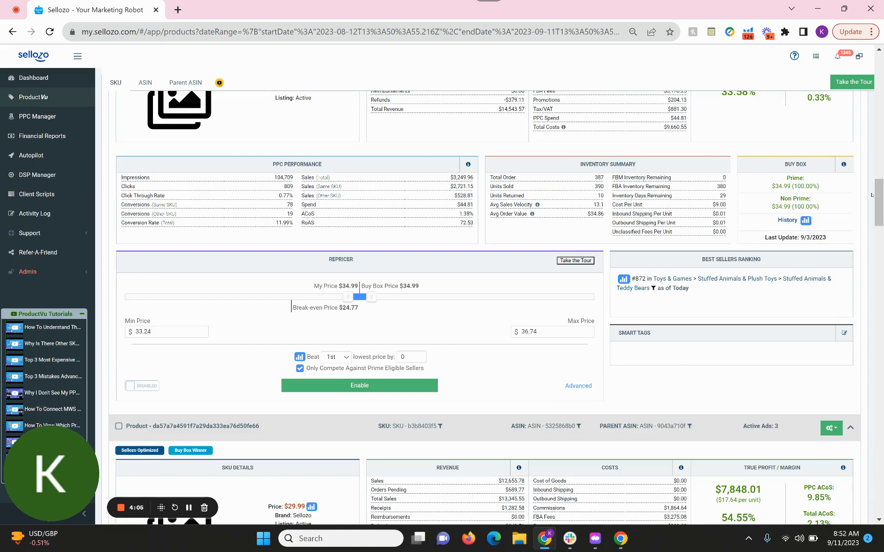
{"action": "scroll", "coordinate": [865, 199], "scroll_direction": "up", "scroll_amount": 3}
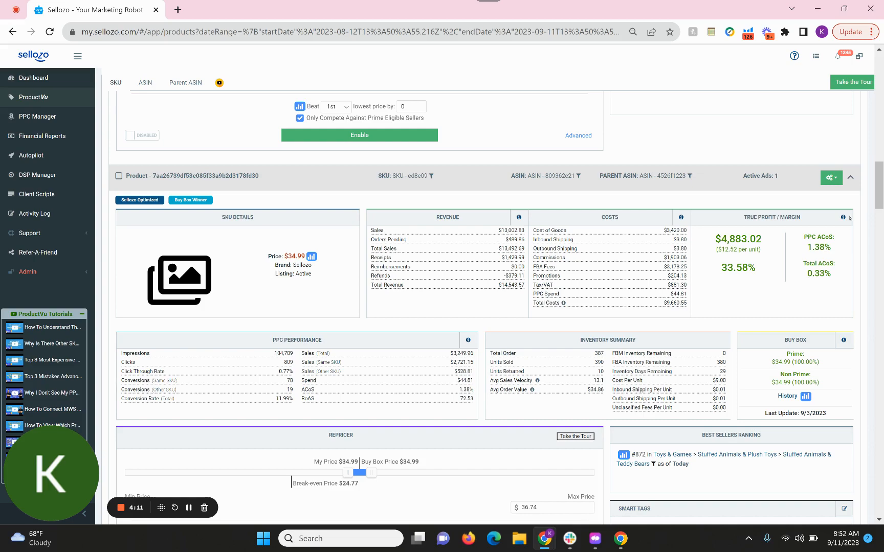
Step: Check the figures of the $52.99 product, and review the campaign trends and campaign table in the PPC Manager
{"action": "left_click_drag", "start_coordinate": [879, 185], "coordinate": [870, 397]}
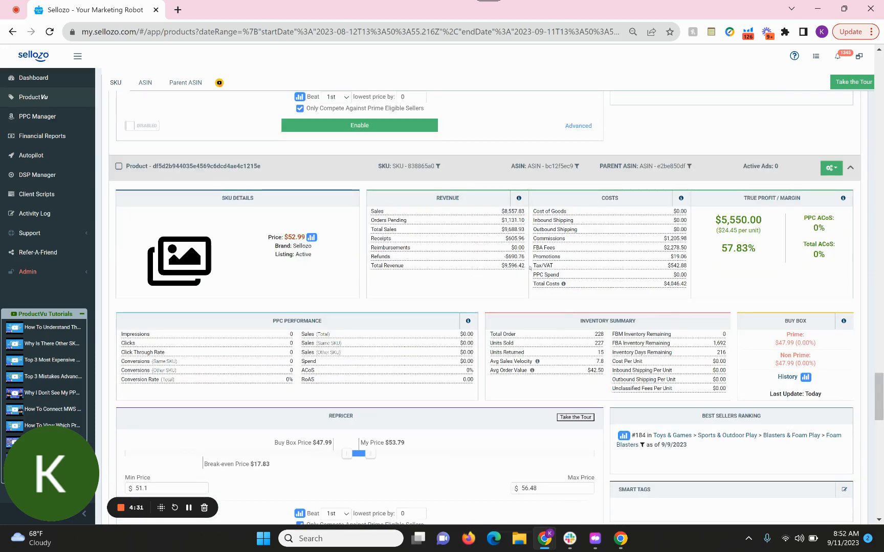
{"action": "left_click", "coordinate": [53, 117]}
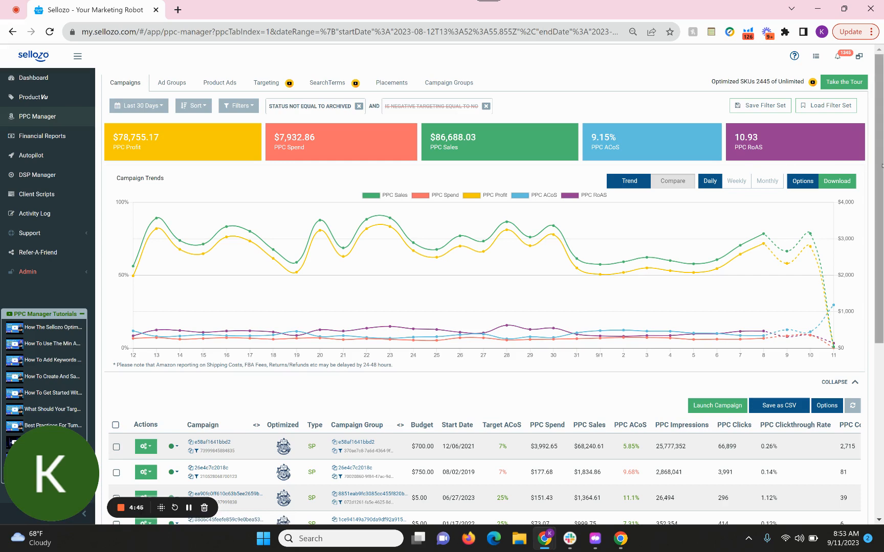
{"action": "left_click_drag", "start_coordinate": [882, 166], "coordinate": [875, 258]}
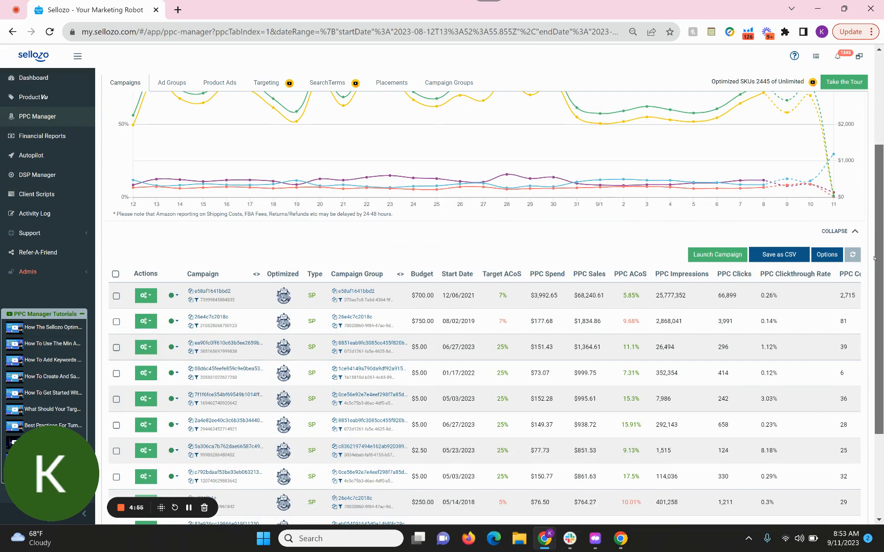
{"action": "left_click_drag", "start_coordinate": [875, 259], "coordinate": [875, 287]}
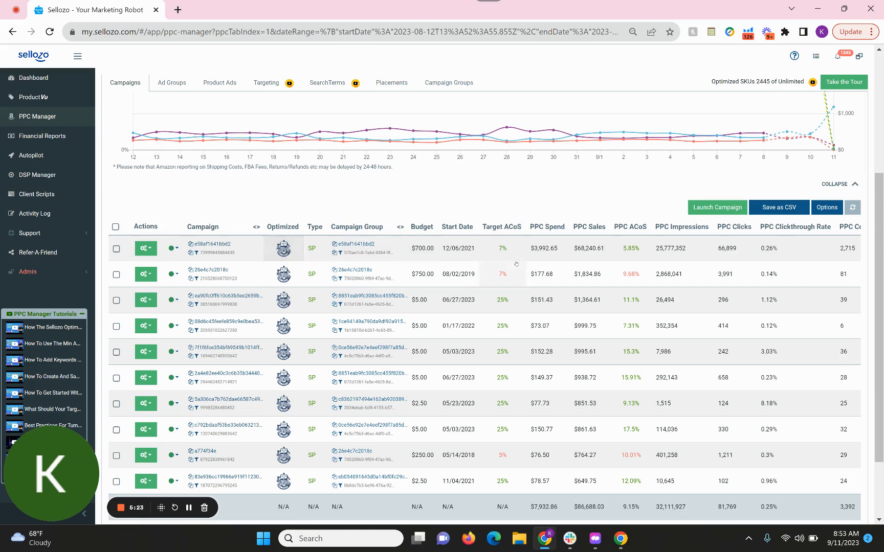
Step: Open the first campaign's target ACoS and optimization settings for editing, and cancel both without changes
{"action": "left_click", "coordinate": [495, 242]}
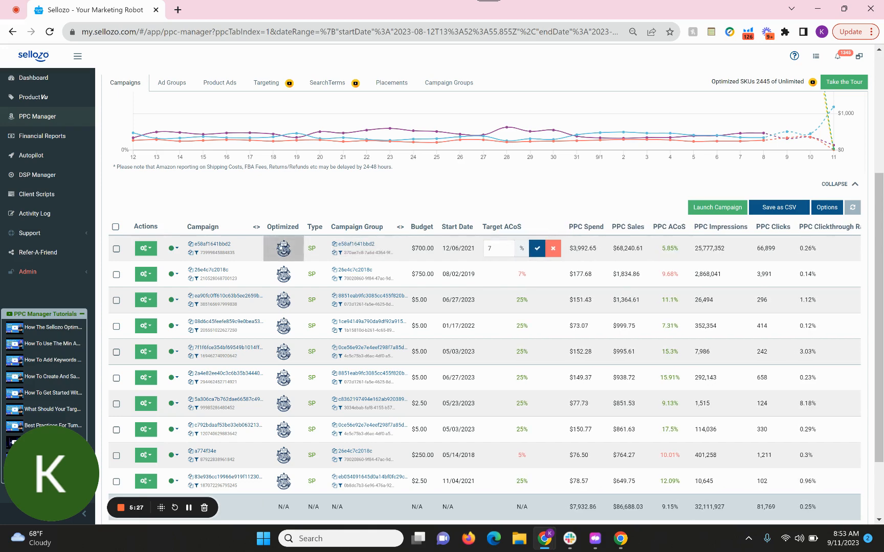
{"action": "left_click", "coordinate": [275, 248]}
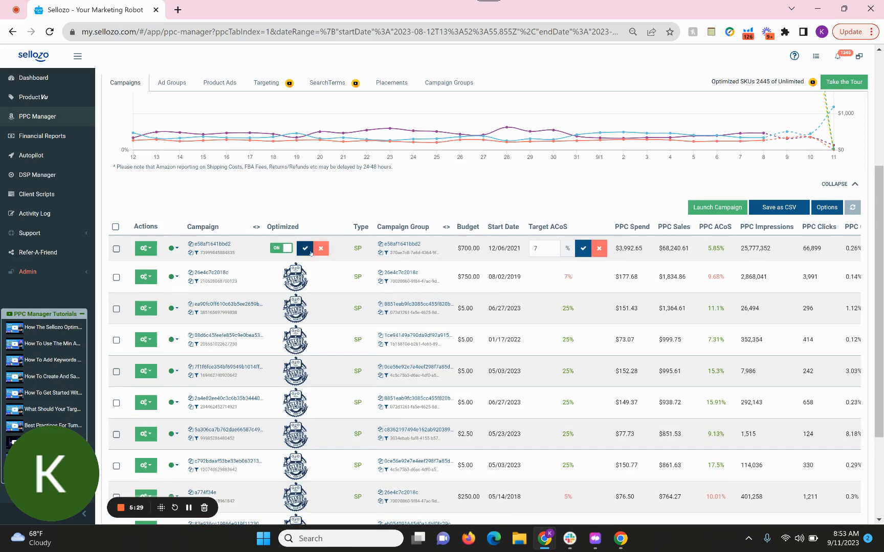
{"action": "left_click", "coordinate": [599, 250]}
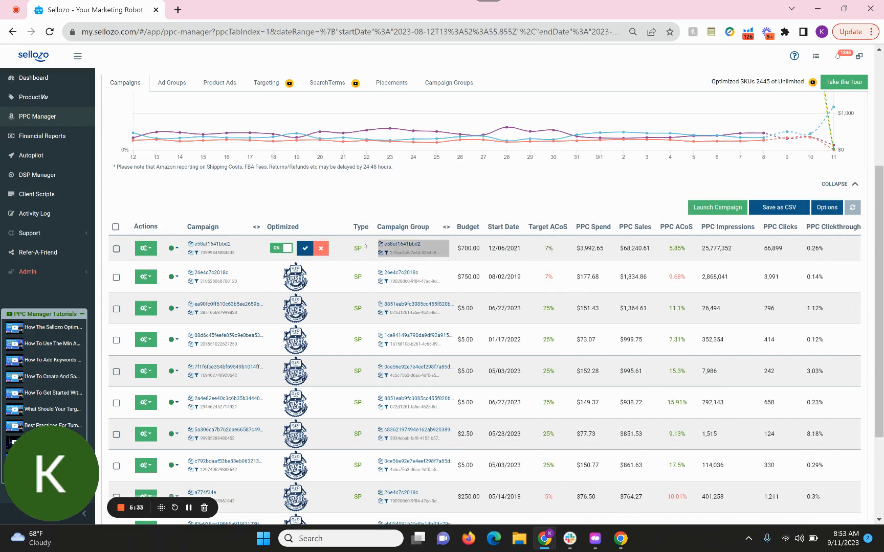
{"action": "left_click", "coordinate": [321, 249]}
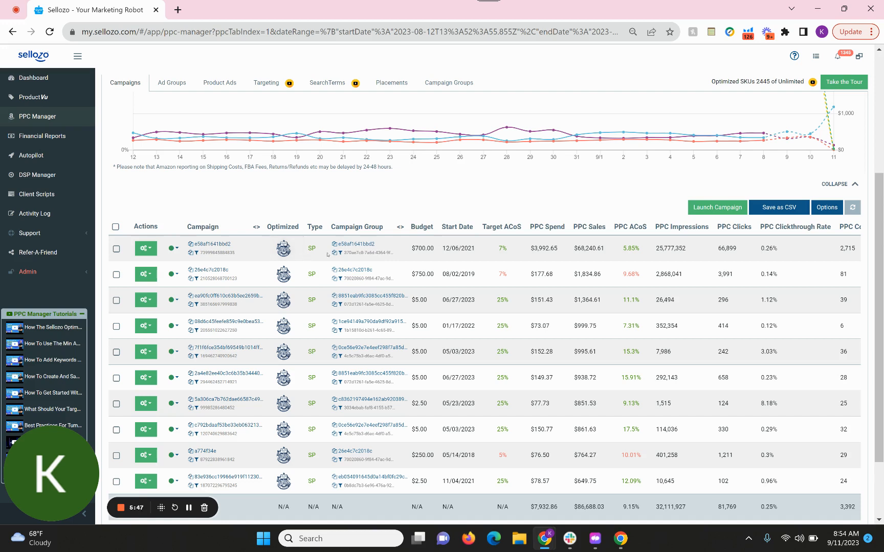
Step: View the activity log of the first campaign to examine its recent bid and keyword changes, and close it
{"action": "left_click", "coordinate": [151, 250]}
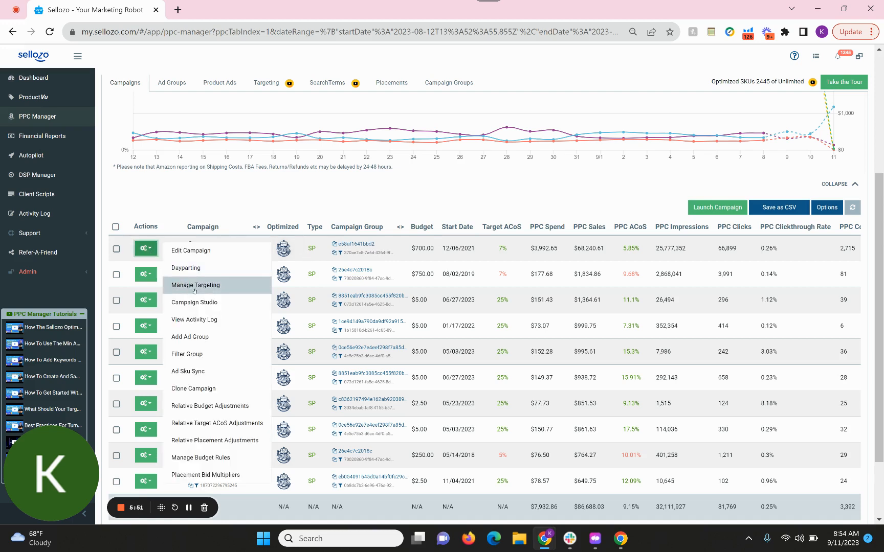
{"action": "left_click", "coordinate": [202, 319]}
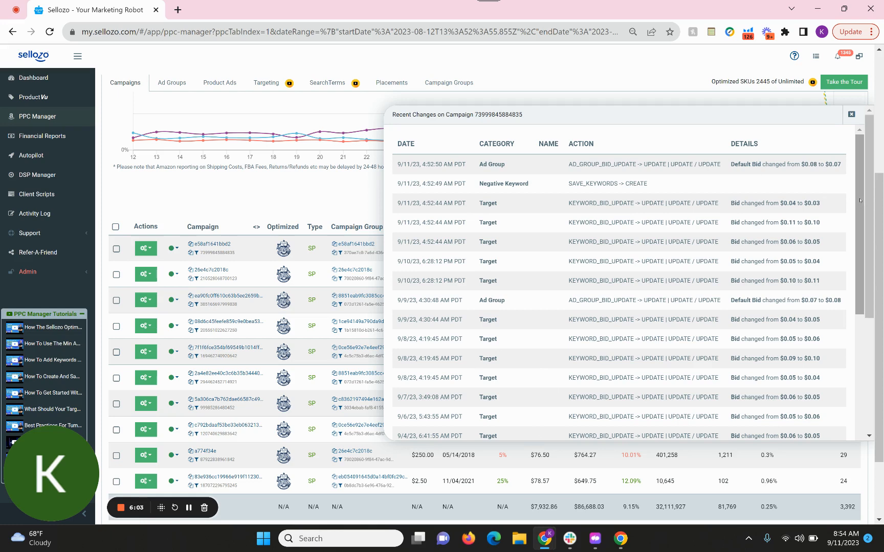
{"action": "right_click", "coordinate": [853, 268]}
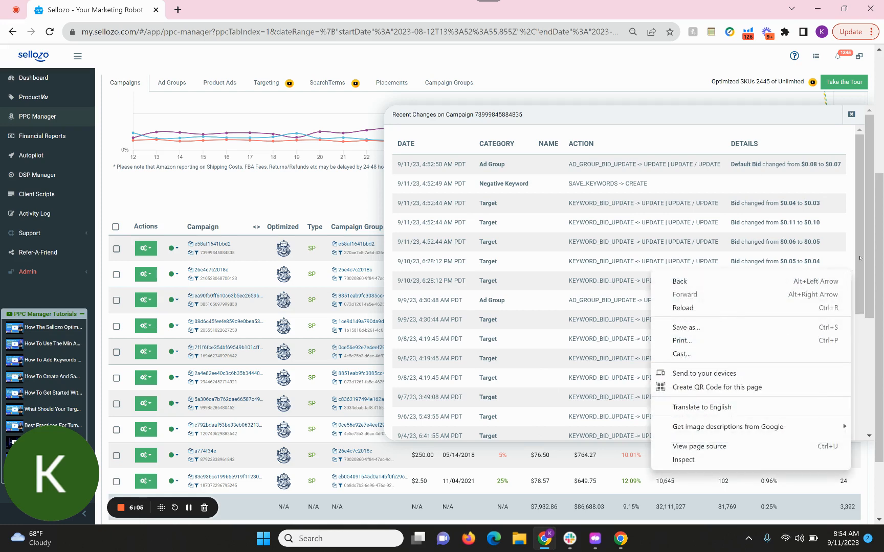
{"action": "left_click", "coordinate": [860, 258]}
{"action": "mouse_move", "coordinate": [860, 258]}
{"action": "left_mouse_down"}
{"action": "mouse_move", "coordinate": [860, 366]}
{"action": "mouse_move", "coordinate": [852, 250]}
{"action": "left_mouse_up"}
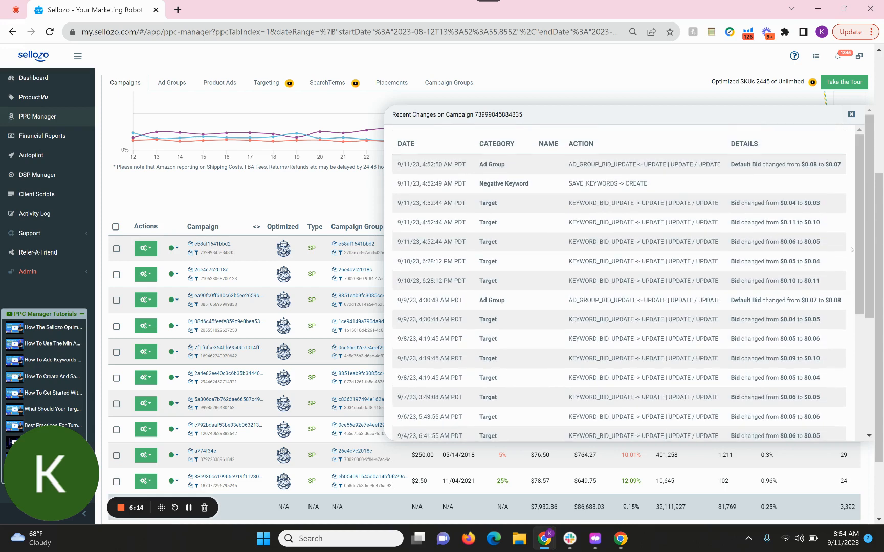
{"action": "left_click", "coordinate": [851, 116]}
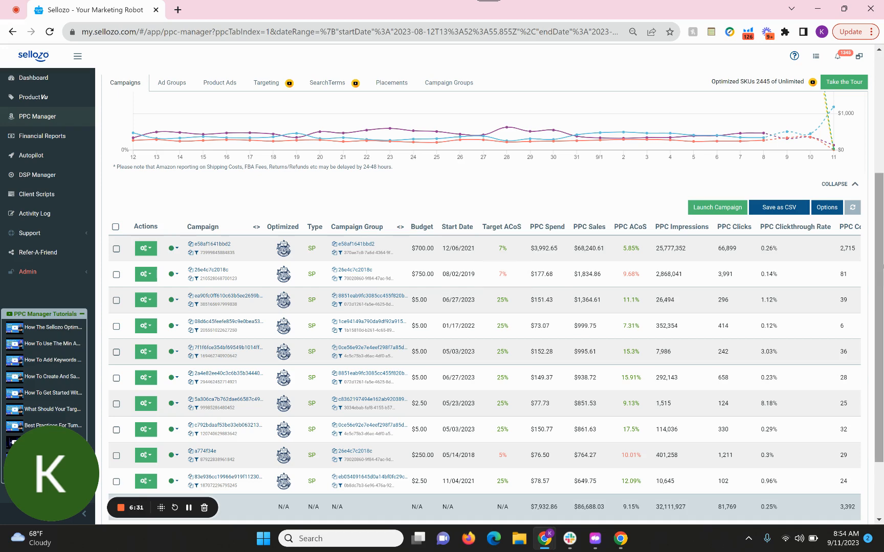
Step: View the activity log of campaign a774f34e to examine its recent bid changes, and close it
{"action": "scroll", "coordinate": [881, 265], "scroll_direction": "down", "scroll_amount": 3}
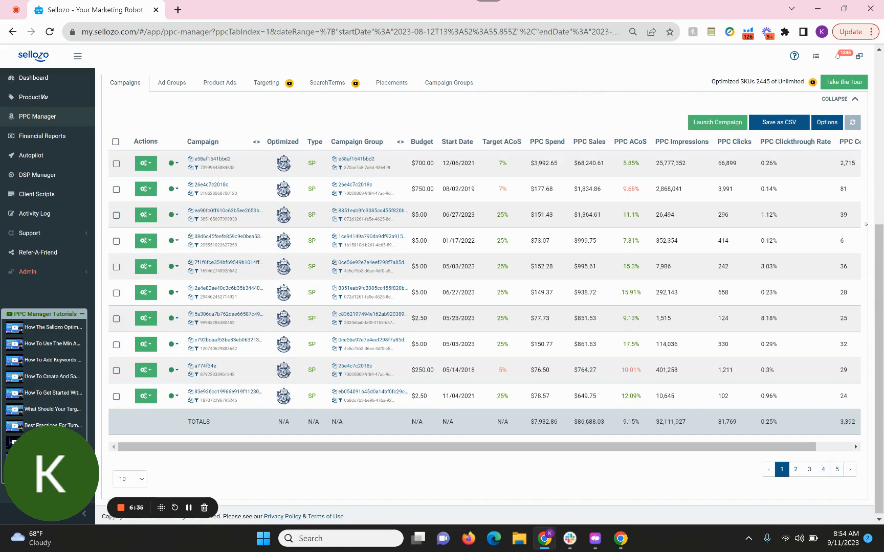
{"action": "scroll", "coordinate": [484, 287], "scroll_direction": "down", "scroll_amount": 1}
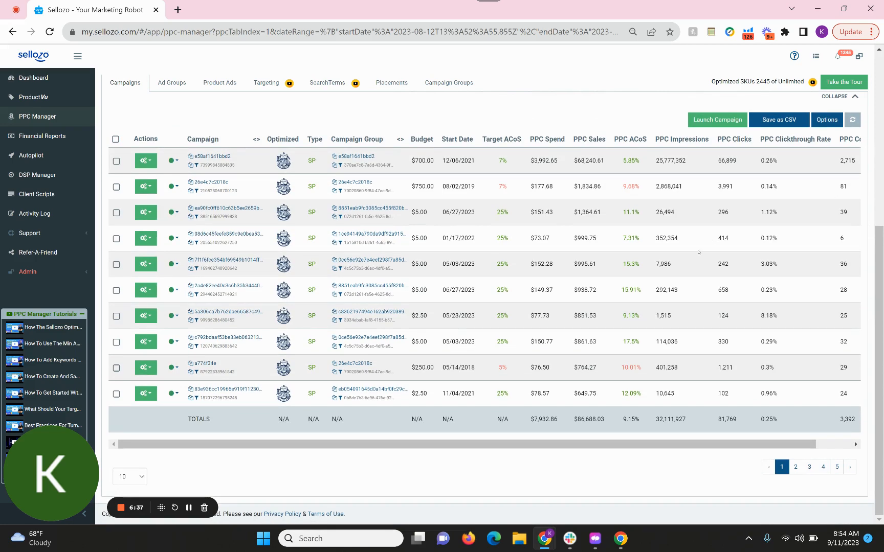
{"action": "left_click", "coordinate": [141, 368]}
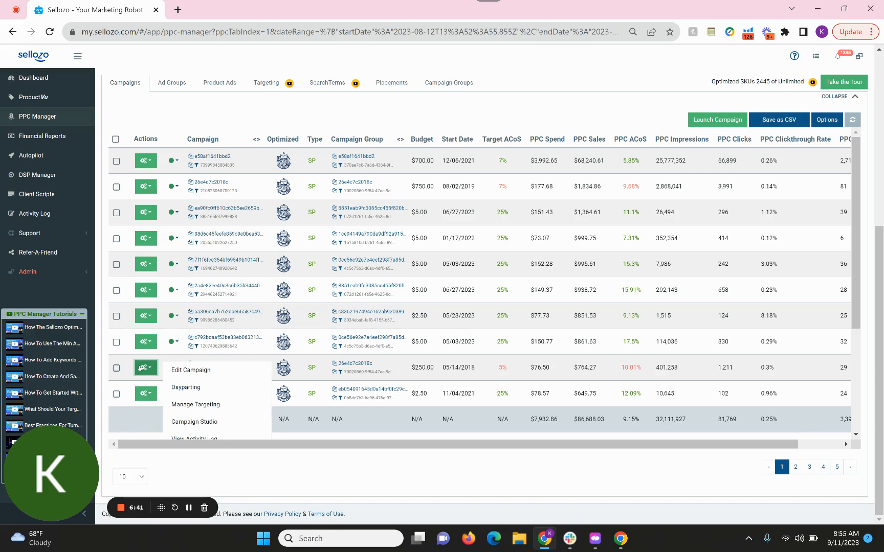
{"action": "left_click", "coordinate": [194, 439]}
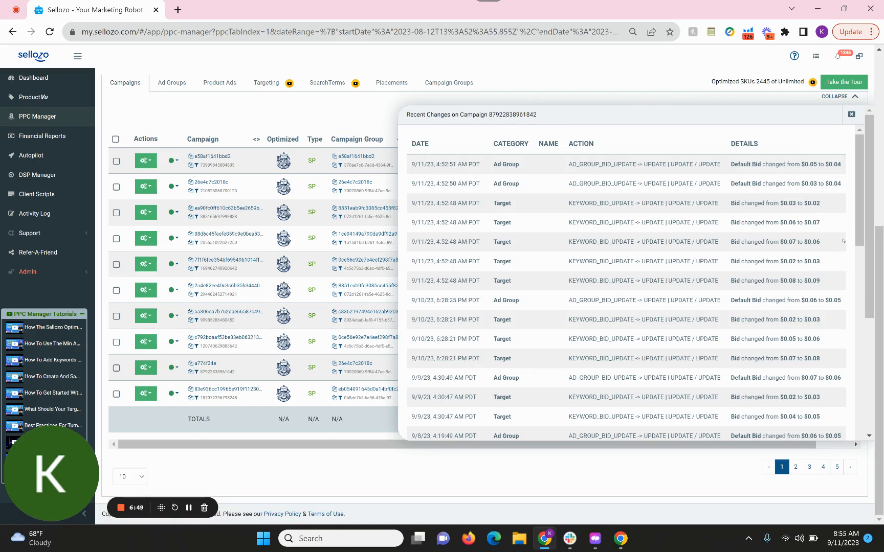
{"action": "left_click", "coordinate": [851, 114]}
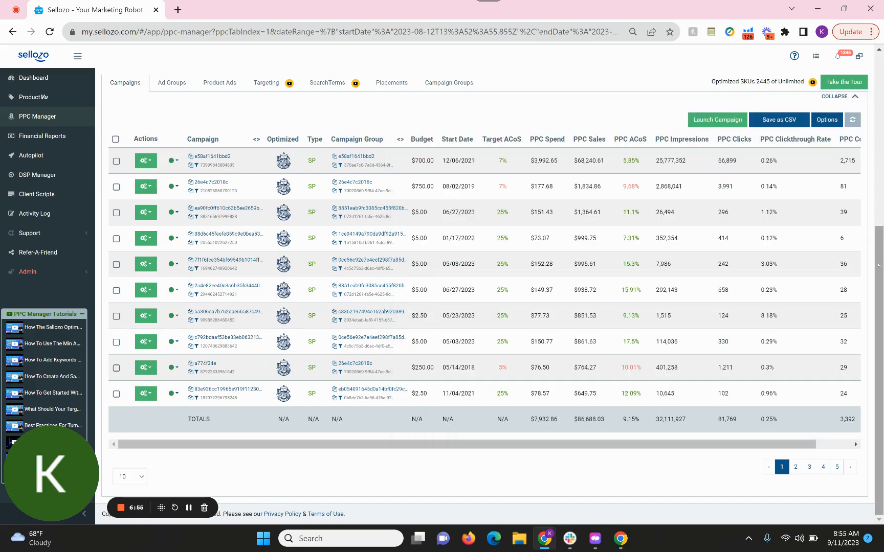
Step: Open the second campaign in the list, 26e4c7c2018c, in Campaign Studio
{"action": "left_click_drag", "start_coordinate": [878, 265], "coordinate": [880, 80]}
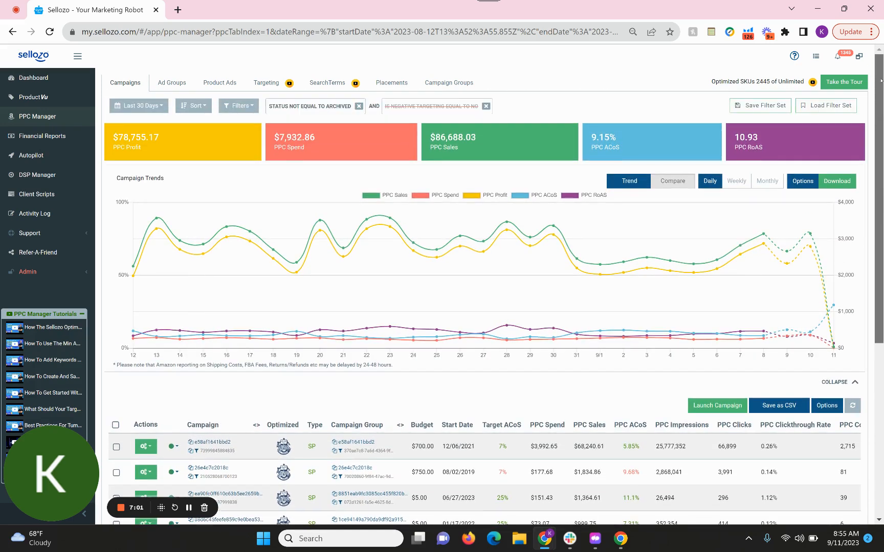
{"action": "scroll", "coordinate": [329, 268], "scroll_direction": "down", "scroll_amount": 2}
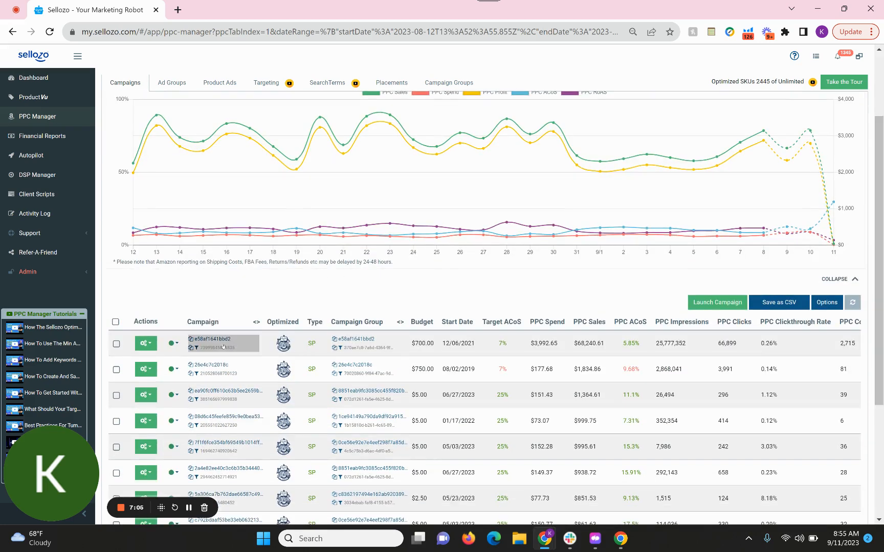
{"action": "left_click", "coordinate": [148, 371]}
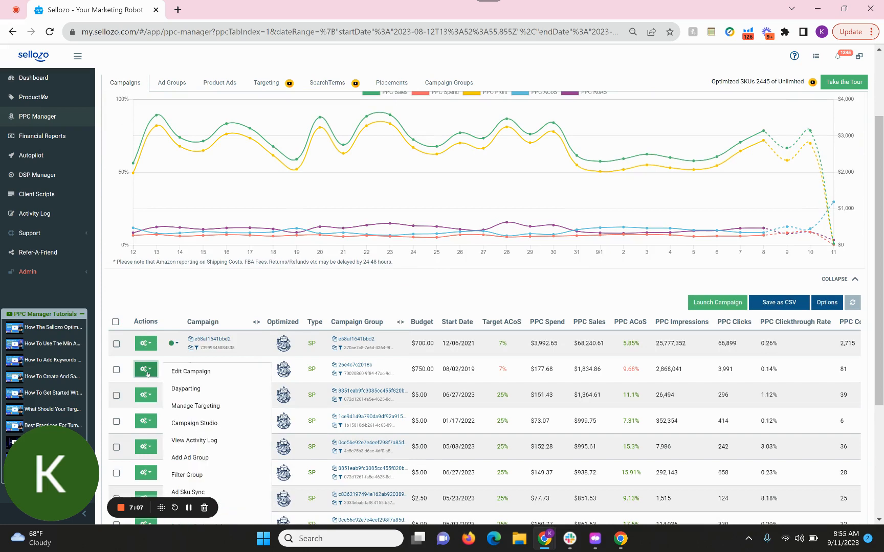
{"action": "left_click", "coordinate": [176, 423]}
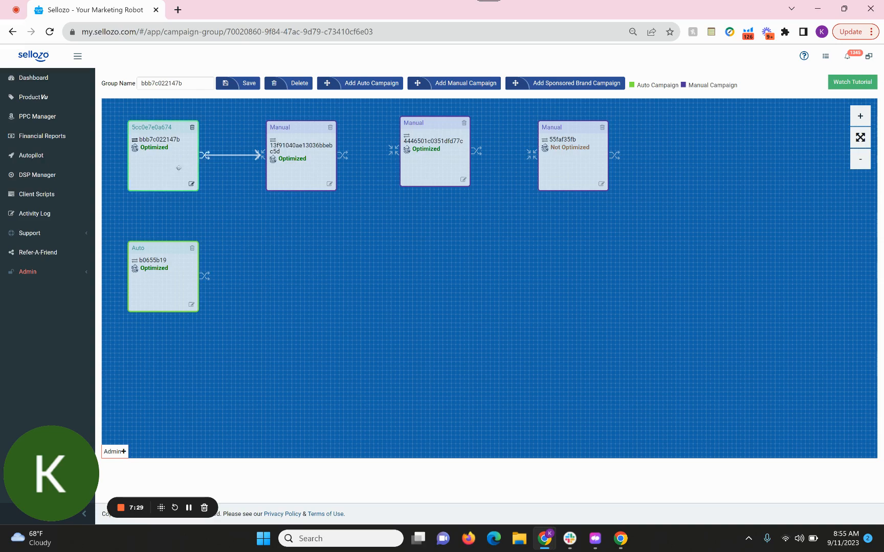
Step: Examine the transfer rule on the link between auto campaign bbb7c022147b and the first manual campaign, and close it without changes
{"action": "left_click", "coordinate": [227, 155]}
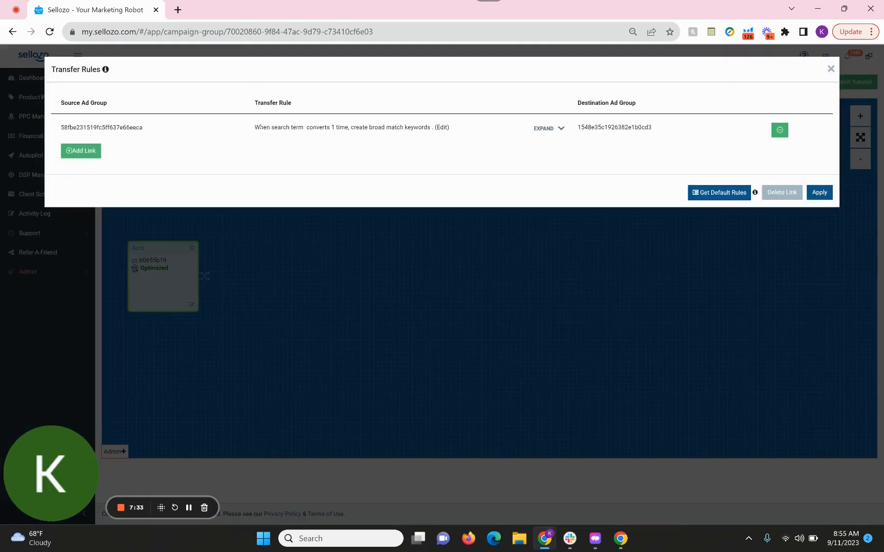
{"action": "double_click", "coordinate": [373, 127]}
{"action": "left_click", "coordinate": [831, 68]}
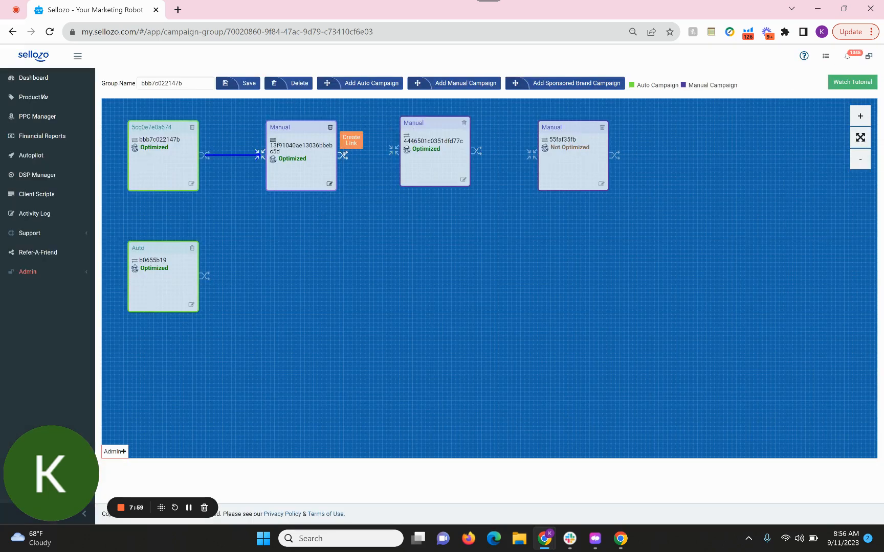
Step: Link the first manual campaign to the second, add a transfer rule creating phrase match keywords, and close the rules without applying
{"action": "left_click_drag", "start_coordinate": [344, 155], "coordinate": [393, 150]}
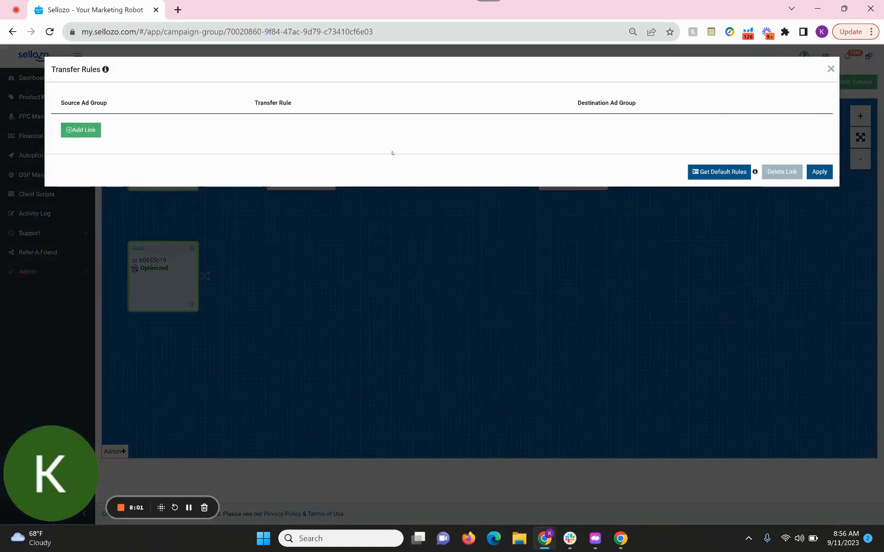
{"action": "left_click", "coordinate": [95, 131]}
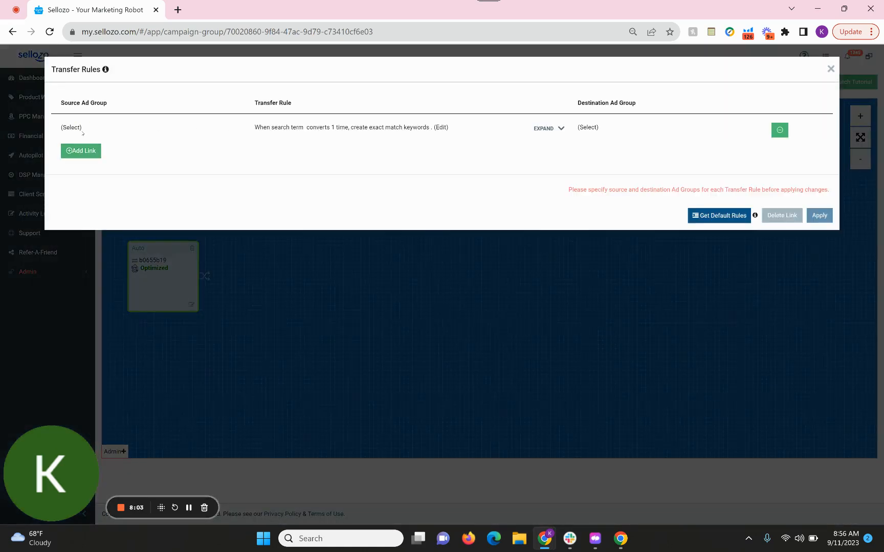
{"action": "left_click", "coordinate": [441, 127]}
{"action": "left_click", "coordinate": [401, 166]}
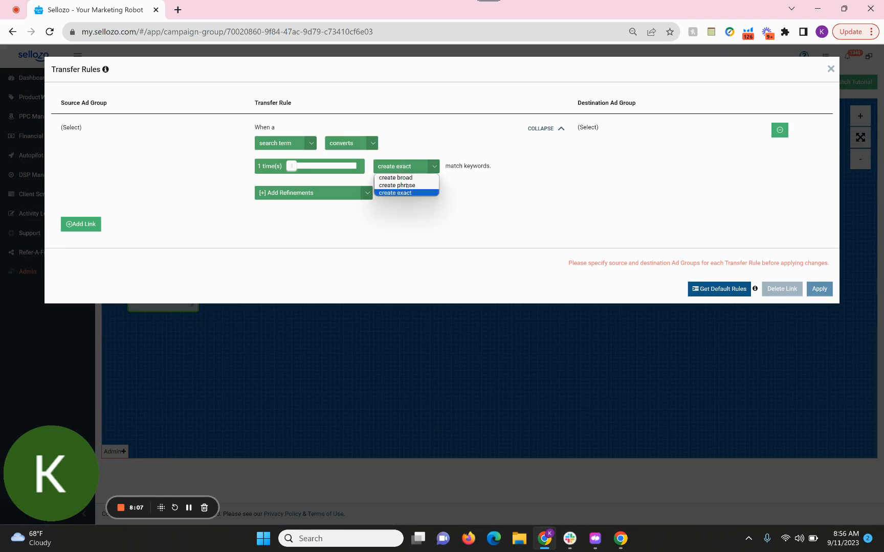
{"action": "left_click", "coordinate": [404, 186]}
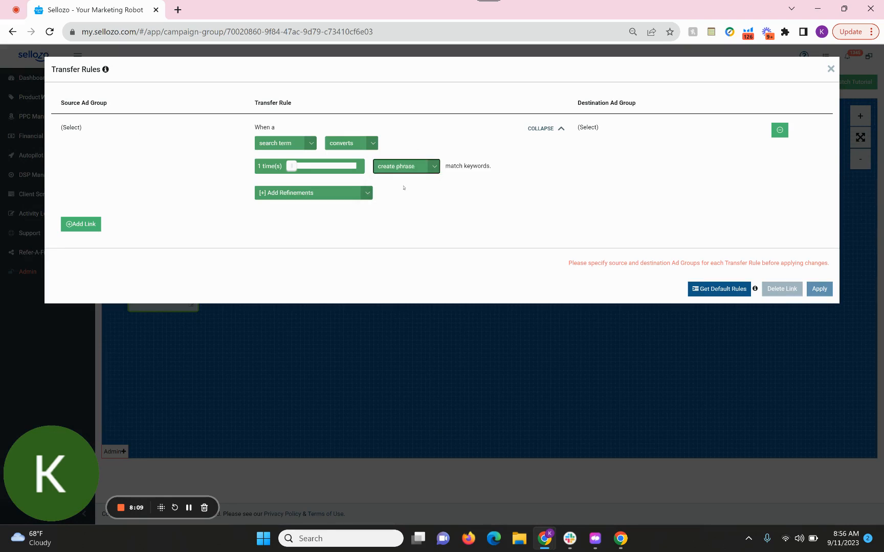
{"action": "left_click", "coordinate": [831, 68]}
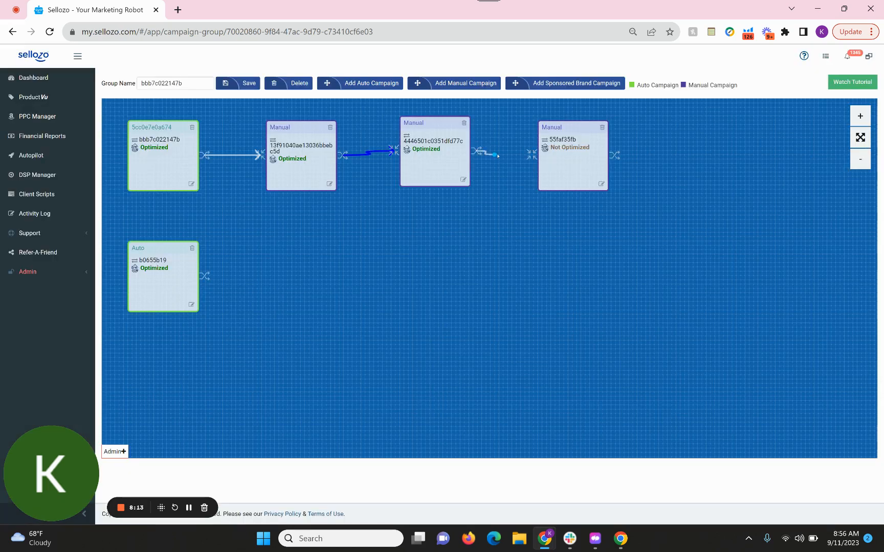
Step: Link the second manual campaign to the non-optimized one, add a default exact match transfer rule, and close the rules without applying
{"action": "left_click_drag", "start_coordinate": [476, 151], "coordinate": [530, 153]}
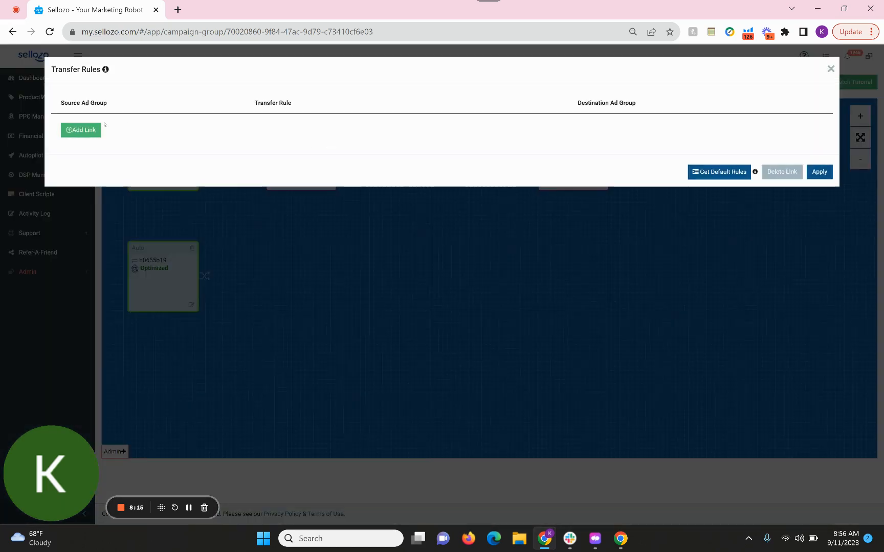
{"action": "left_click", "coordinate": [81, 131]}
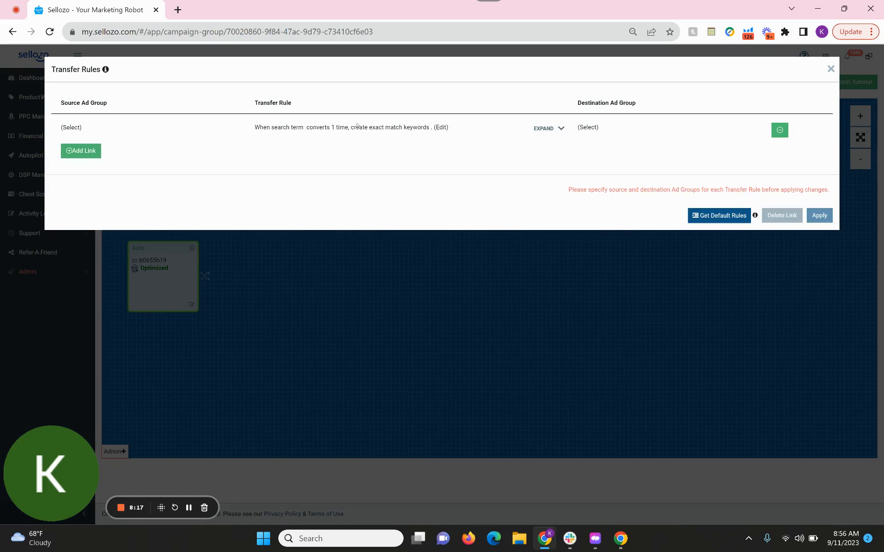
{"action": "double_click", "coordinate": [373, 127]}
{"action": "left_click", "coordinate": [829, 70]}
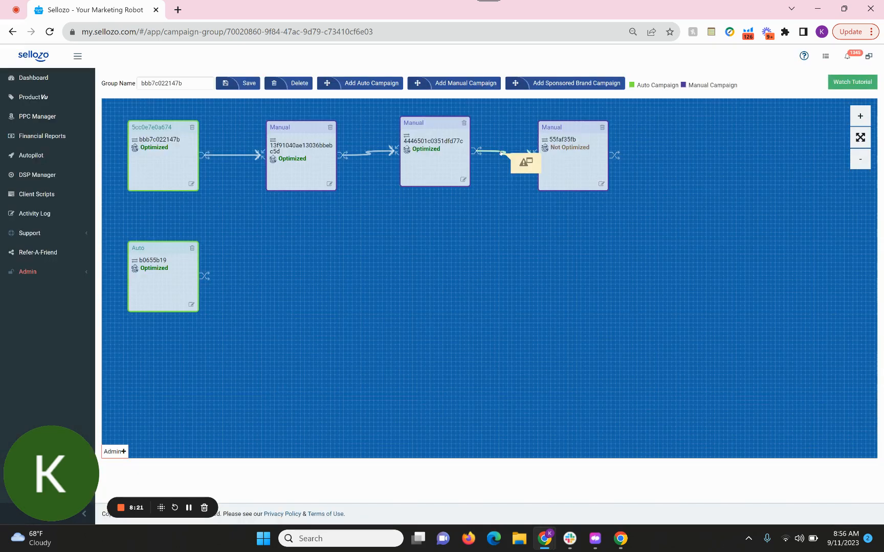
Step: Delete the link between the first and second manual campaigns and the link from the second to the non-optimized manual campaign
{"action": "left_click", "coordinate": [366, 155]}
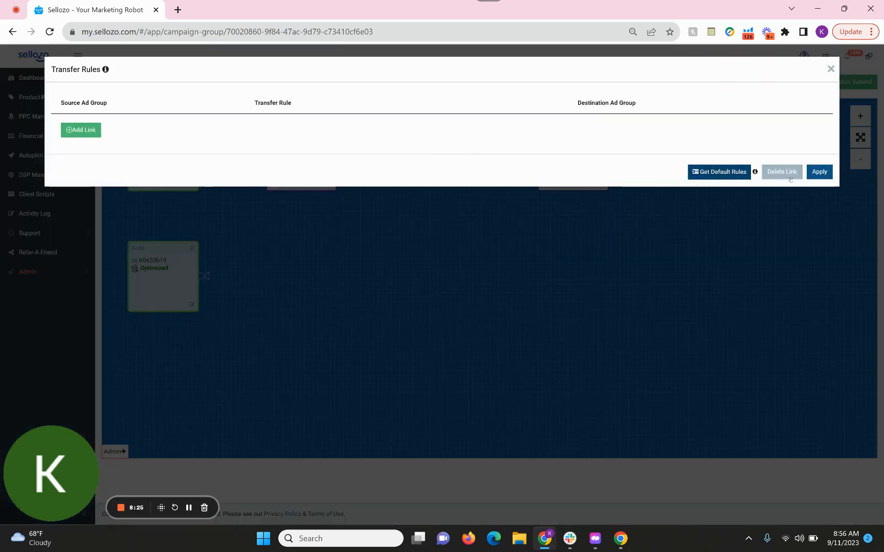
{"action": "left_click", "coordinate": [785, 174]}
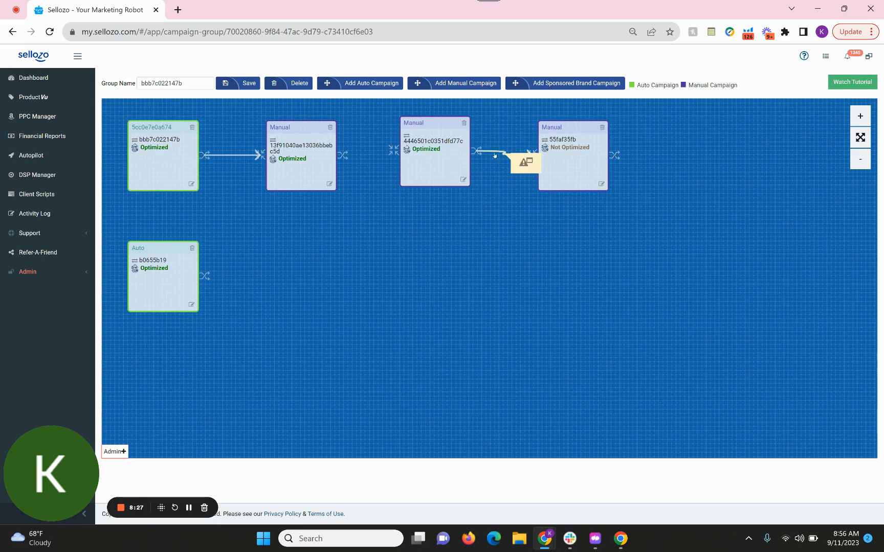
{"action": "left_click", "coordinate": [503, 152]}
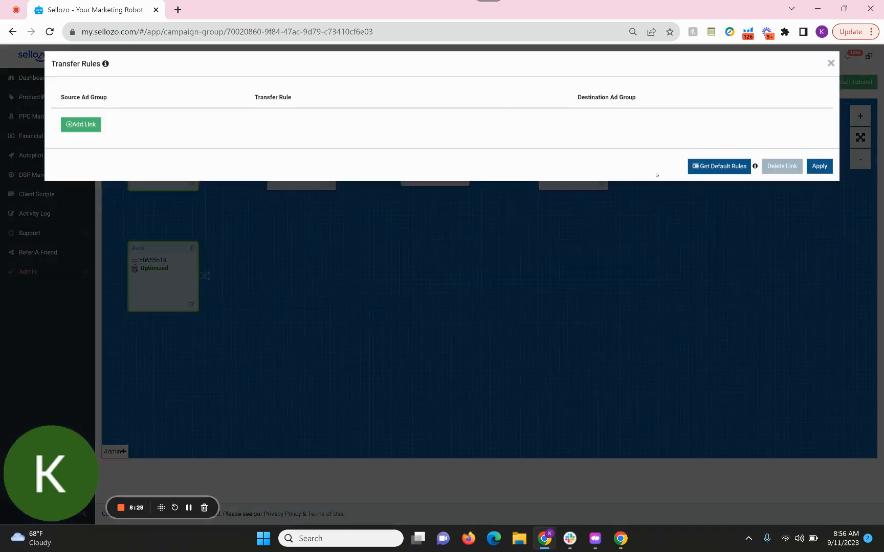
{"action": "left_click", "coordinate": [773, 169]}
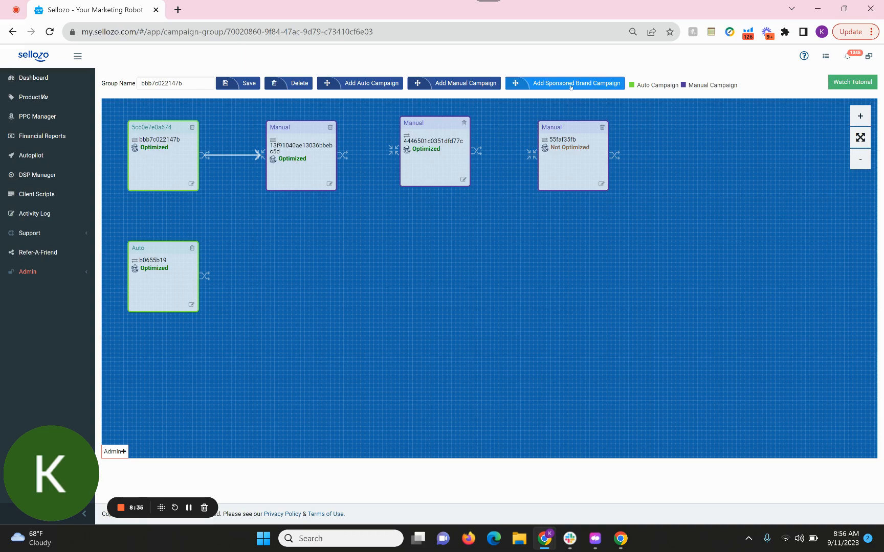
Step: Add the first listed sponsored brand campaign, 1d5f379073c596ed5997e5e5ee507756, to the group and place its node below the second manual campaign
{"action": "left_click", "coordinate": [555, 83]}
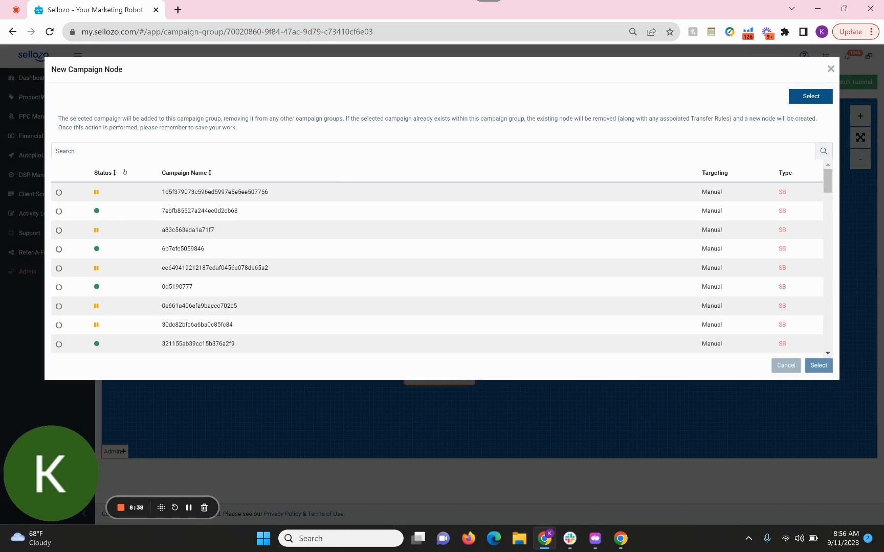
{"action": "left_click", "coordinate": [60, 193]}
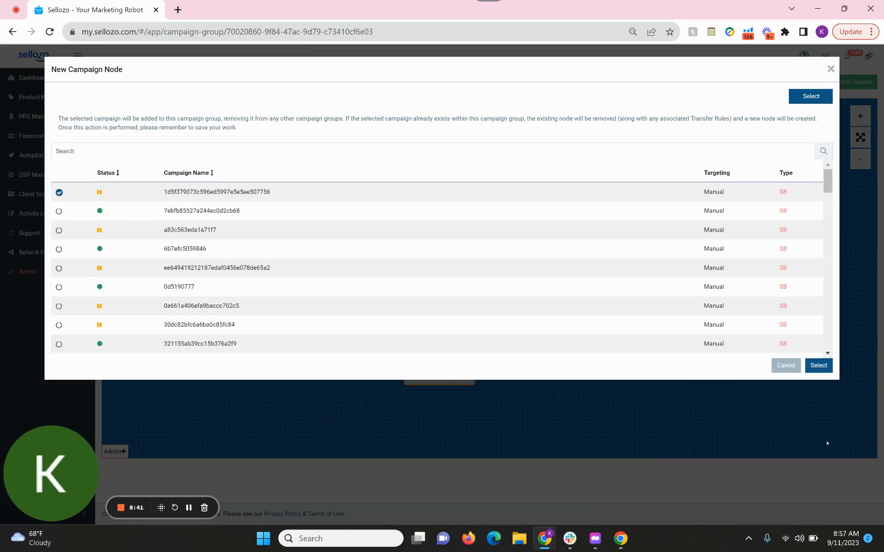
{"action": "left_click", "coordinate": [819, 365]}
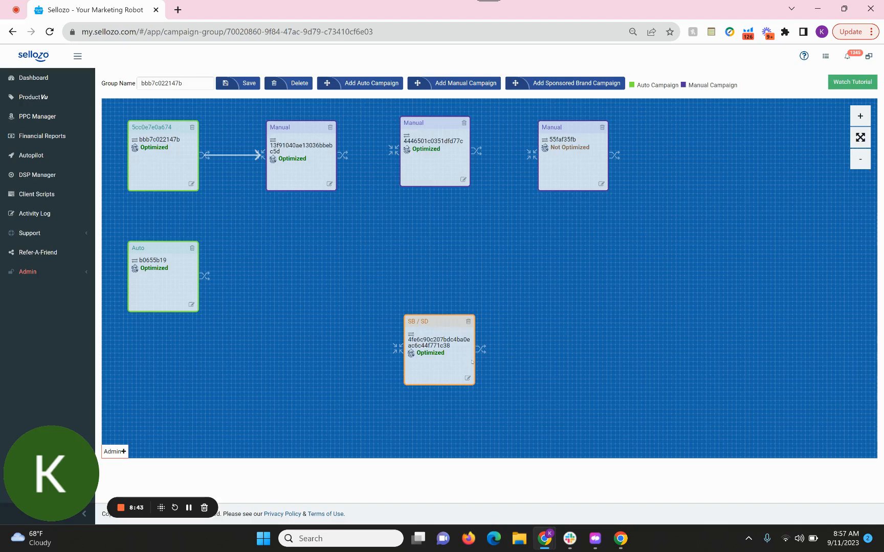
{"action": "left_click_drag", "start_coordinate": [458, 364], "coordinate": [445, 309]}
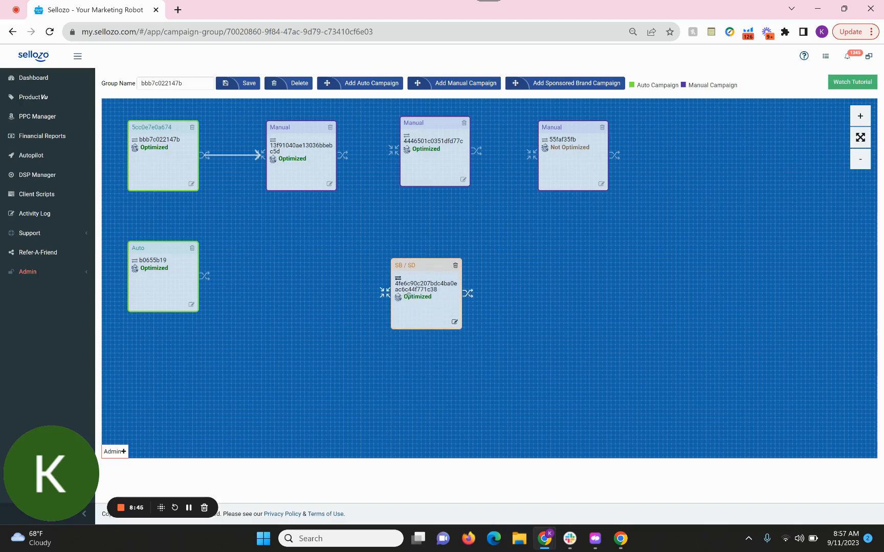
Step: Link auto campaign bbb7c022147b to the SB / SD campaign, add a default exact match transfer rule, and close the rules without applying
{"action": "left_click_drag", "start_coordinate": [206, 155], "coordinate": [383, 292]}
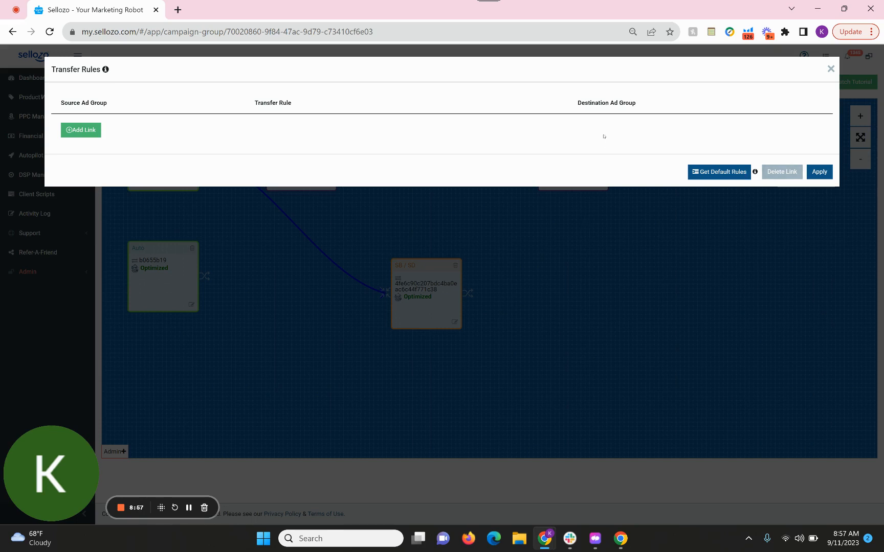
{"action": "left_click", "coordinate": [92, 131]}
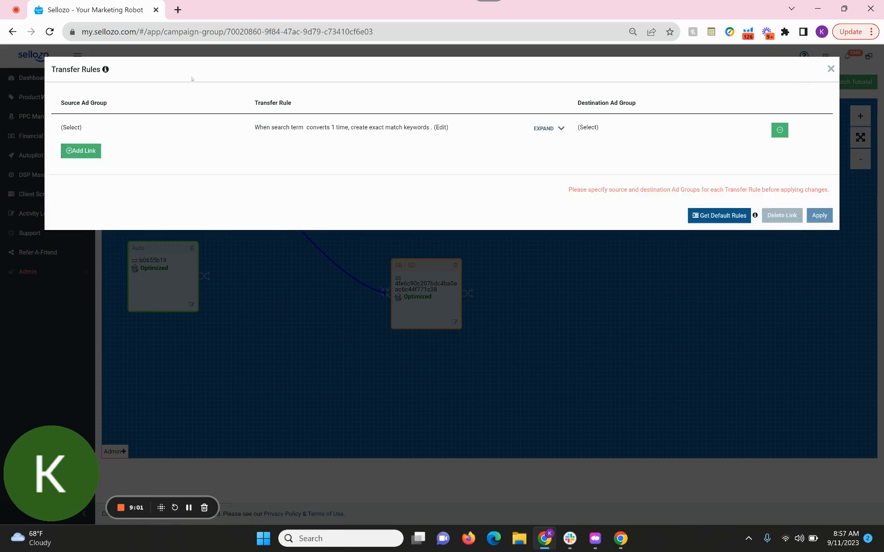
{"action": "left_click", "coordinate": [830, 69]}
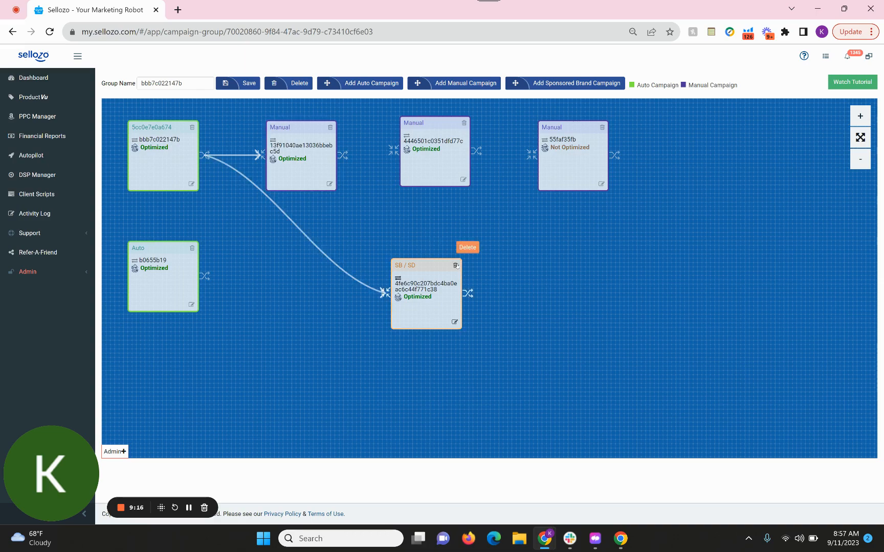
Step: Link the first manual campaign to the SB / SD campaign, keeping that node, and close the transfer rules without adding any
{"action": "left_click", "coordinate": [455, 265]}
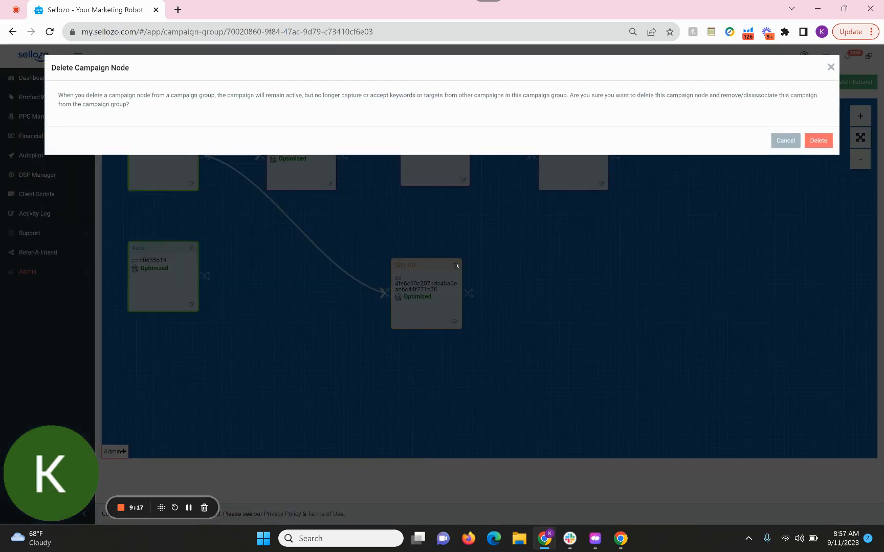
{"action": "left_click", "coordinate": [786, 142]}
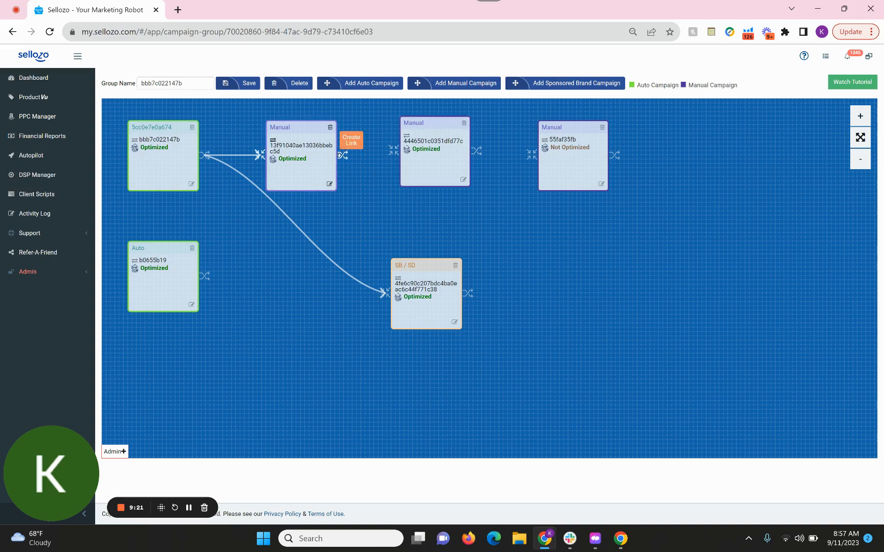
{"action": "left_click_drag", "start_coordinate": [343, 155], "coordinate": [385, 291]}
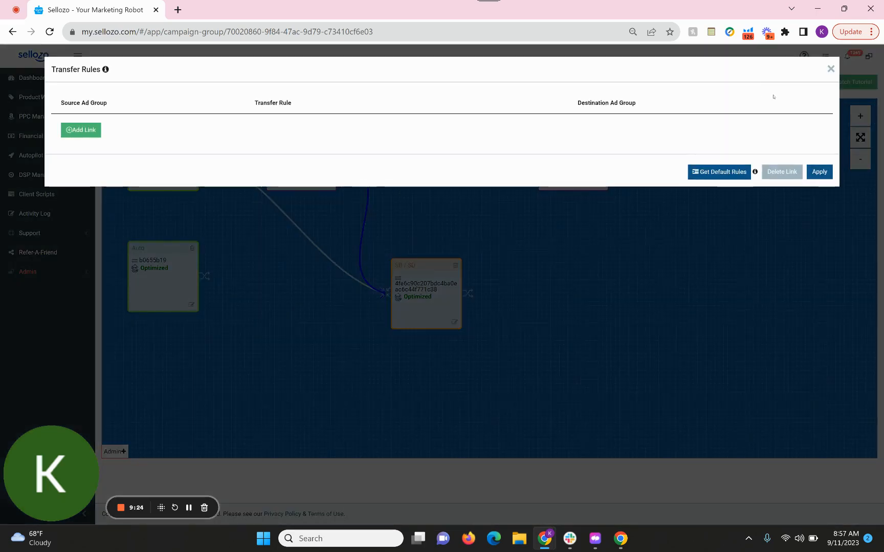
{"action": "left_click", "coordinate": [830, 69]}
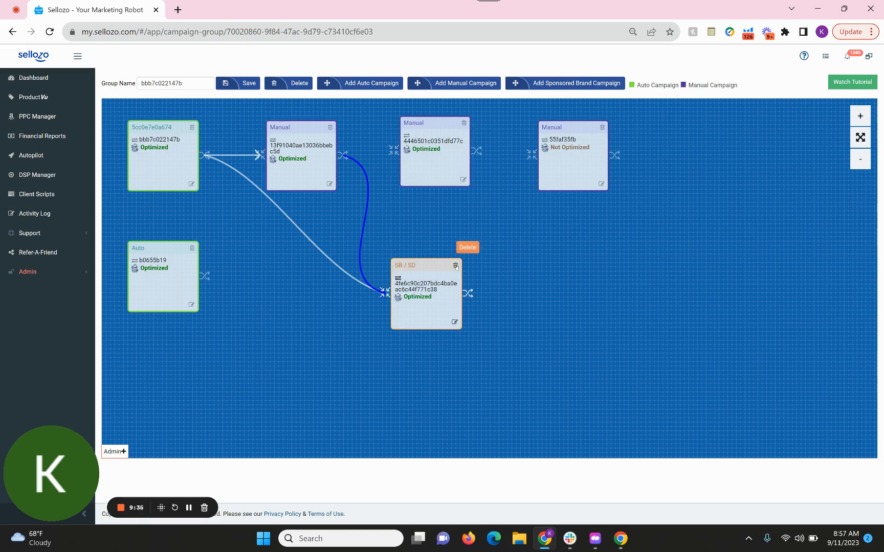
Step: Add a transfer rule on the link from auto campaign bbb7c022147b to the SB / SD campaign, examine its settings, and close without applying
{"action": "left_click", "coordinate": [333, 259]}
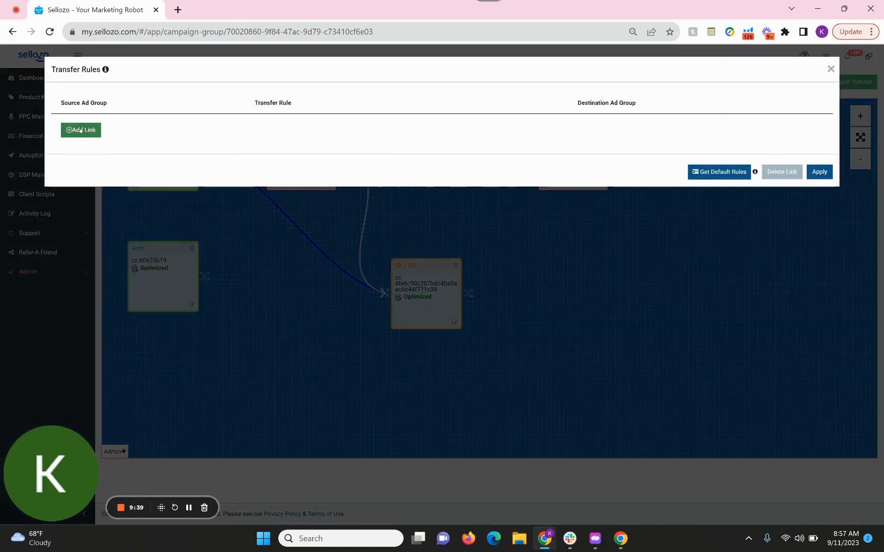
{"action": "left_click", "coordinate": [81, 131]}
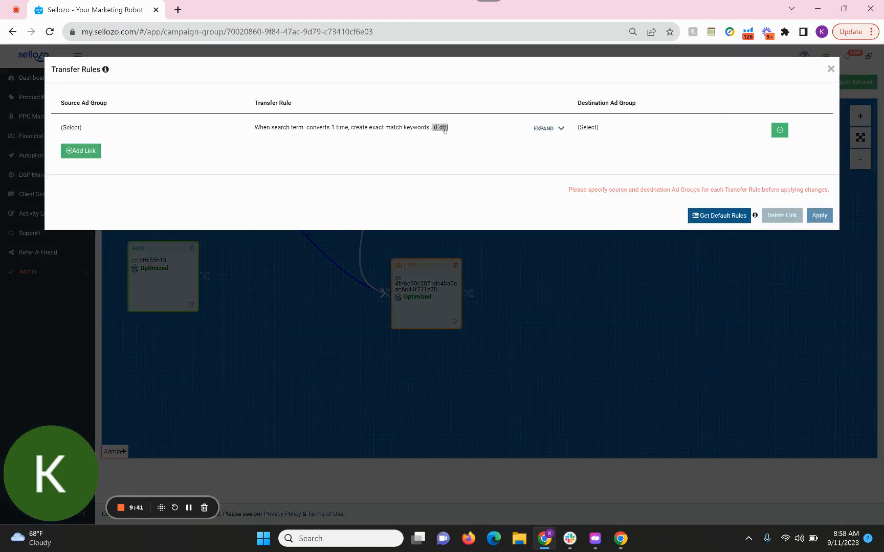
{"action": "left_click", "coordinate": [441, 127]}
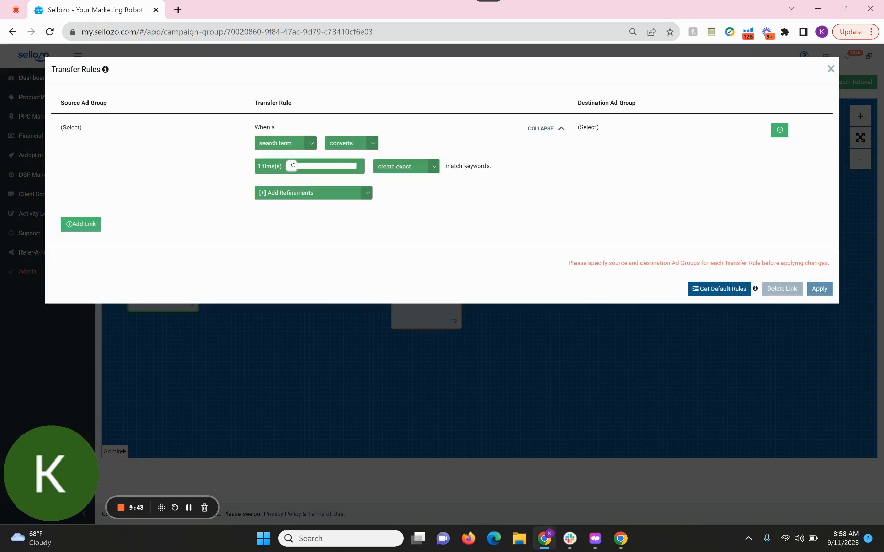
{"action": "left_click_drag", "start_coordinate": [291, 164], "coordinate": [261, 165]}
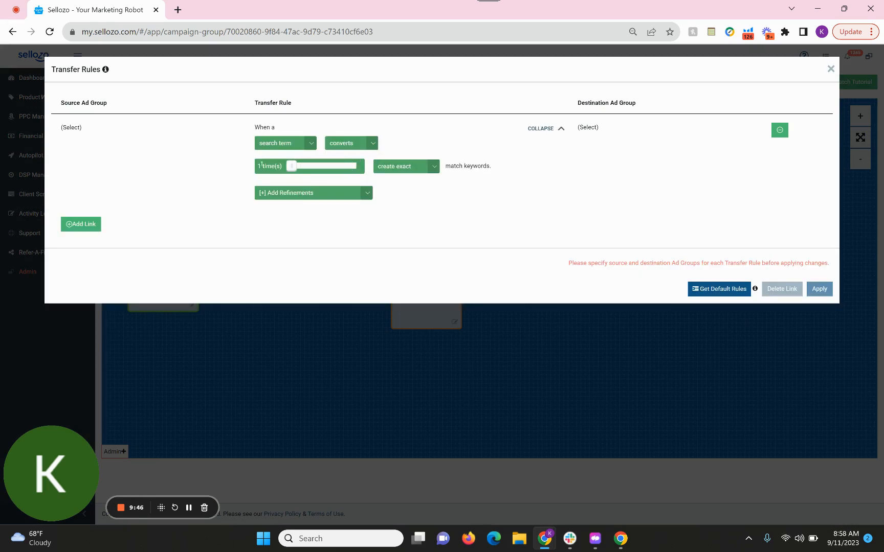
{"action": "left_click", "coordinate": [404, 167]}
{"action": "left_click", "coordinate": [405, 170]}
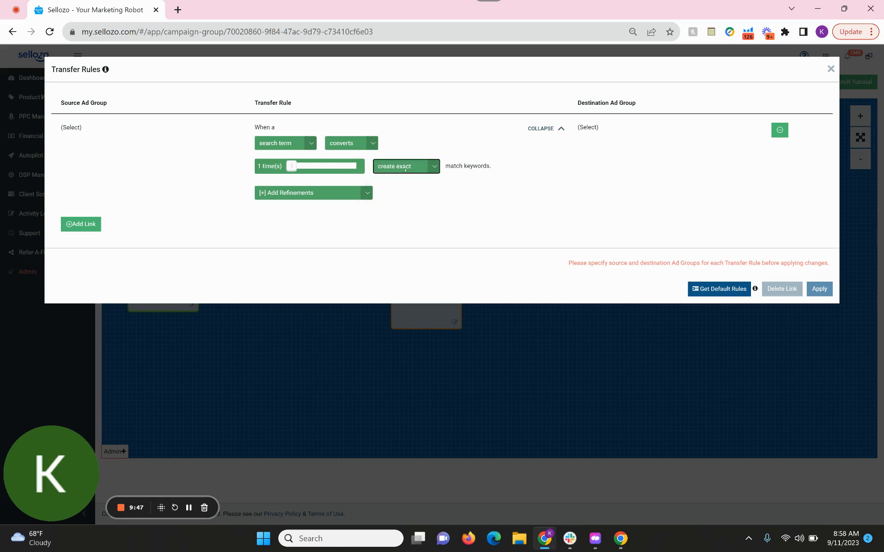
{"action": "left_click", "coordinate": [831, 69]}
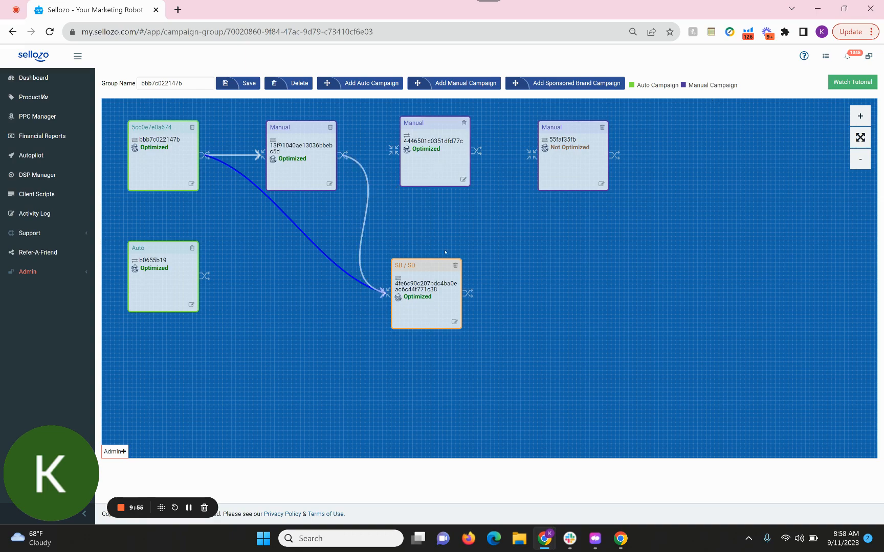
Step: Delete the SB / SD campaign node from the group and go back to PPC Manager, discarding the unsaved changes
{"action": "left_click", "coordinate": [455, 265]}
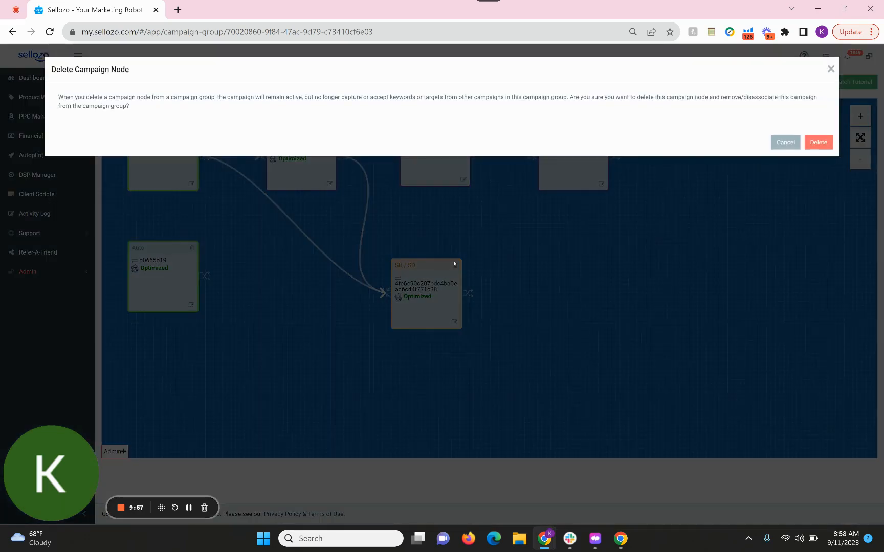
{"action": "left_click", "coordinate": [818, 142]}
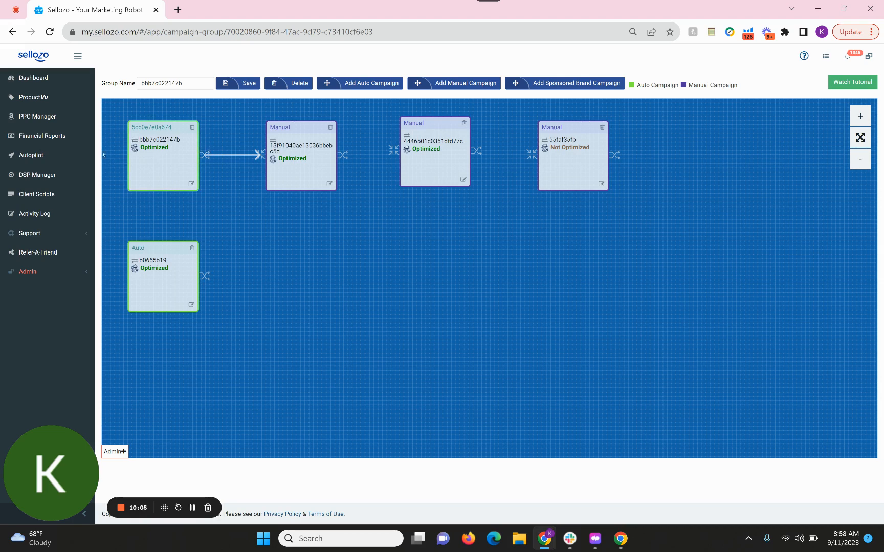
{"action": "left_click", "coordinate": [33, 117]}
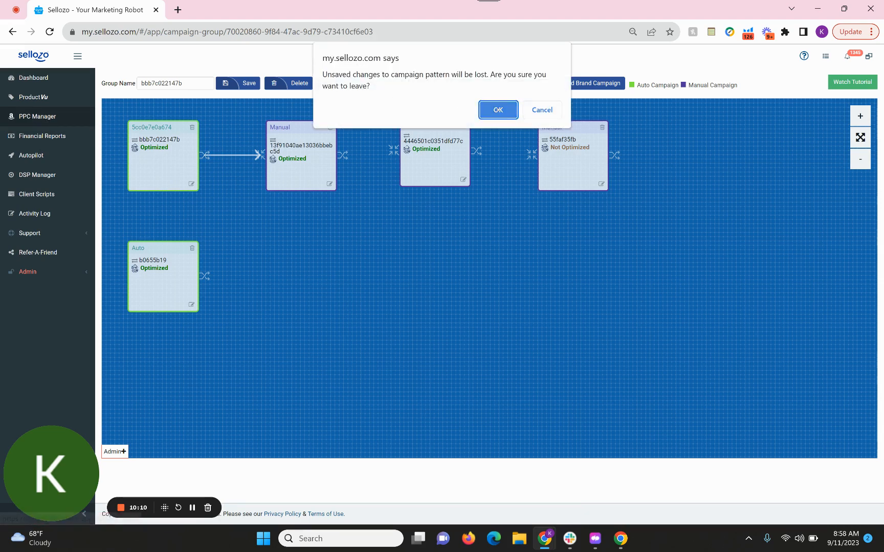
{"action": "left_click", "coordinate": [497, 109]}
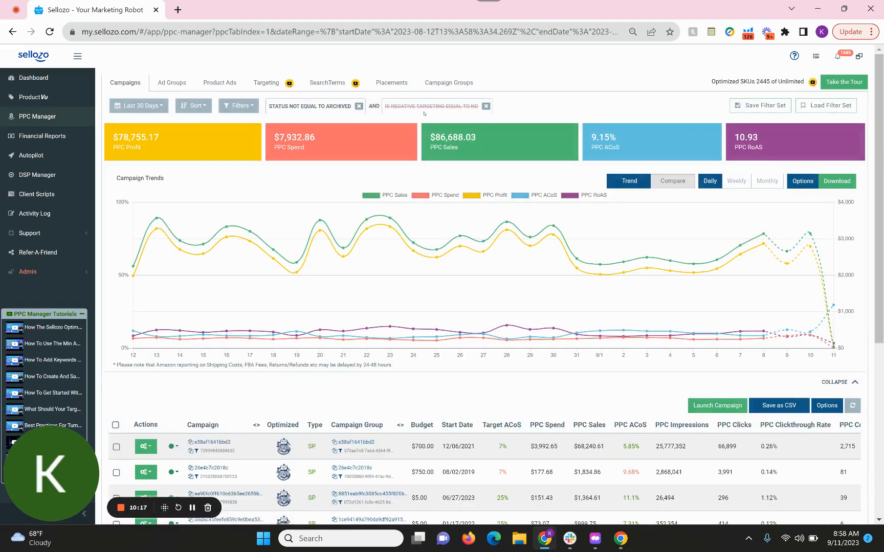
Step: Open the studio templates for campaign groups and start editing the existing campaign template
{"action": "left_click", "coordinate": [448, 84]}
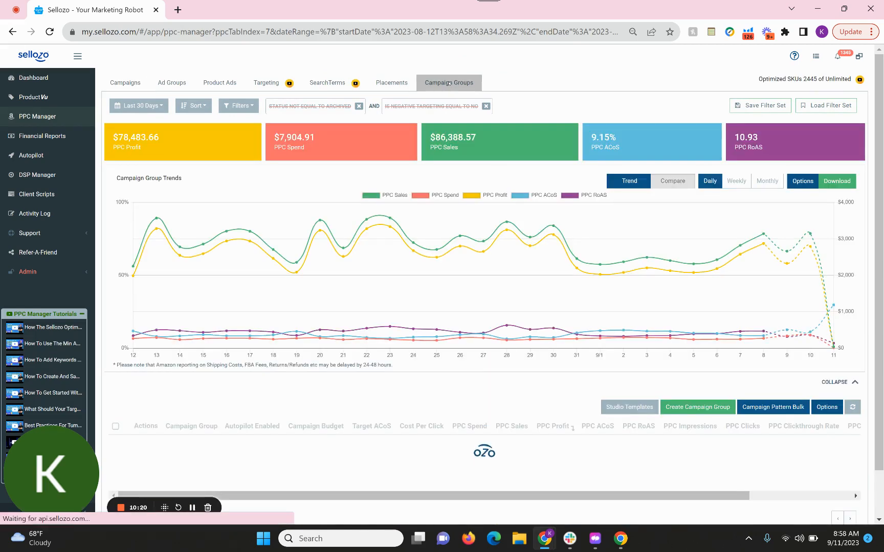
{"action": "left_click", "coordinate": [628, 406]}
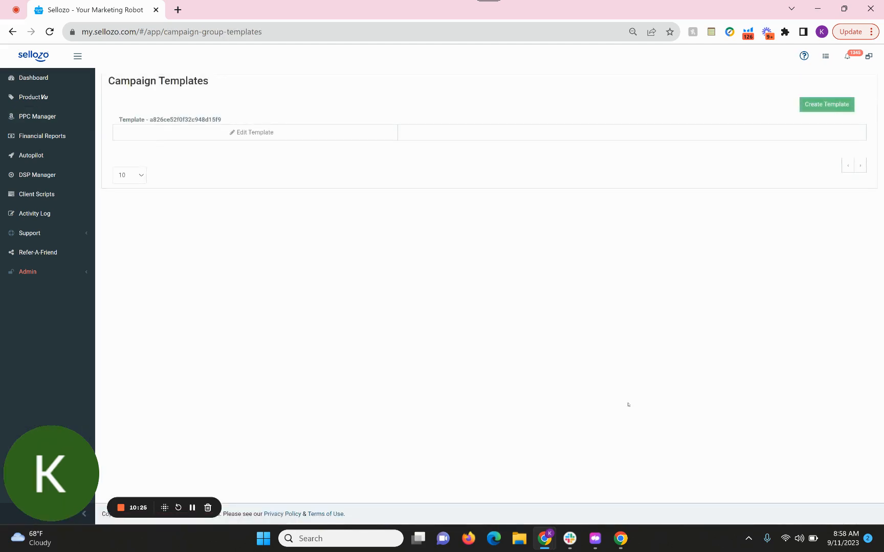
{"action": "left_click", "coordinate": [254, 133]}
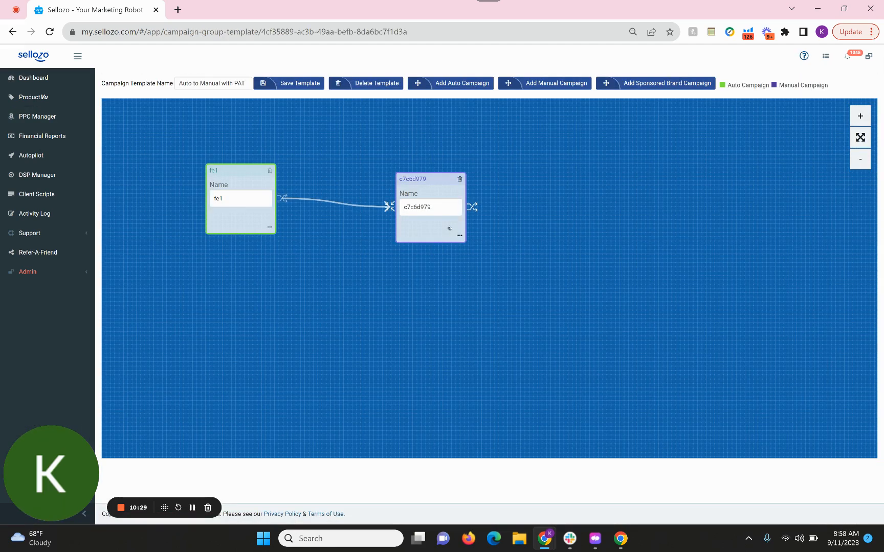
Step: Align manual campaign c7c6d979 level with auto campaign fe1, and place a new unnamed manual campaign node beside it
{"action": "left_click_drag", "start_coordinate": [449, 229], "coordinate": [431, 221]}
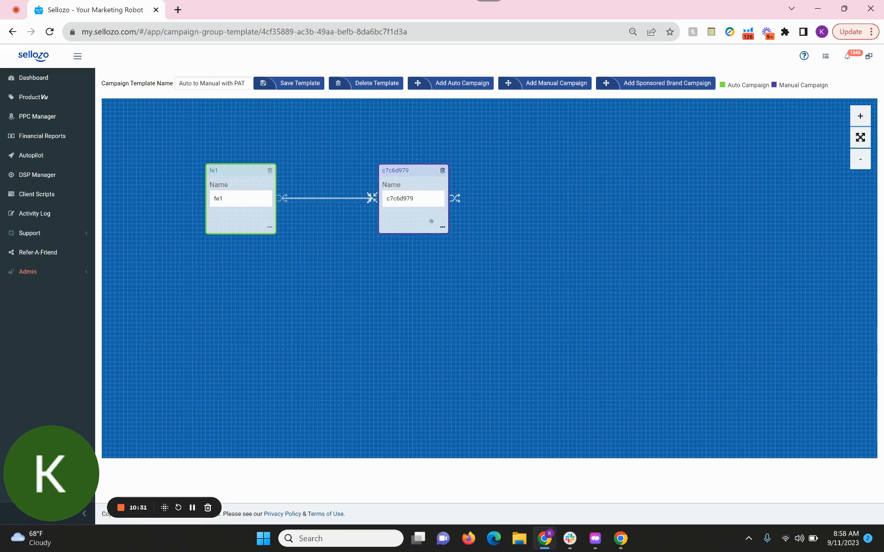
{"action": "left_click", "coordinate": [561, 87]}
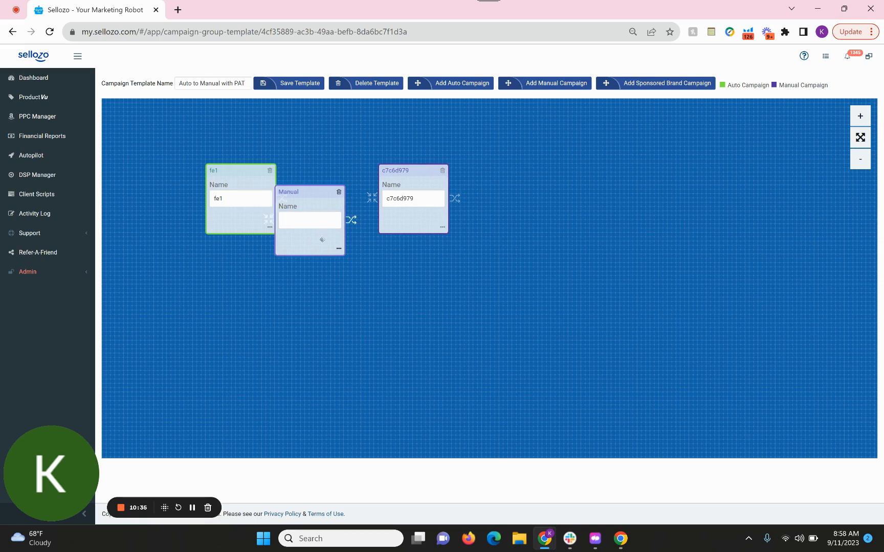
{"action": "left_click_drag", "start_coordinate": [316, 251], "coordinate": [575, 256]}
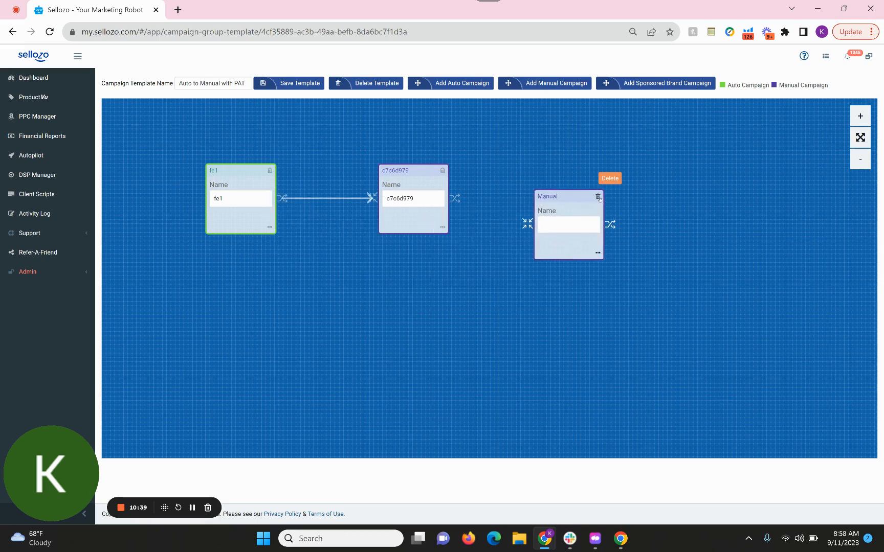
{"action": "left_click_drag", "start_coordinate": [600, 198], "coordinate": [559, 189]}
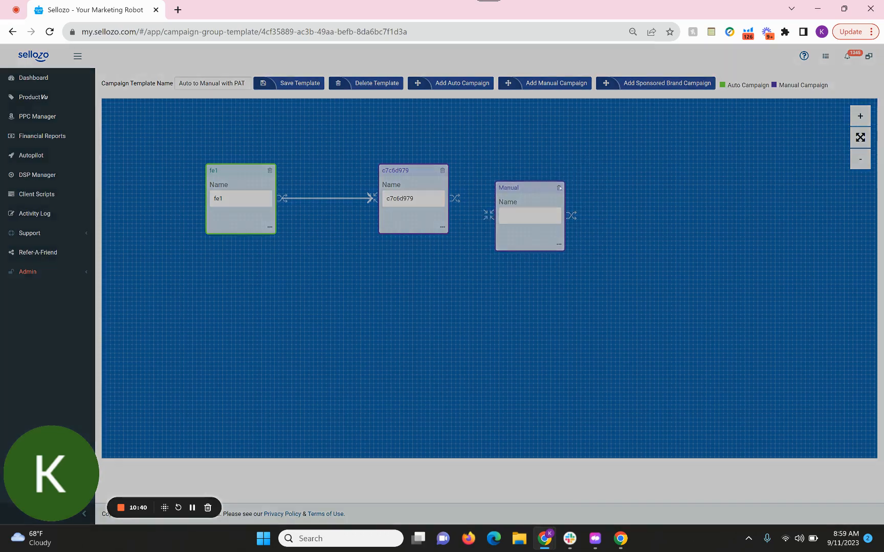
{"action": "left_click", "coordinate": [786, 142]}
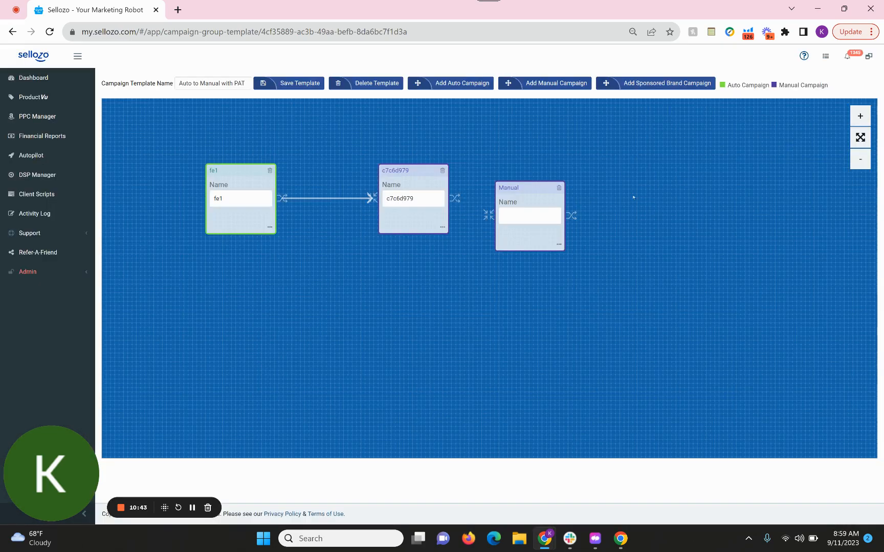
Step: Add an unnamed sponsored brand campaign to the template and place its node below manual campaign c7c6d979
{"action": "left_click", "coordinate": [652, 83]}
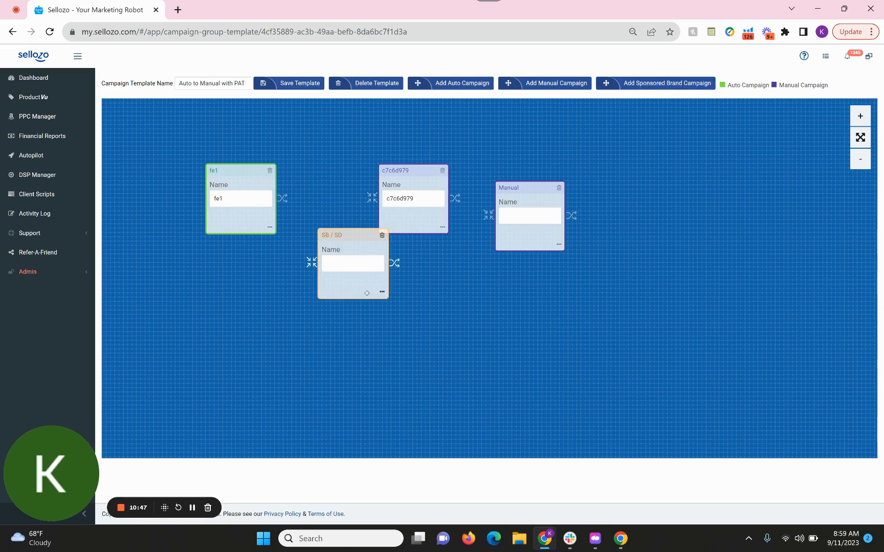
{"action": "left_click_drag", "start_coordinate": [366, 293], "coordinate": [422, 349]}
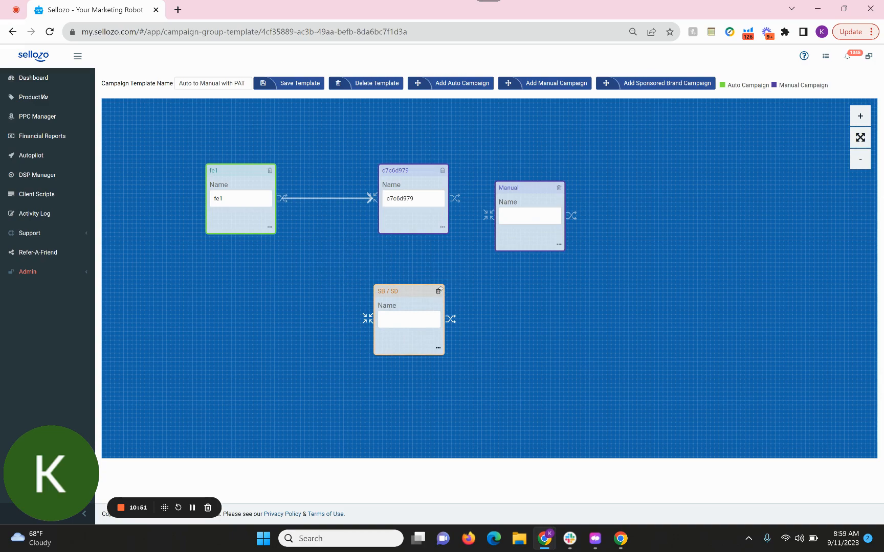
Step: Delete the unnamed SB / SD and Manual campaign nodes from the Auto to Manual with PAT template
{"action": "left_click", "coordinate": [438, 291]}
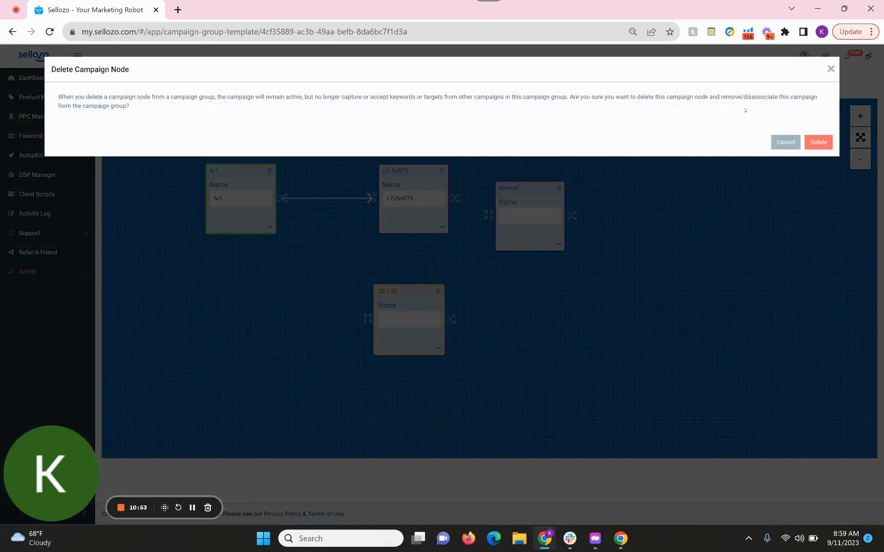
{"action": "left_click", "coordinate": [820, 145]}
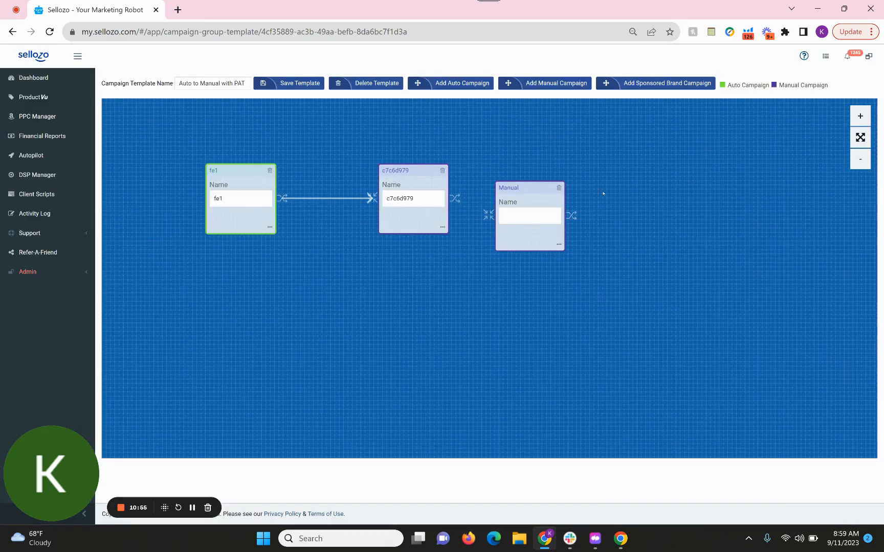
{"action": "left_click", "coordinate": [559, 188]}
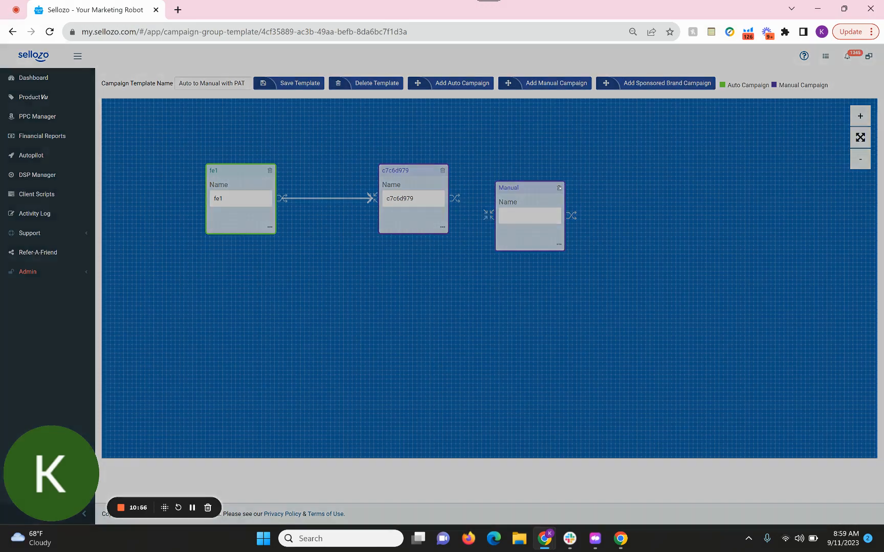
{"action": "left_click", "coordinate": [823, 141]}
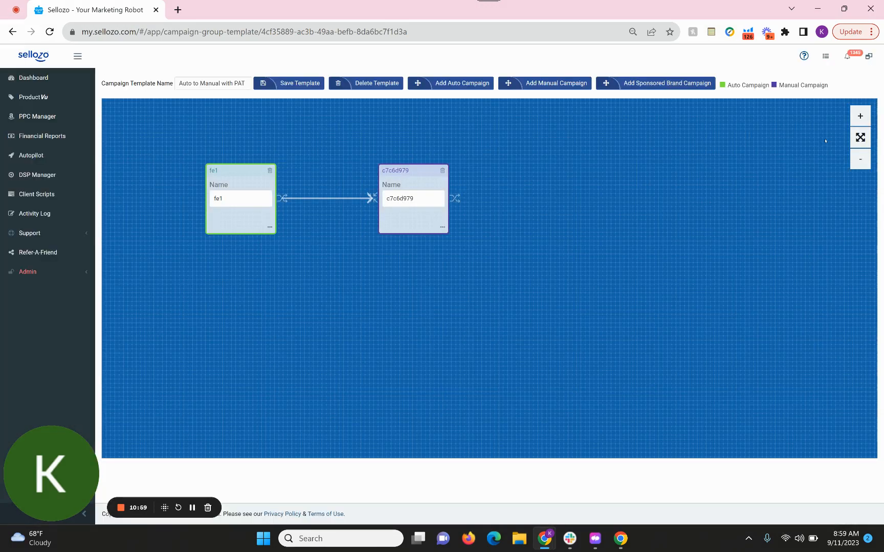
Step: Leave the template for PPC Manager without saving and start an Advanced campaign launch
{"action": "left_click", "coordinate": [50, 117]}
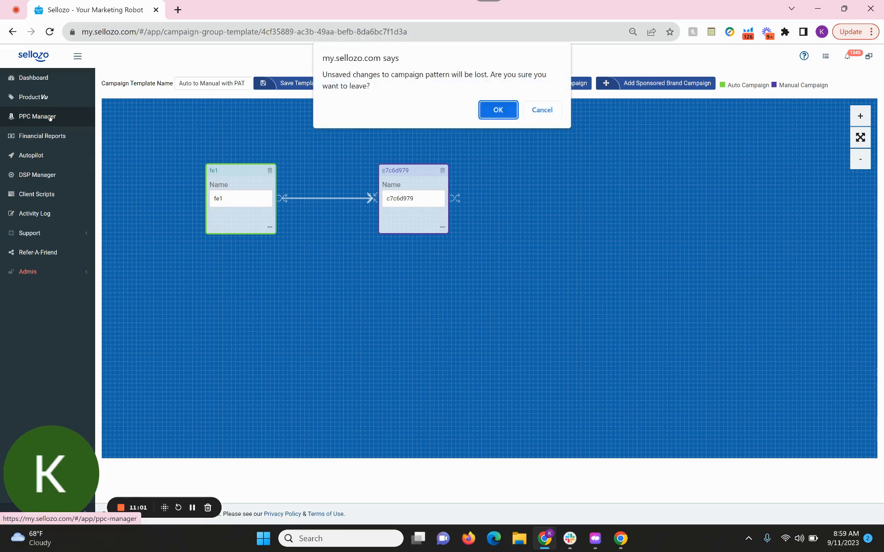
{"action": "left_click", "coordinate": [499, 109]}
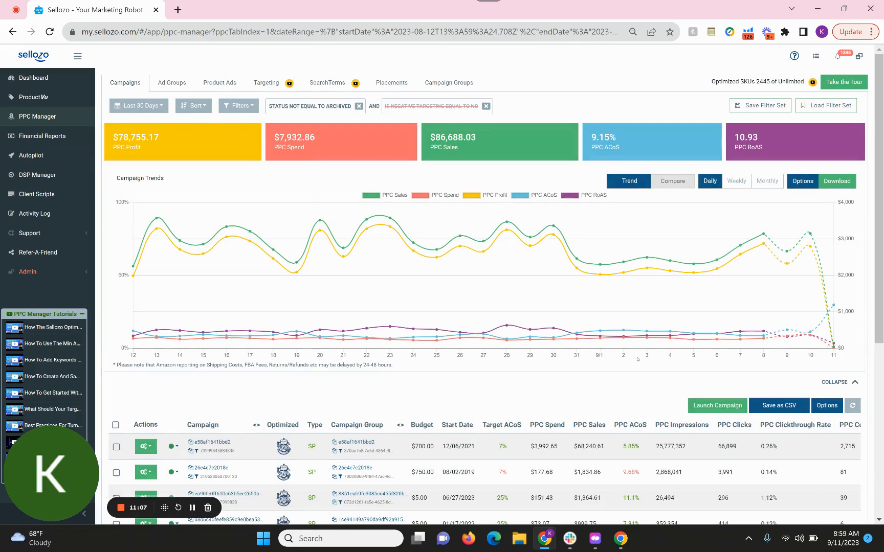
{"action": "left_click", "coordinate": [692, 407]}
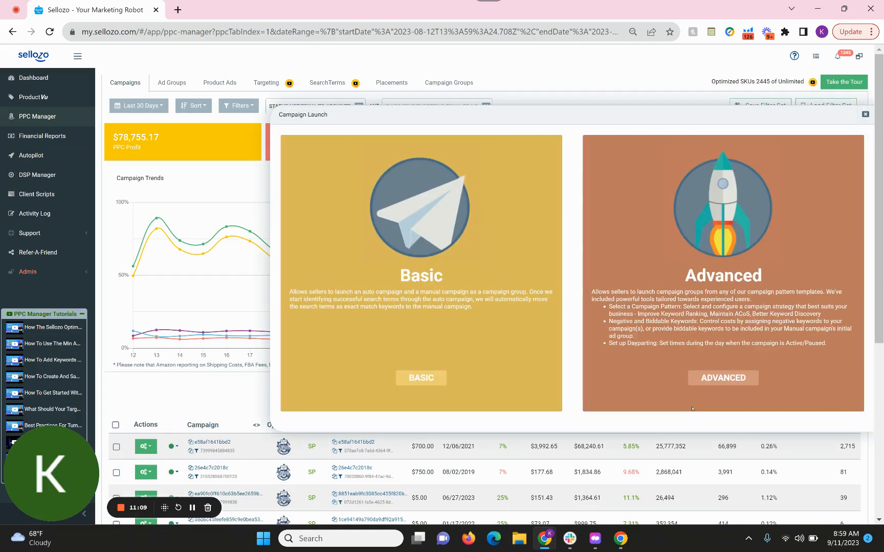
{"action": "left_click", "coordinate": [726, 379]}
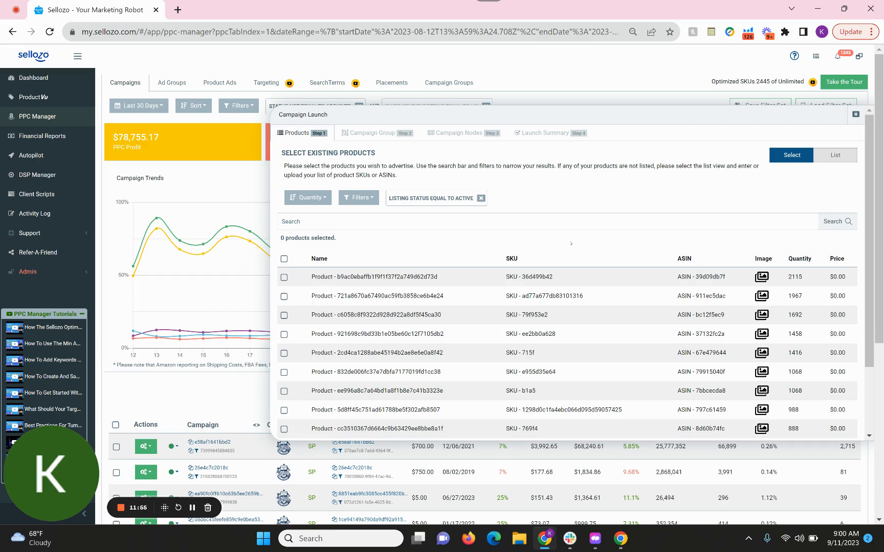
Step: Select the product with SKU 36d499b42 for advertising and continue to the campaign group setup
{"action": "left_click", "coordinate": [284, 278]}
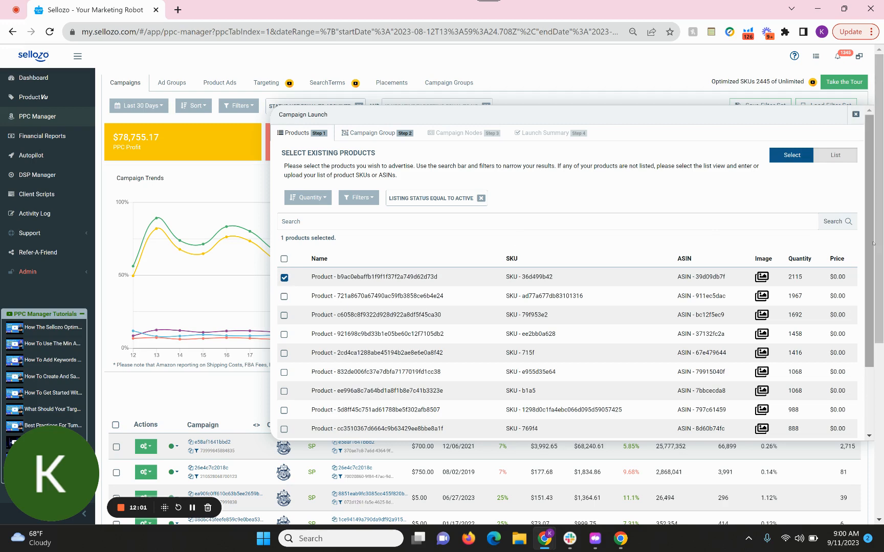
{"action": "right_click", "coordinate": [847, 363]}
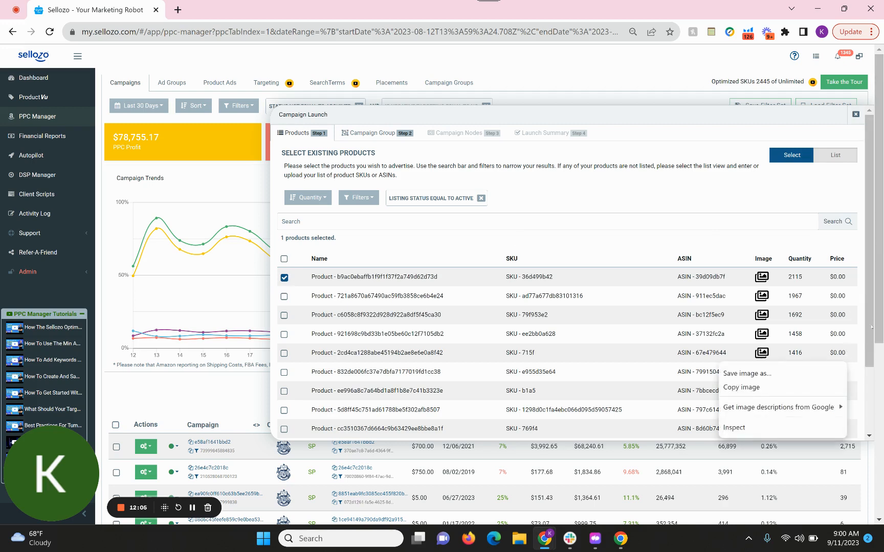
{"action": "key", "text": "Escape"}
{"action": "scroll", "coordinate": [839, 398], "scroll_direction": "down", "scroll_amount": 2}
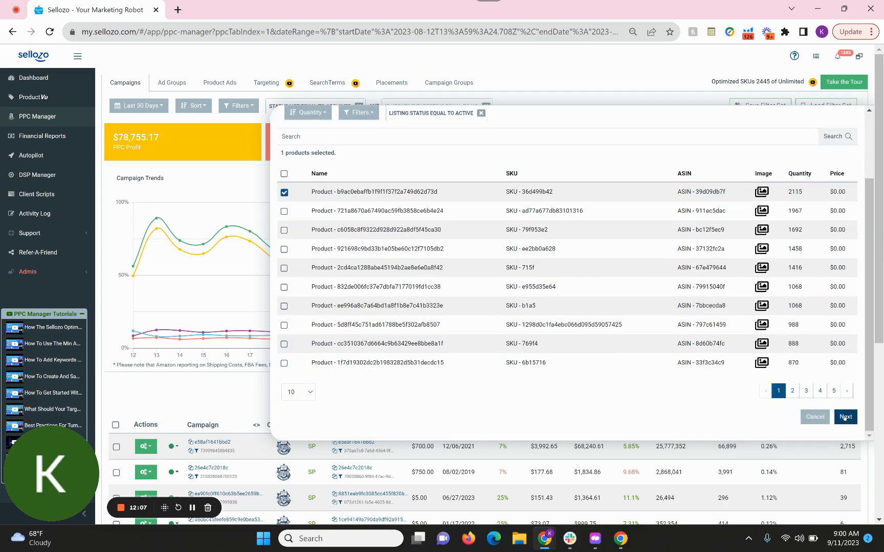
{"action": "left_click", "coordinate": [845, 417]}
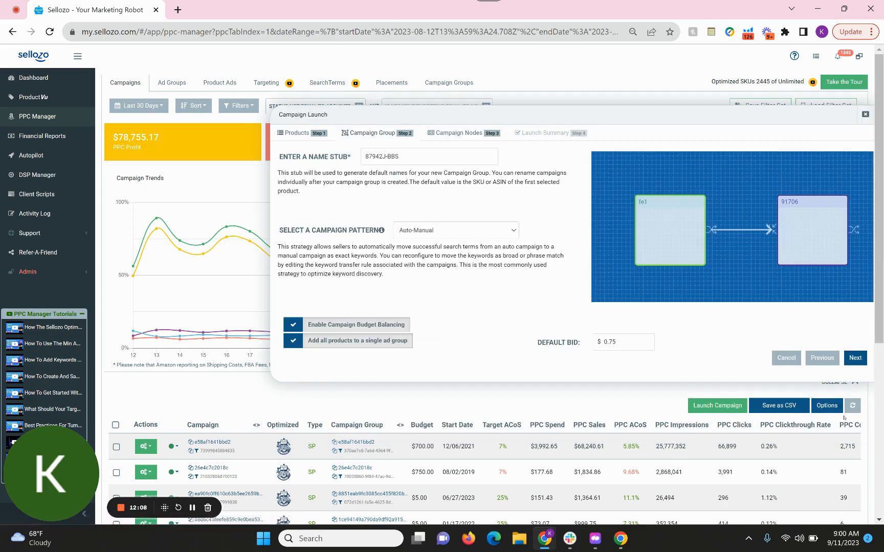
Step: Set the campaign pattern to the custom seller template Auto to Manual with PAT
{"action": "left_click", "coordinate": [434, 231]}
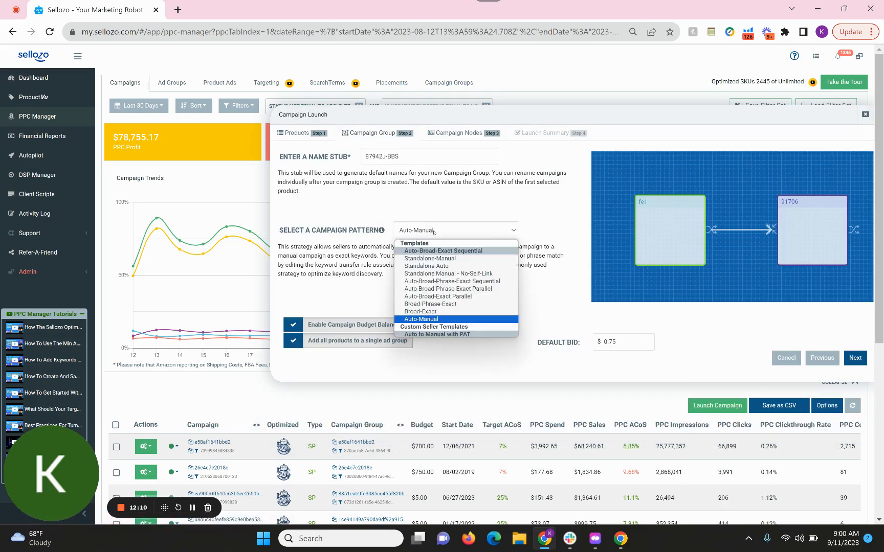
{"action": "left_click", "coordinate": [464, 334]}
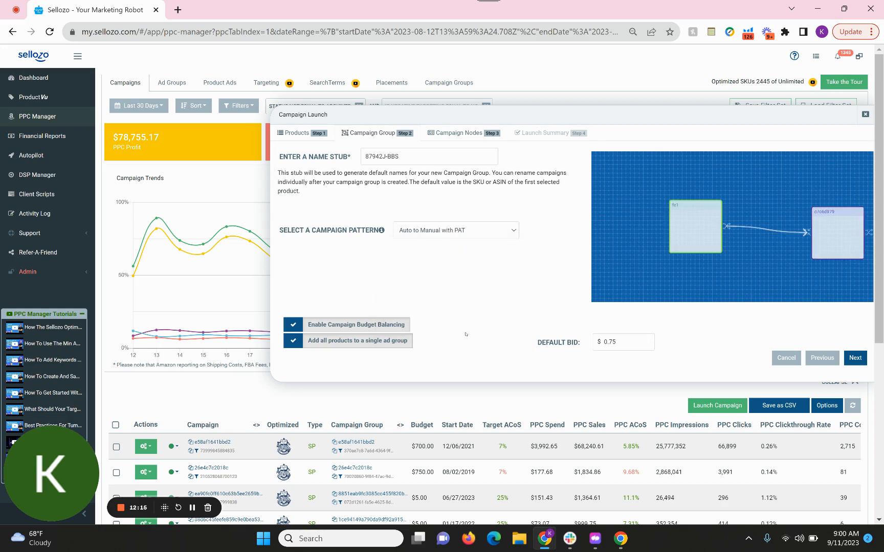
{"action": "left_click", "coordinate": [464, 233]}
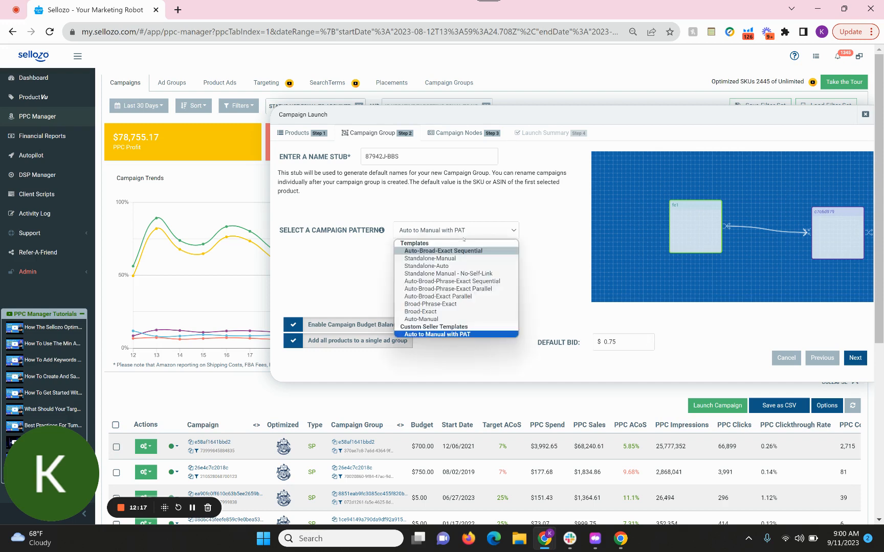
{"action": "left_click", "coordinate": [465, 232]}
Step: Set the campaign pattern to Auto-Broad-Phrase-Exact Parallel and continue to the campaign nodes
{"action": "left_click", "coordinate": [467, 231]}
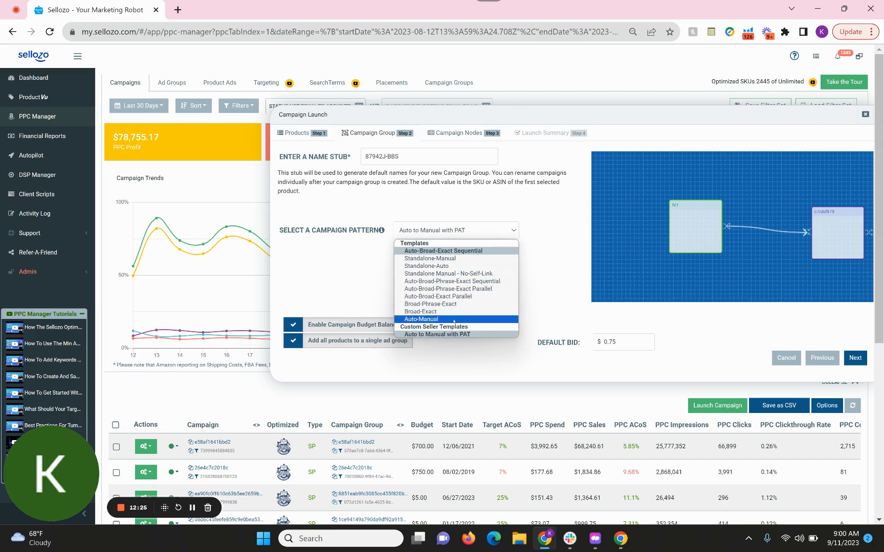
{"action": "left_click", "coordinate": [486, 290]}
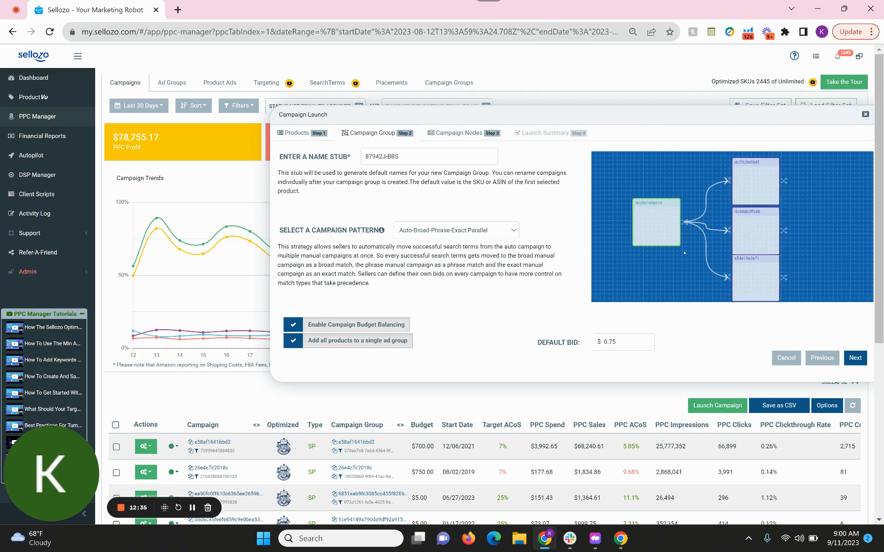
{"action": "left_click", "coordinate": [483, 237]}
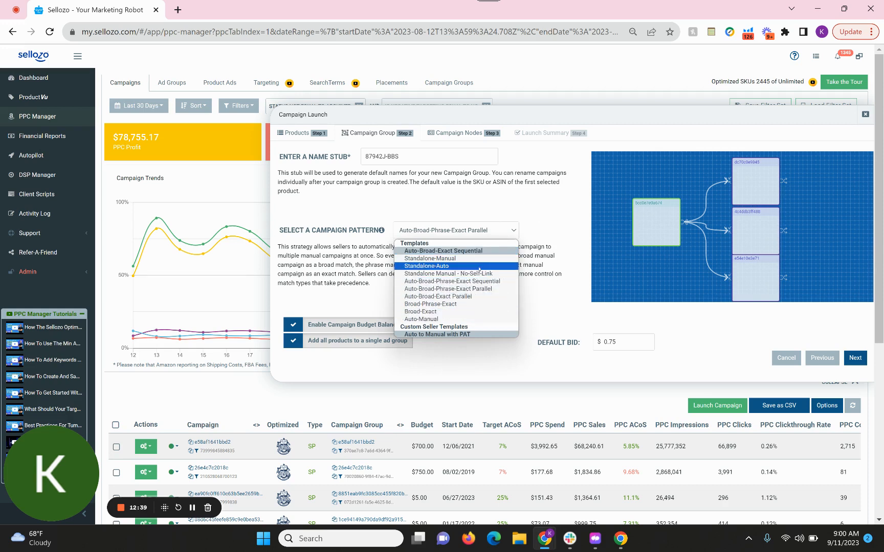
{"action": "left_click", "coordinate": [608, 321]}
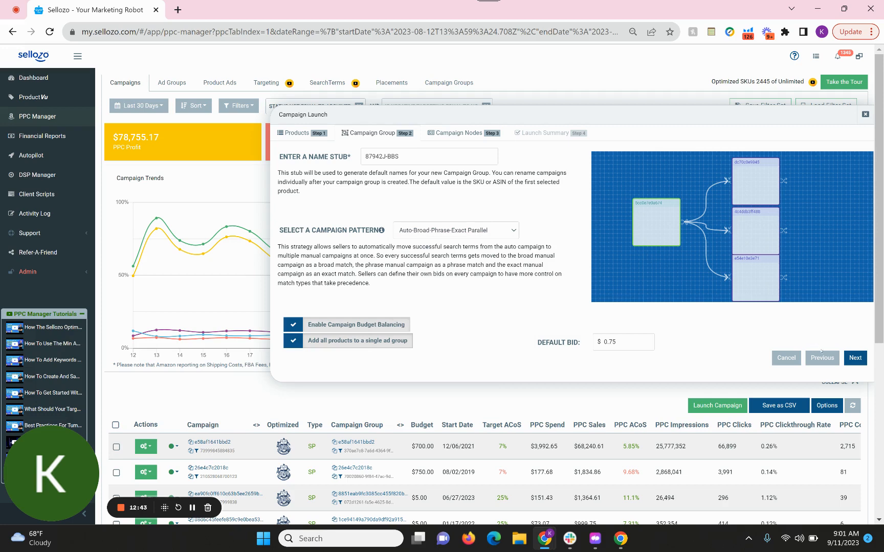
{"action": "left_click", "coordinate": [853, 357]}
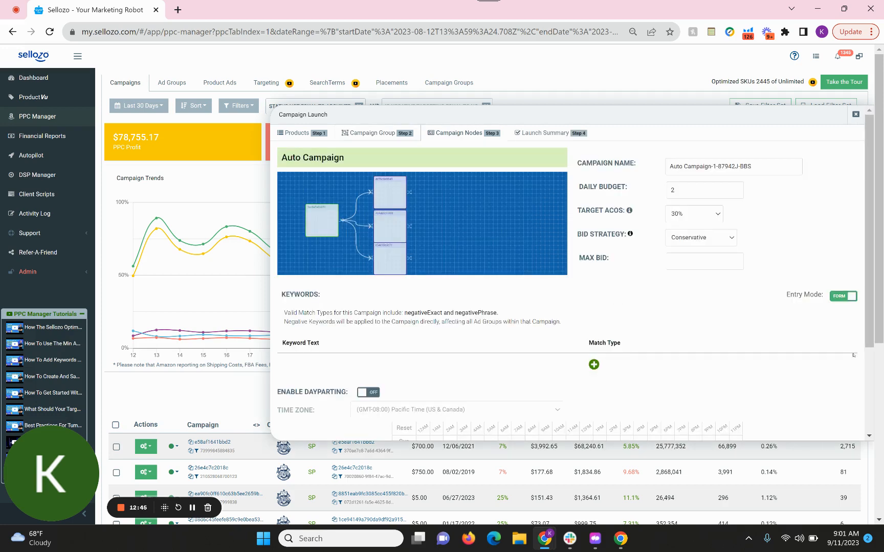
Step: Set the auto campaign's daily budget to 20 and target ACoS to 50%, and check its bid strategy options
{"action": "left_click", "coordinate": [699, 192]}
{"action": "type", "text": "20"}
{"action": "left_click", "coordinate": [680, 214]}
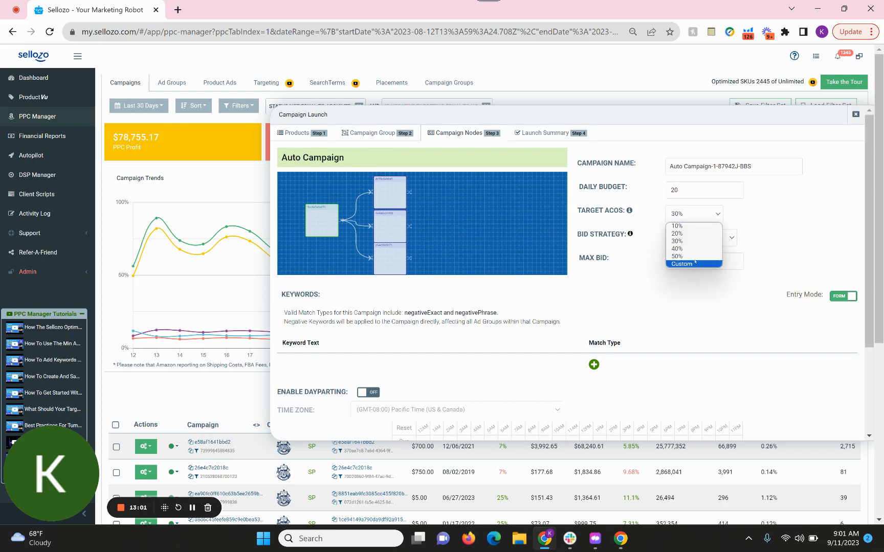
{"action": "left_click", "coordinate": [785, 235]}
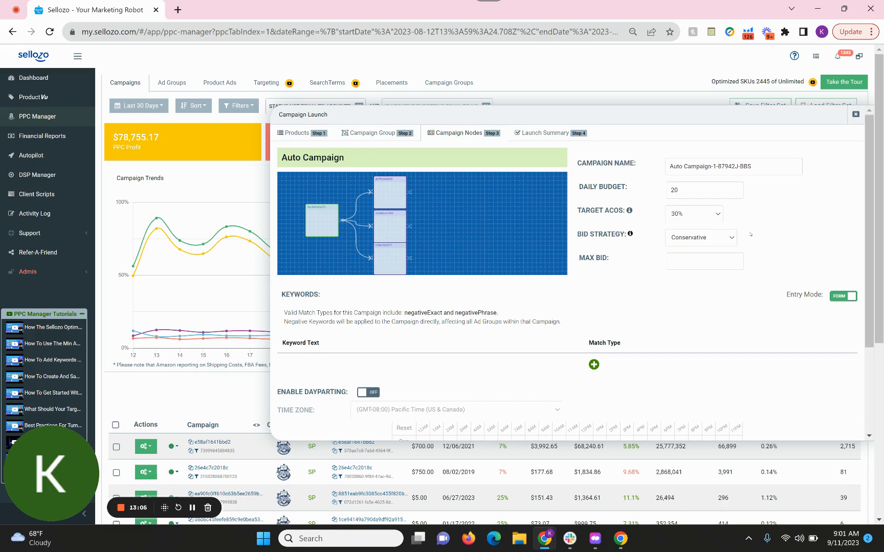
{"action": "left_click", "coordinate": [688, 217]}
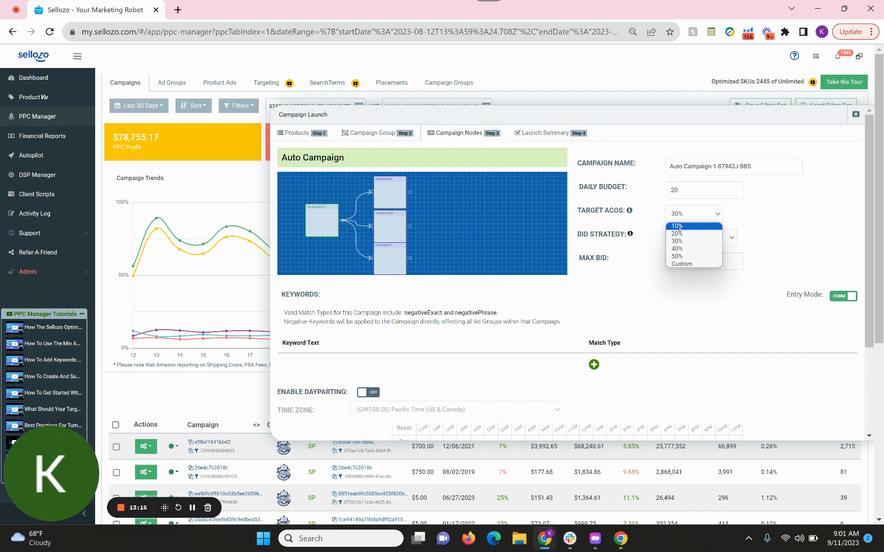
{"action": "left_click", "coordinate": [683, 257]}
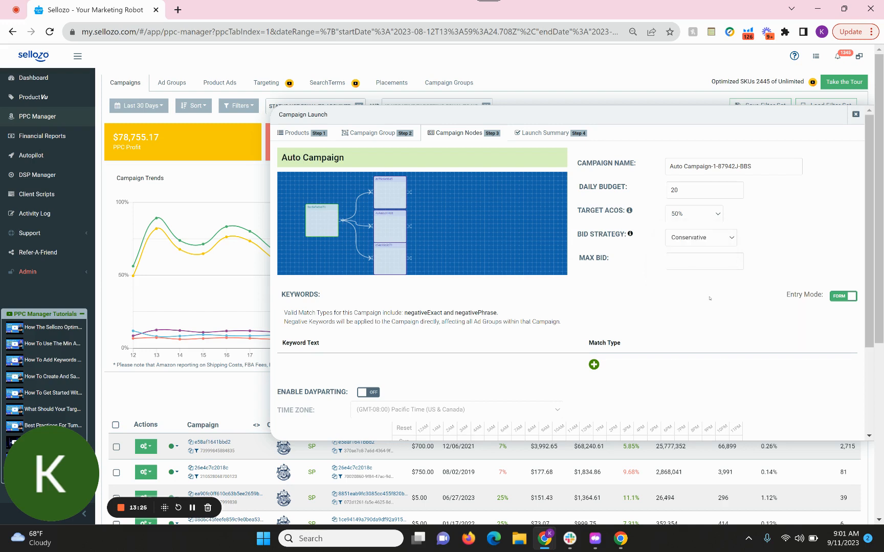
{"action": "left_click", "coordinate": [689, 238]}
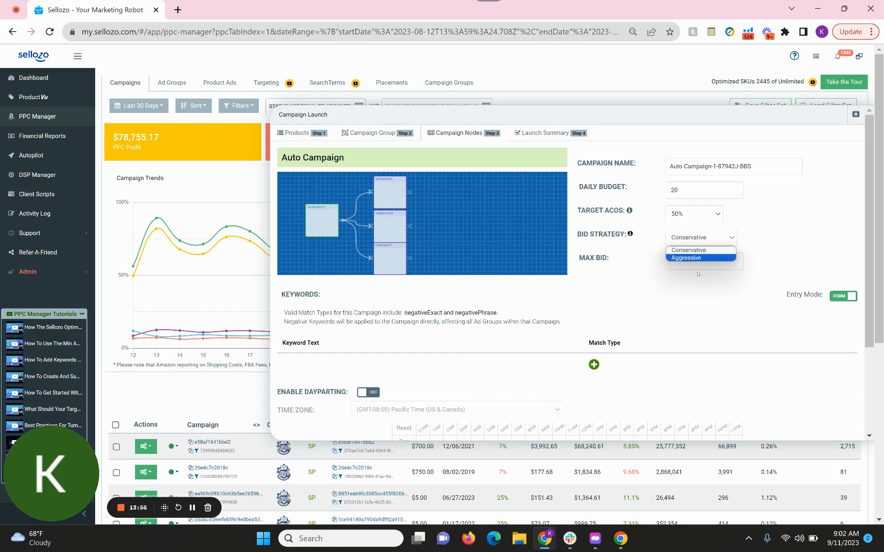
{"action": "left_click", "coordinate": [698, 275]}
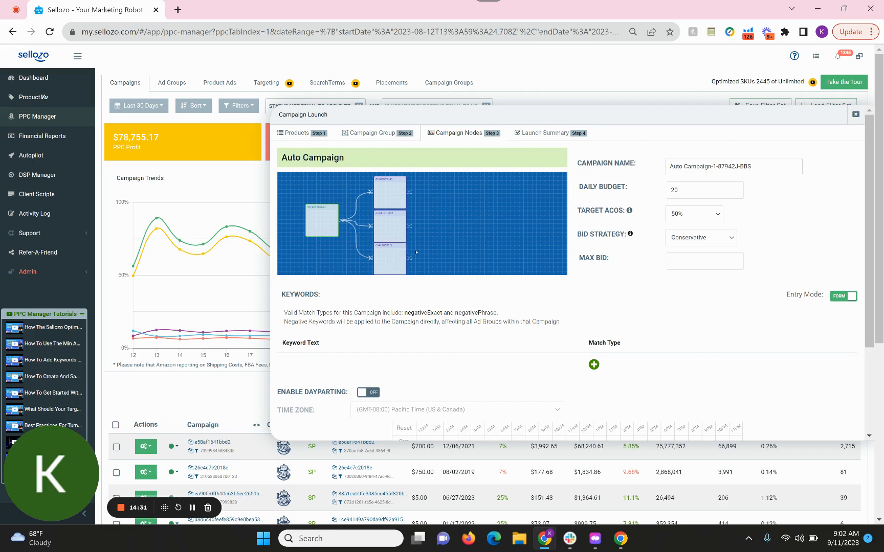
Step: Add a blank keyword row to the Broad Manual campaign and look at its match type choices
{"action": "left_click", "coordinate": [392, 200]}
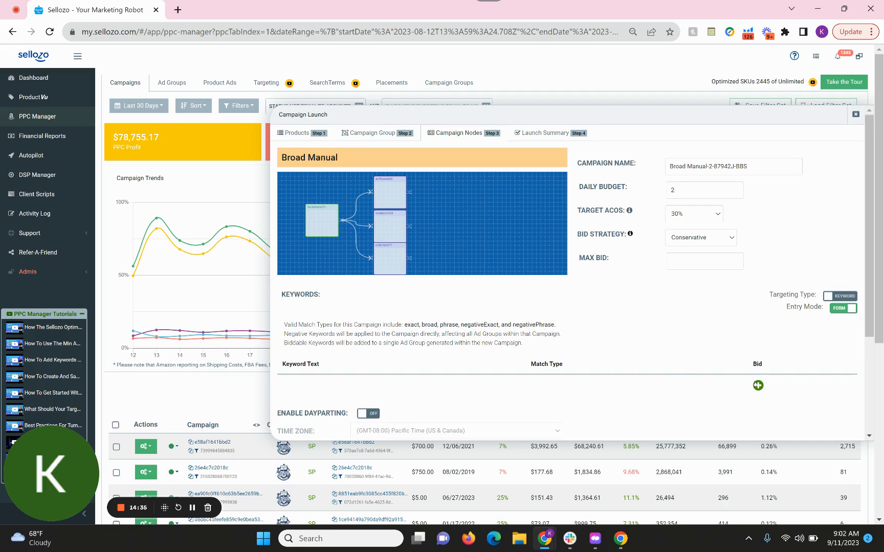
{"action": "left_click", "coordinate": [757, 385]}
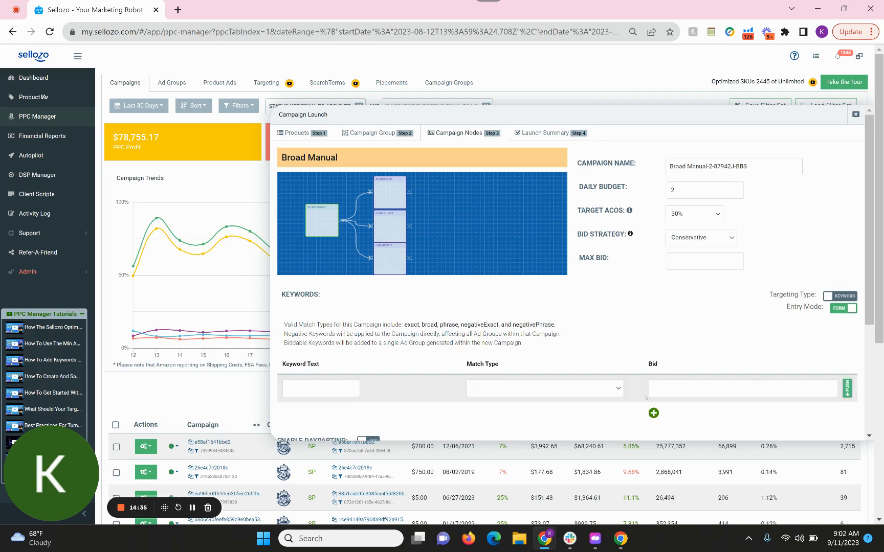
{"action": "left_click", "coordinate": [528, 391]}
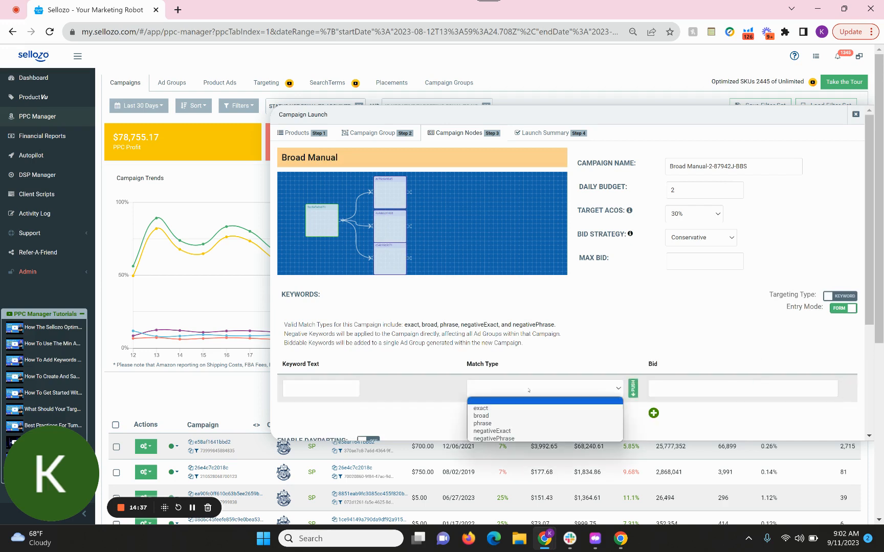
{"action": "left_click", "coordinate": [315, 389]}
{"action": "left_click", "coordinate": [699, 391]}
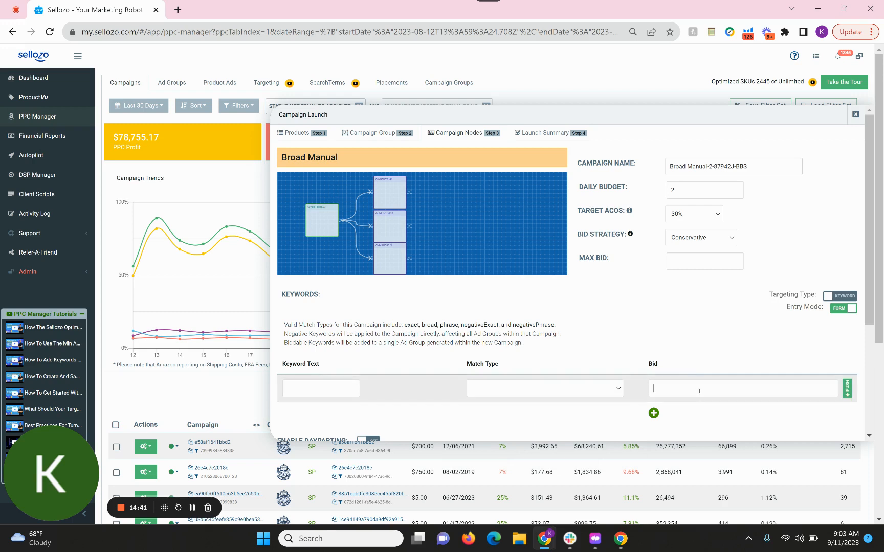
{"action": "left_click", "coordinate": [716, 326]}
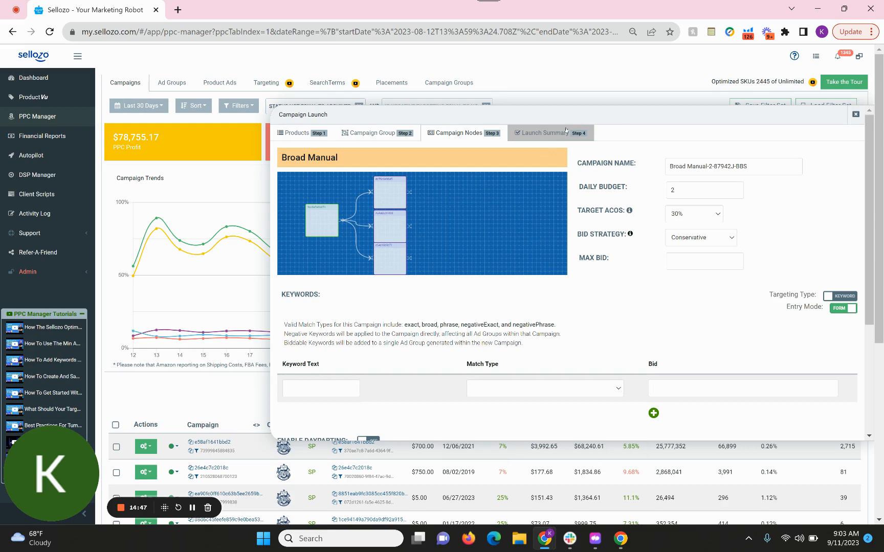
Step: Open the launch summary and review the selected product and the settings of each campaign in the group
{"action": "left_click", "coordinate": [550, 136]}
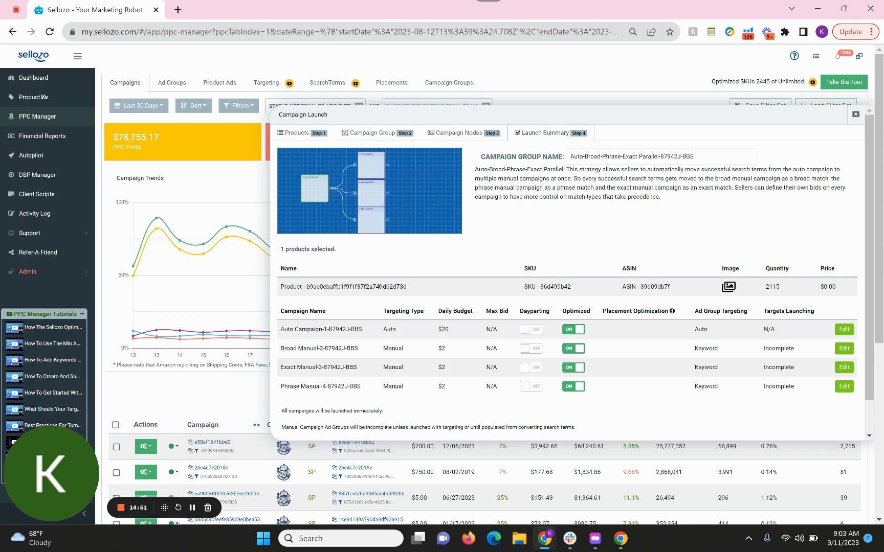
{"action": "left_click_drag", "start_coordinate": [407, 287], "coordinate": [321, 327]}
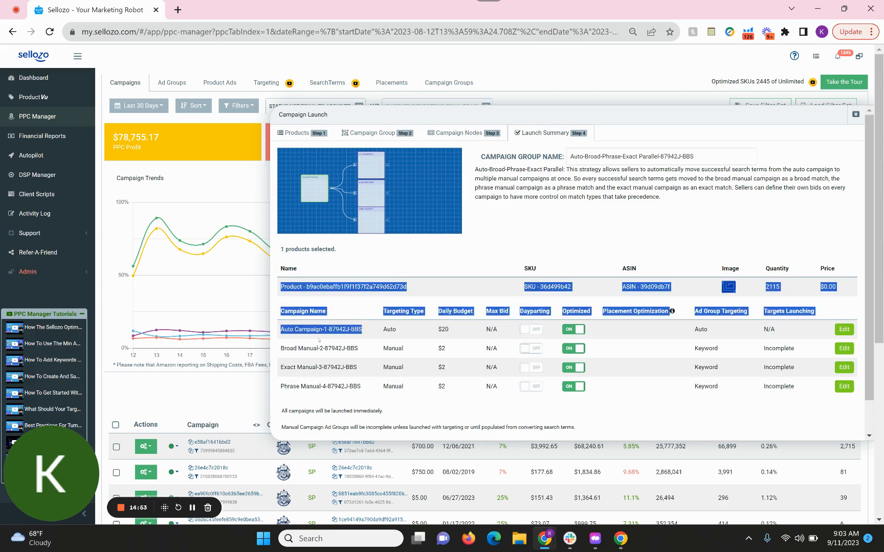
{"action": "left_click", "coordinate": [319, 340]}
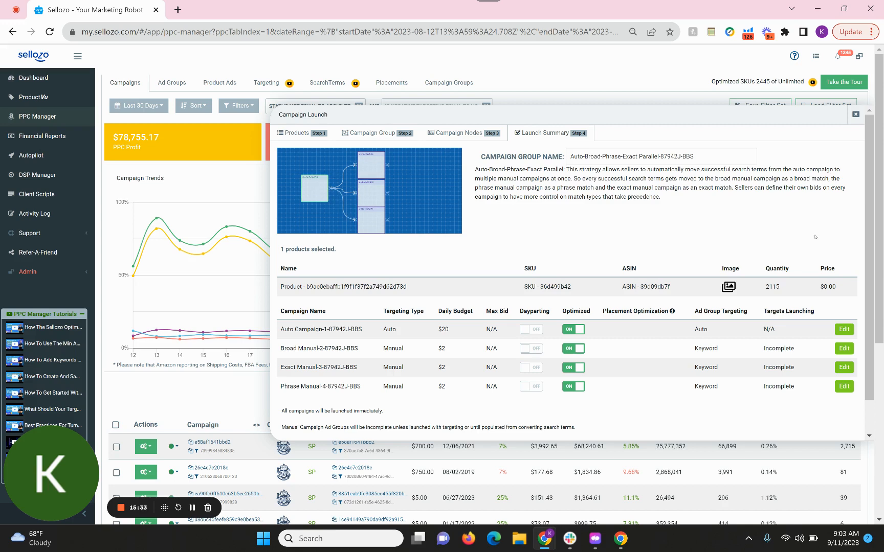
{"action": "scroll", "coordinate": [828, 307], "scroll_direction": "down", "scroll_amount": 1}
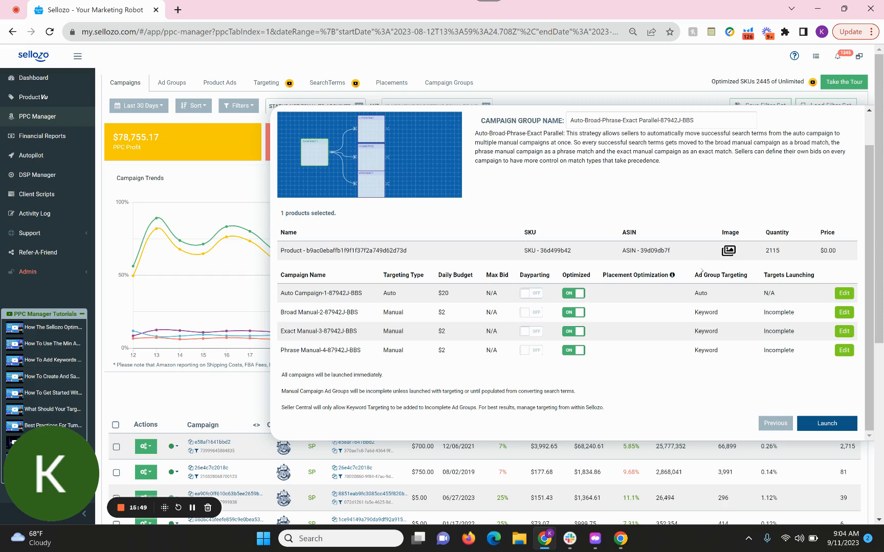
Step: Look through the campaign pattern choices again and close the campaign launch without launching the group
{"action": "right_click", "coordinate": [868, 138]}
{"action": "left_click", "coordinate": [868, 137]}
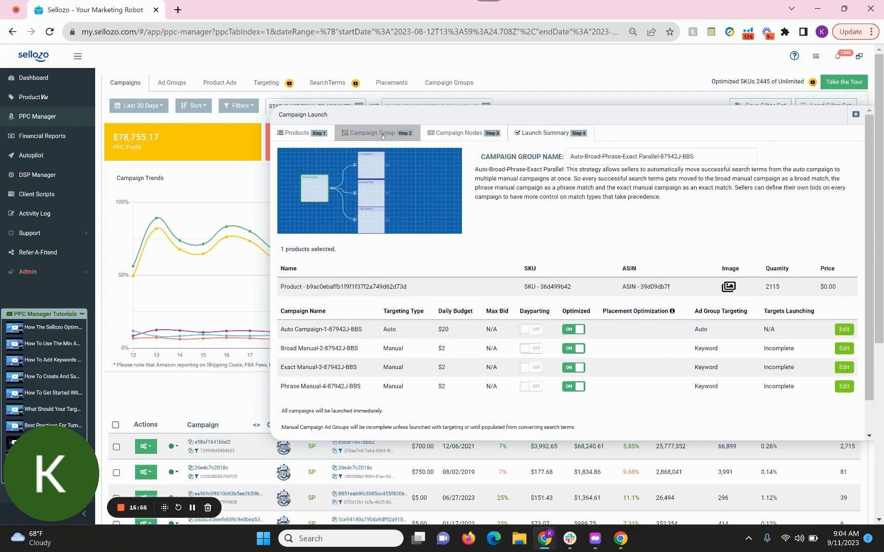
{"action": "left_click", "coordinate": [404, 133]}
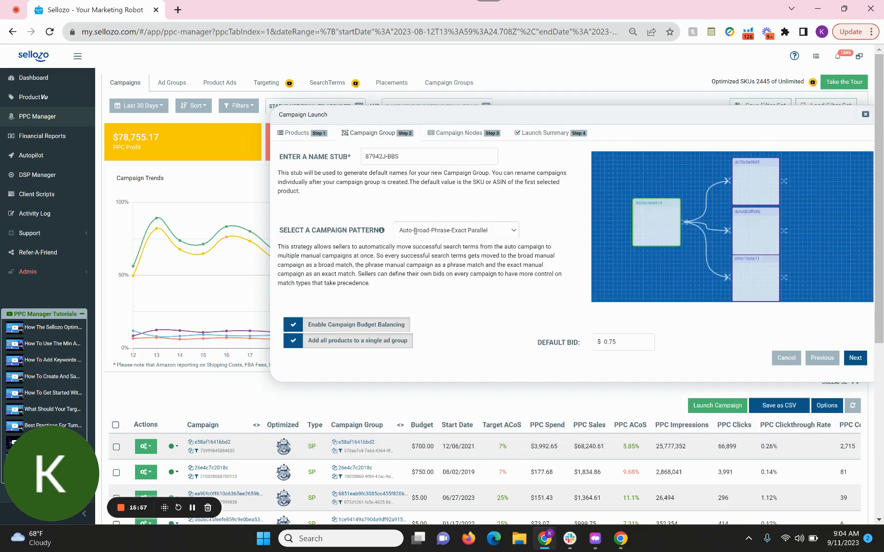
{"action": "left_click", "coordinate": [414, 231]}
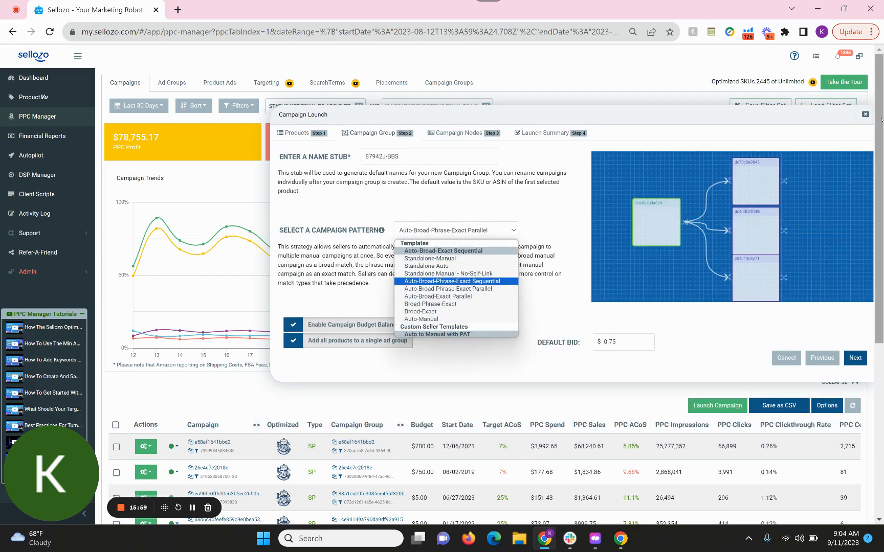
{"action": "left_click", "coordinate": [866, 115]}
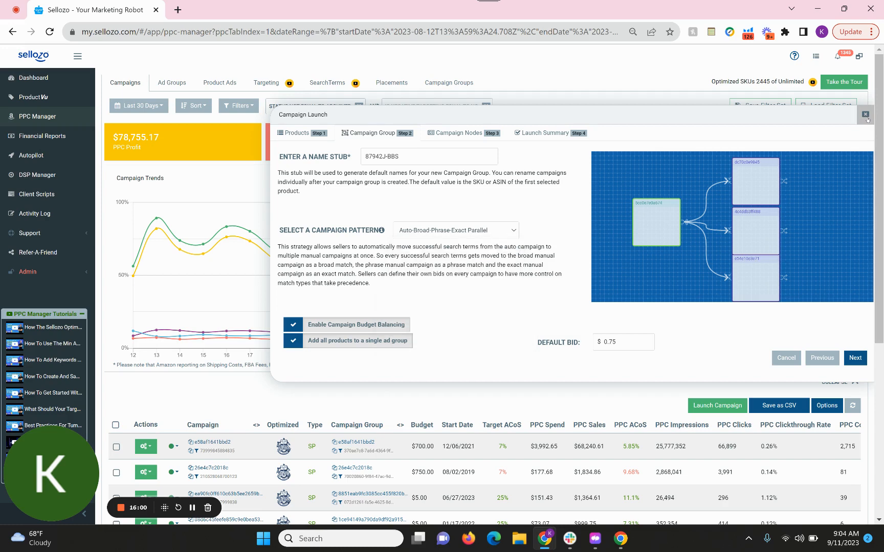
{"action": "left_click", "coordinate": [866, 116]}
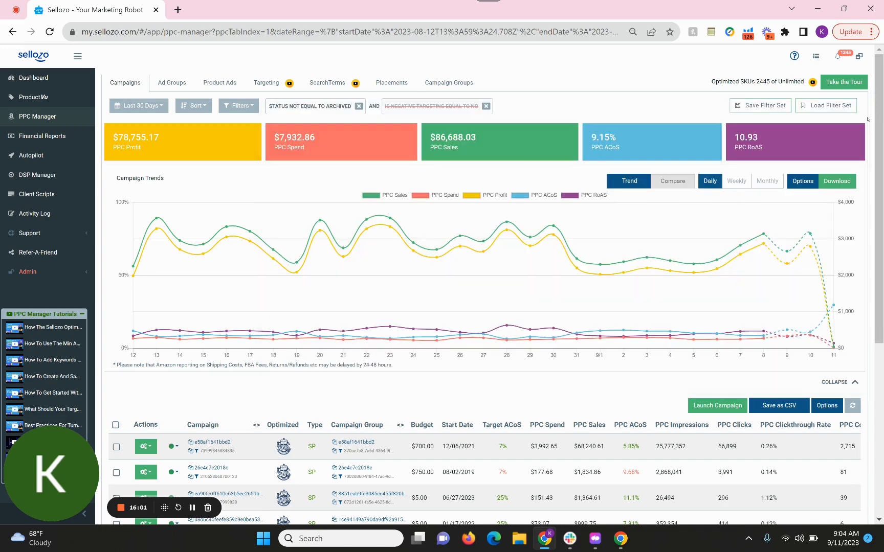
Step: Start a new product group in Autopilot with the parent ASIN The Rosedale Diet and continue to its settings
{"action": "left_click", "coordinate": [39, 156]}
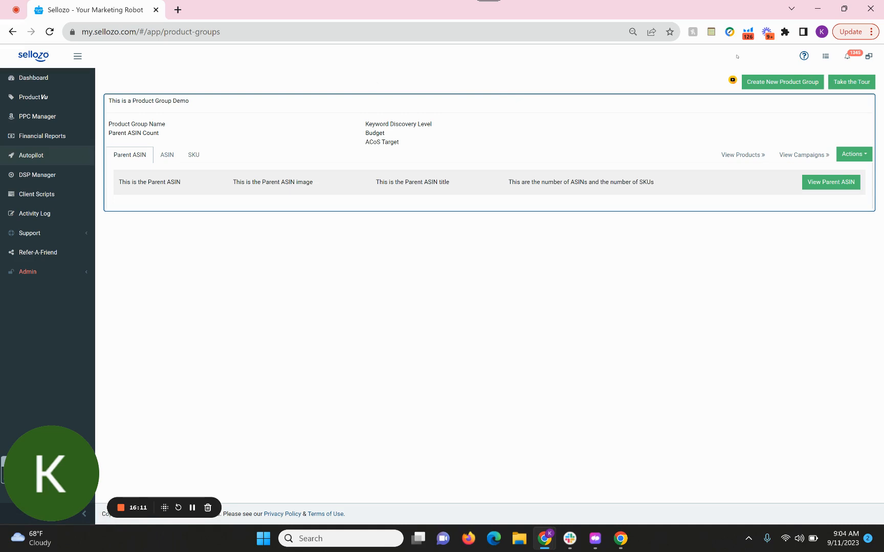
{"action": "left_click", "coordinate": [778, 81]}
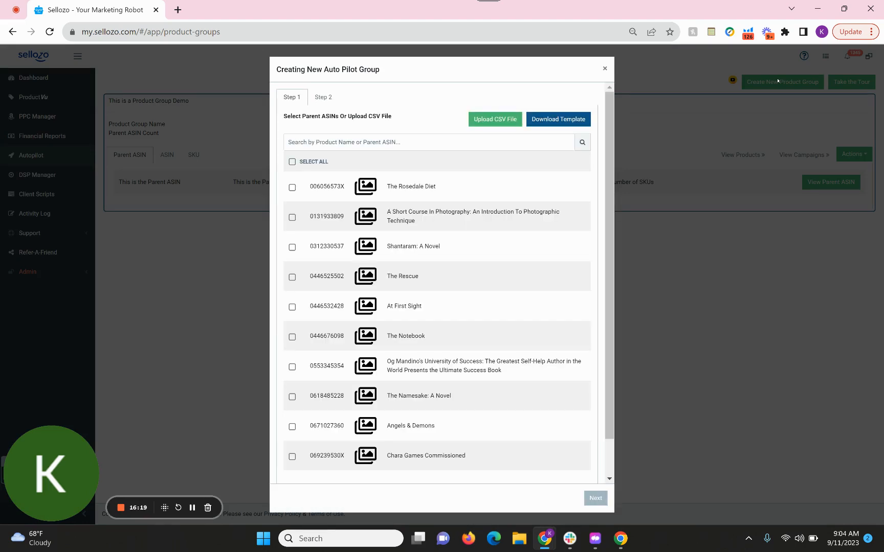
{"action": "left_click", "coordinate": [292, 188]}
{"action": "left_click", "coordinate": [595, 498]}
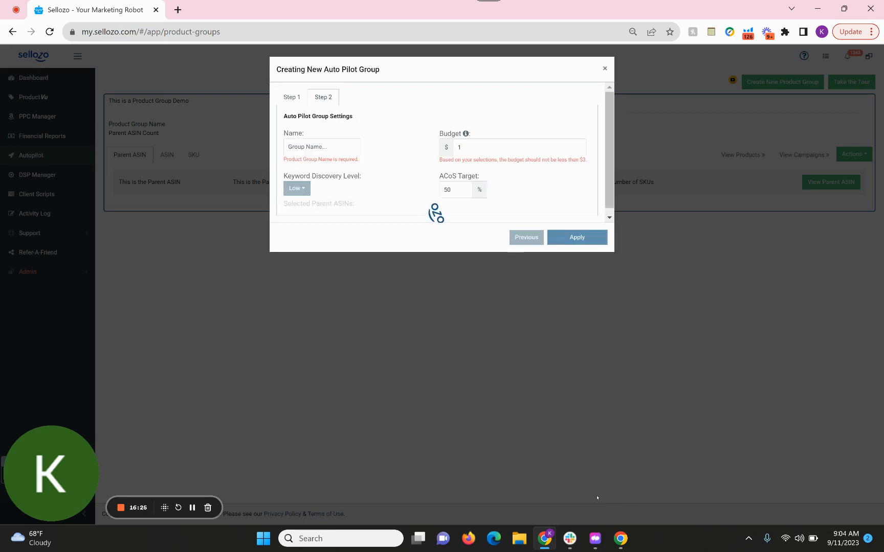
Step: Set the Autopilot group's budget to $1000 and read the budget calculation explanation
{"action": "left_click", "coordinate": [512, 148]}
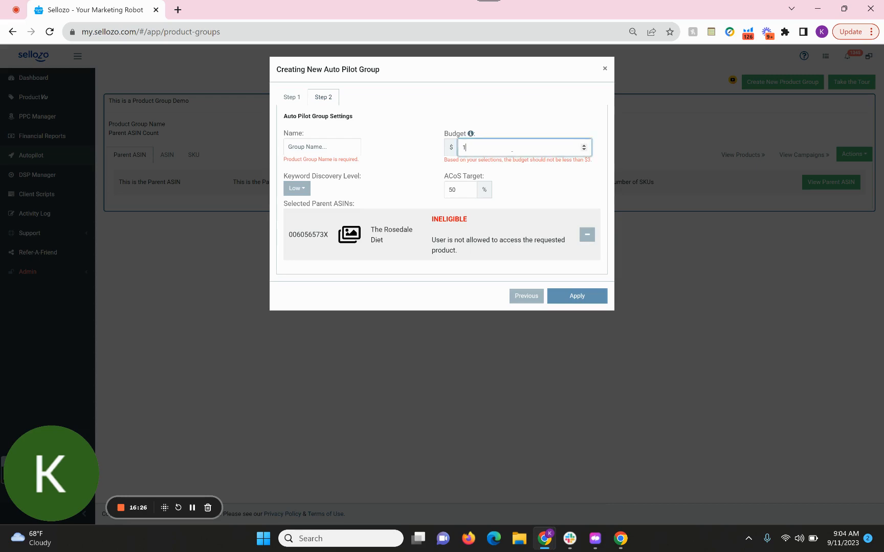
{"action": "type", "text": "00"}
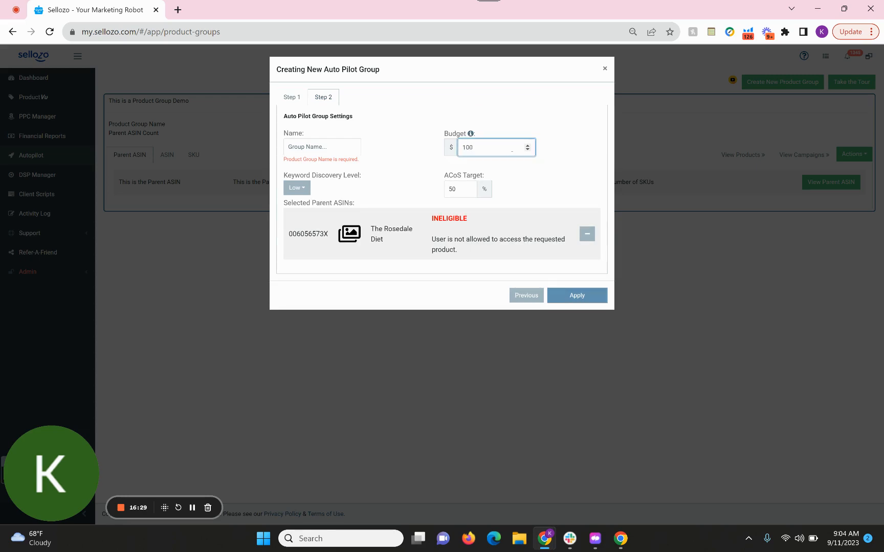
{"action": "type", "text": "0"}
{"action": "left_click", "coordinate": [470, 134]}
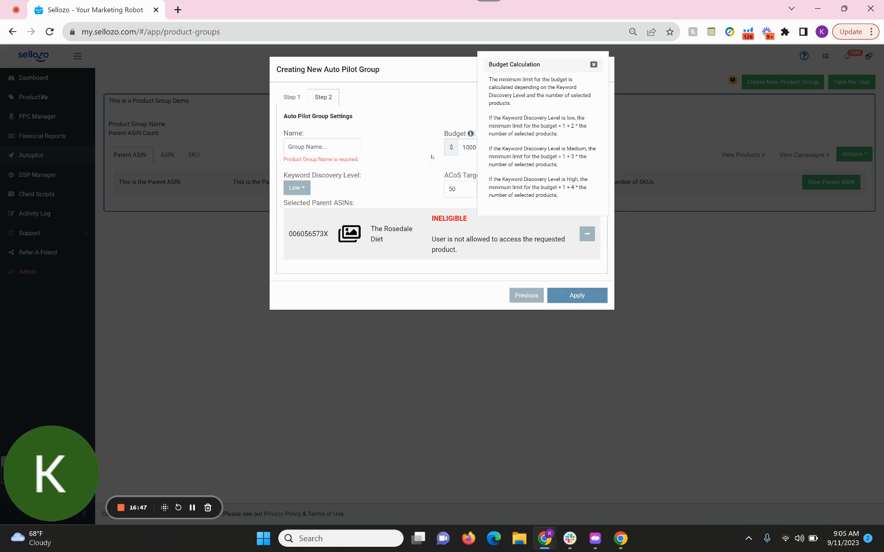
Step: Set the keyword discovery level to High, enter "name" as the group name, and close the Autopilot setup without applying it
{"action": "left_click", "coordinate": [296, 188]}
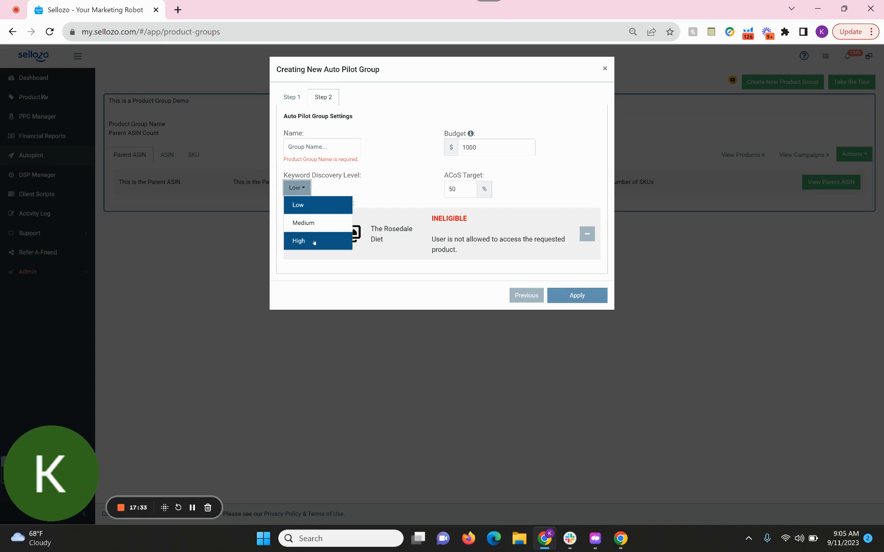
{"action": "left_click", "coordinate": [314, 241]}
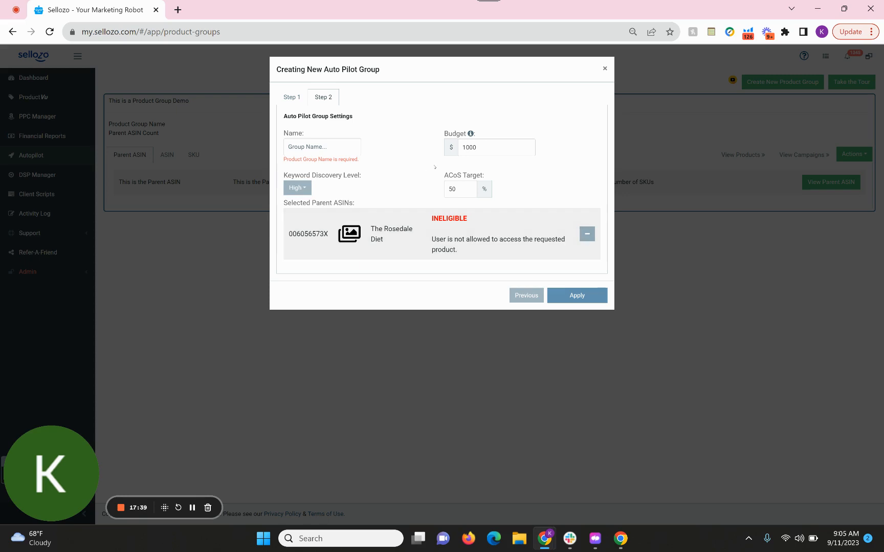
{"action": "left_click", "coordinate": [332, 148]}
{"action": "type", "text": "name"}
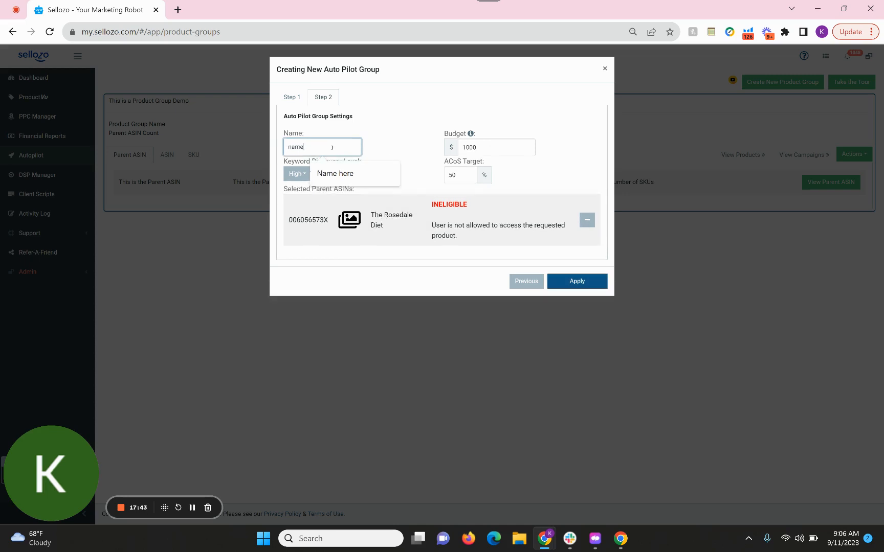
{"action": "left_click", "coordinate": [386, 149]}
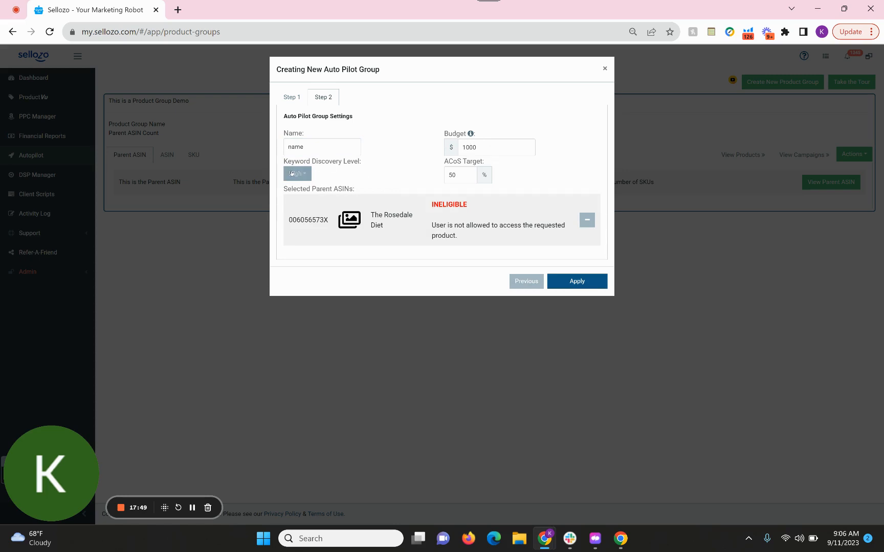
{"action": "left_click", "coordinate": [291, 174]}
{"action": "left_click", "coordinate": [312, 226]}
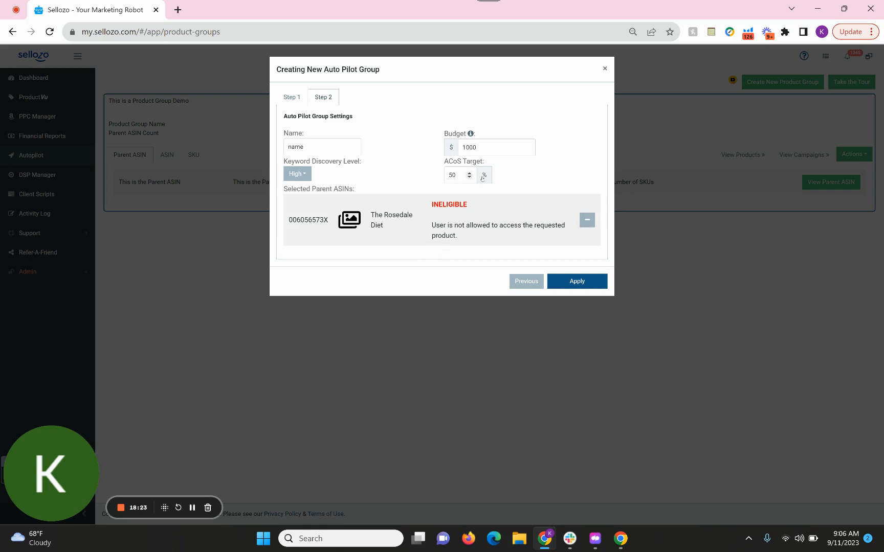
{"action": "left_click", "coordinate": [605, 68]}
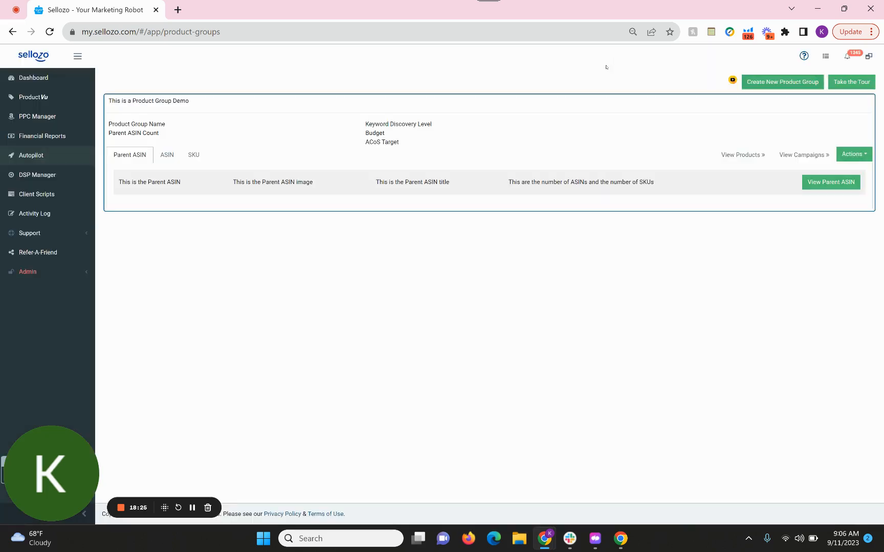
Step: Open the dayparting schedule of the second campaign listed in PPC Manager and read the AI Dayparting explanation
{"action": "left_click", "coordinate": [48, 116]}
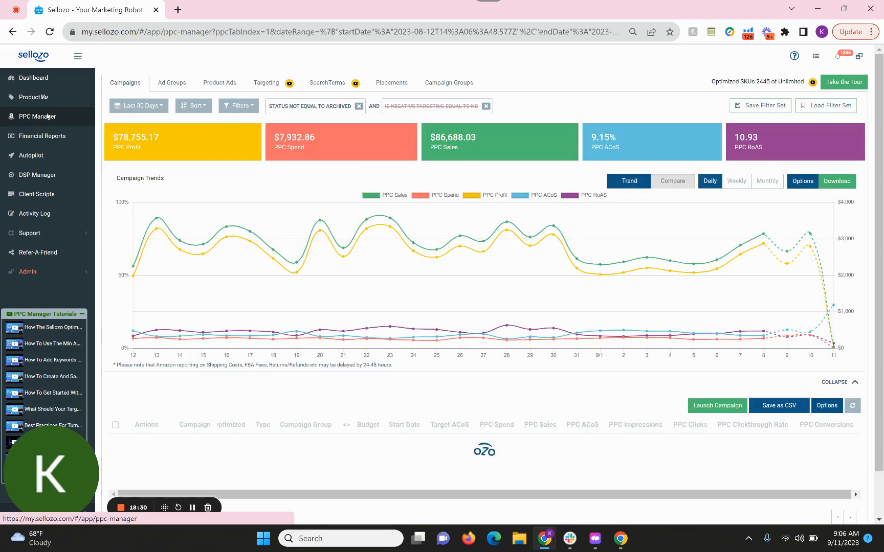
{"action": "scroll", "coordinate": [30, 148], "scroll_direction": "down", "scroll_amount": 5}
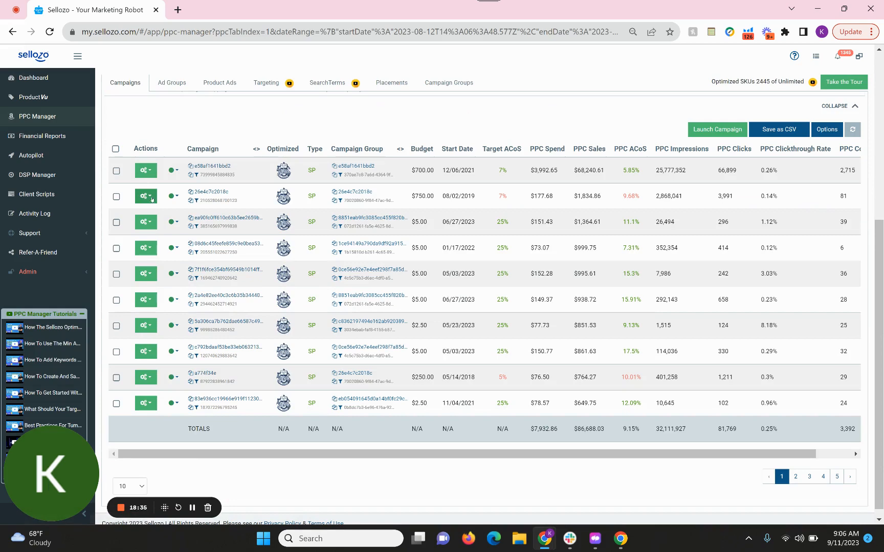
{"action": "left_click", "coordinate": [152, 199]}
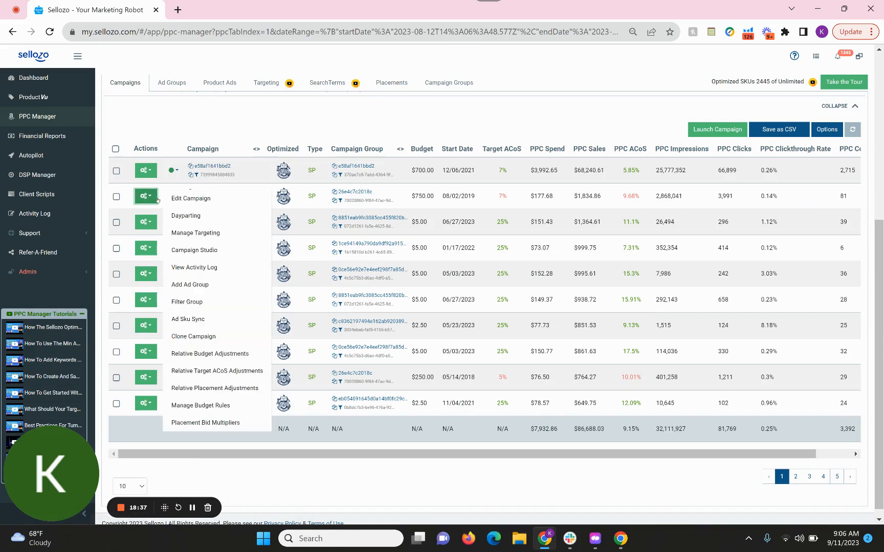
{"action": "left_click", "coordinate": [209, 215]}
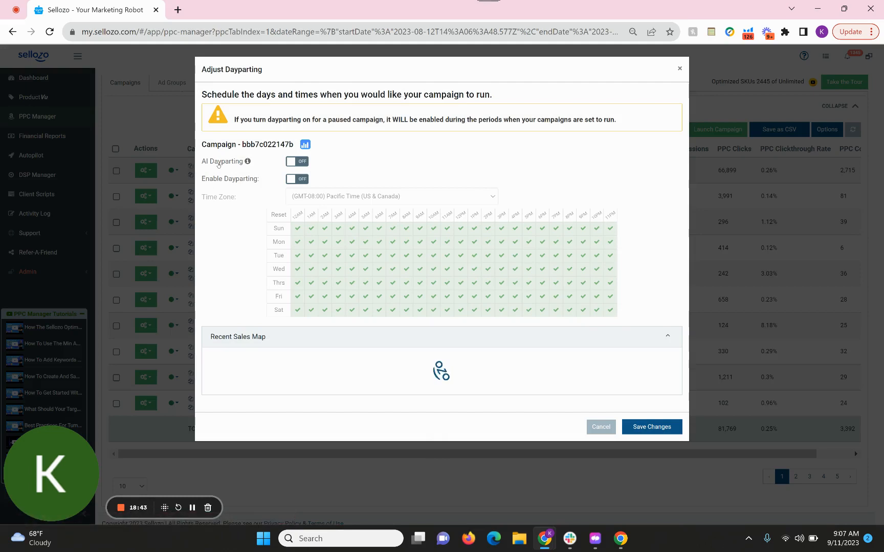
{"action": "left_click", "coordinate": [247, 162]}
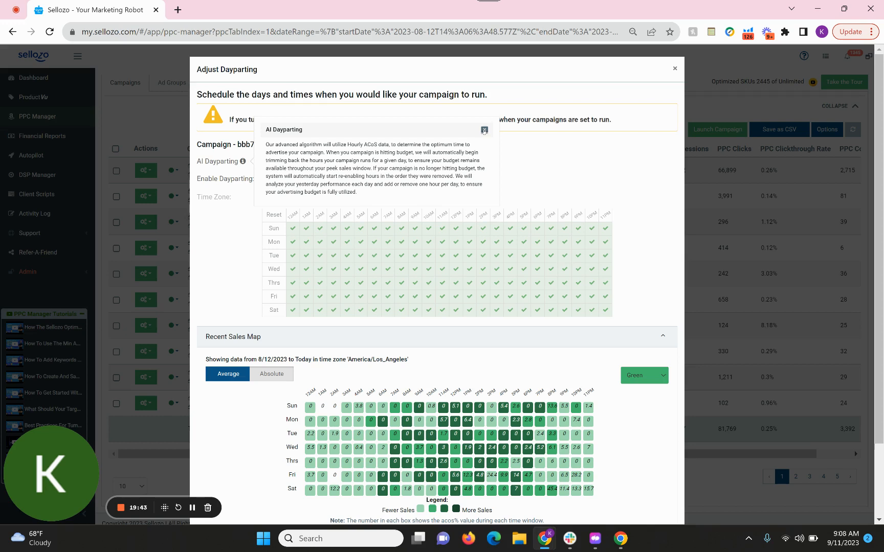
{"action": "left_click", "coordinate": [484, 130]}
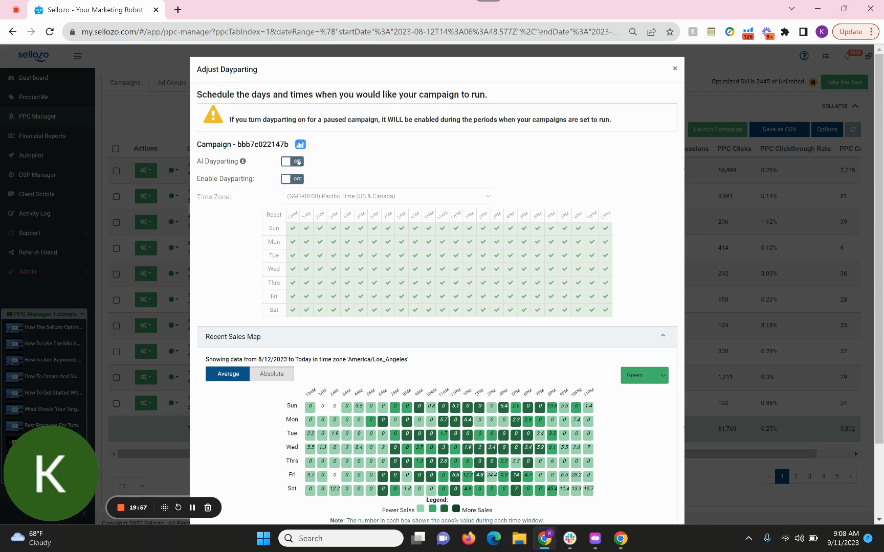
Step: Turn on AI Dayparting for the campaign and exclude Monday 3AM and Wednesday 4AM from the schedule
{"action": "left_click", "coordinate": [299, 162]}
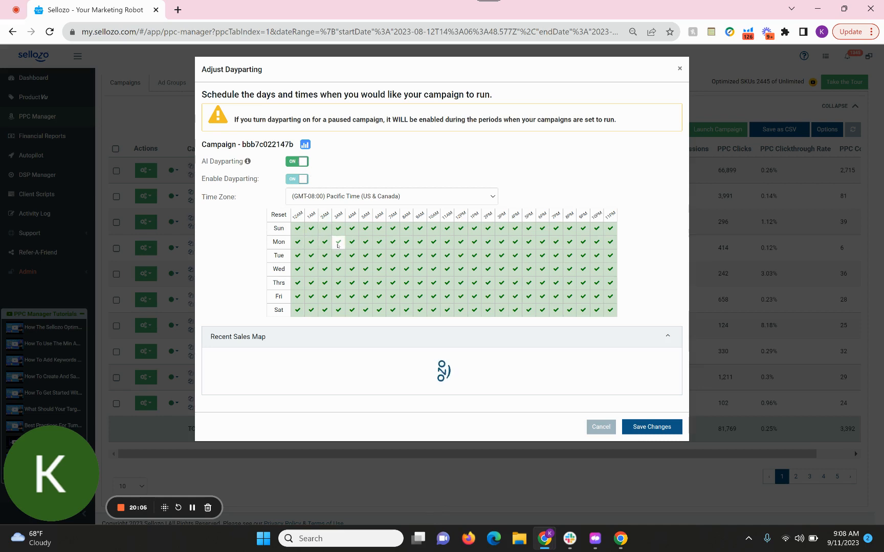
{"action": "left_click", "coordinate": [337, 244]}
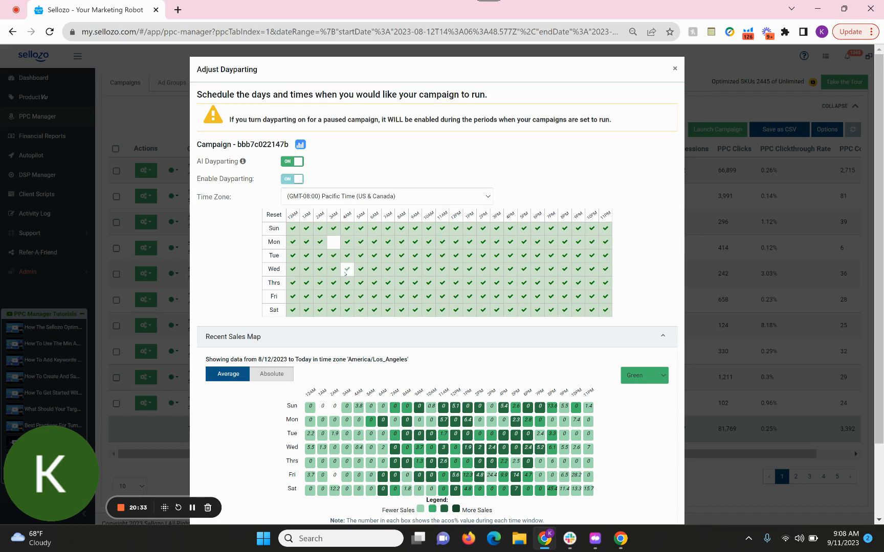
{"action": "left_click", "coordinate": [346, 271]}
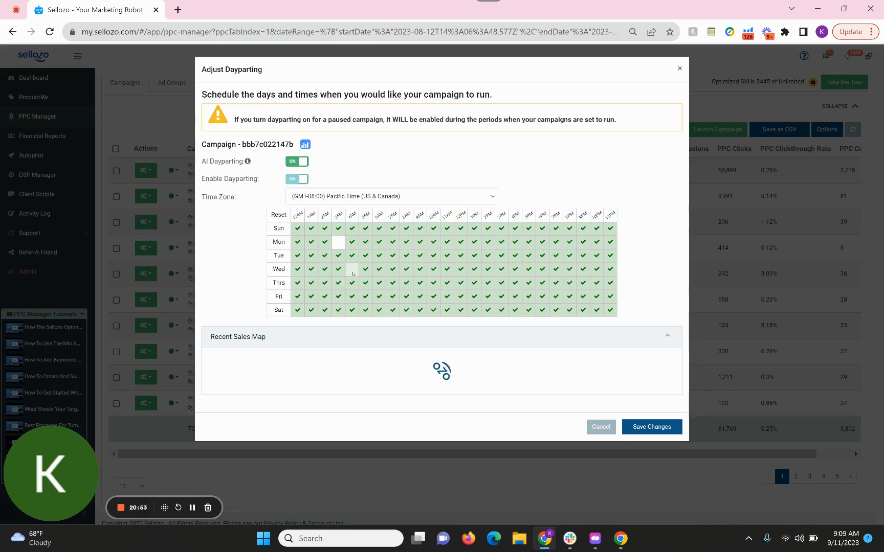
Step: Re-enable the Wednesday 4AM and Monday 3AM hours and close the dayparting schedule without saving changes
{"action": "left_click", "coordinate": [352, 273]}
{"action": "left_click", "coordinate": [353, 273]}
{"action": "left_click", "coordinate": [352, 273]}
{"action": "left_click", "coordinate": [353, 274]}
{"action": "left_click", "coordinate": [353, 271]}
{"action": "left_click", "coordinate": [336, 241]}
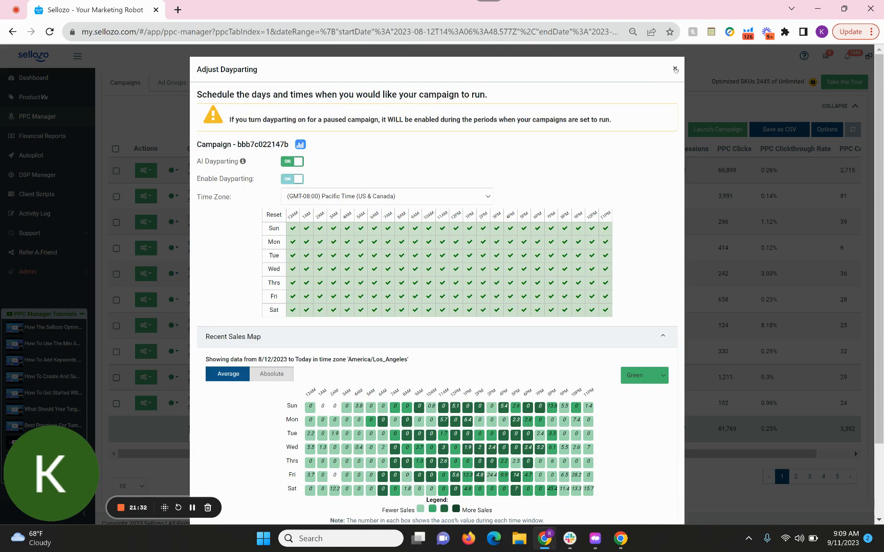
{"action": "left_click", "coordinate": [675, 69]}
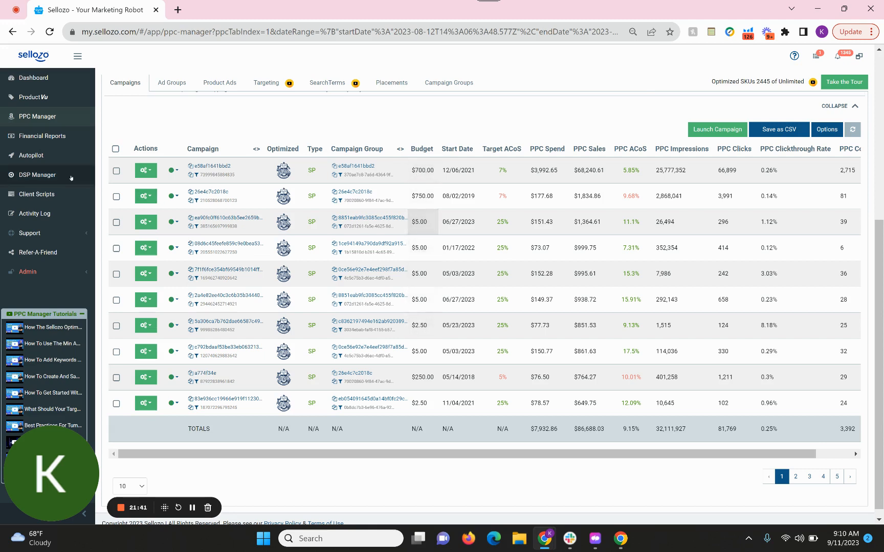
Step: Revisit the Autopilot and PPC Manager pages, and review the Financial Reports overview
{"action": "left_click", "coordinate": [43, 153]}
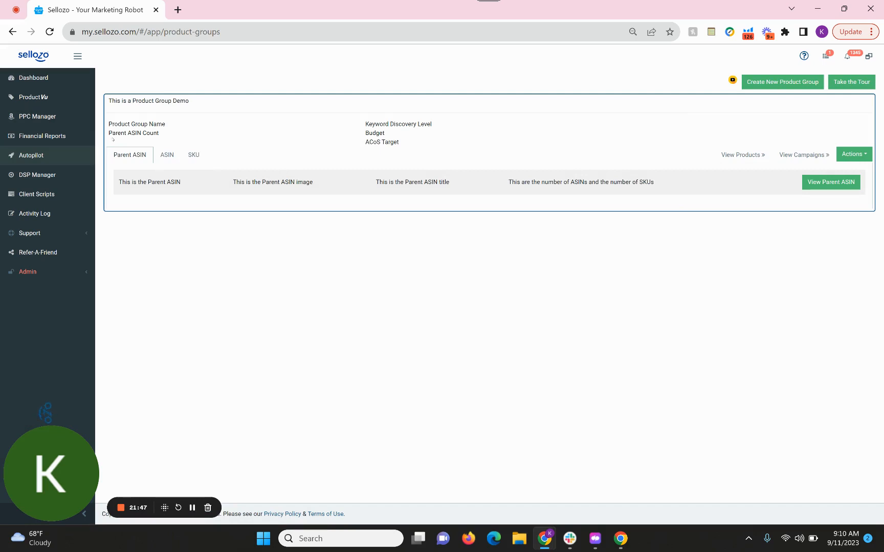
{"action": "left_click", "coordinate": [55, 119]}
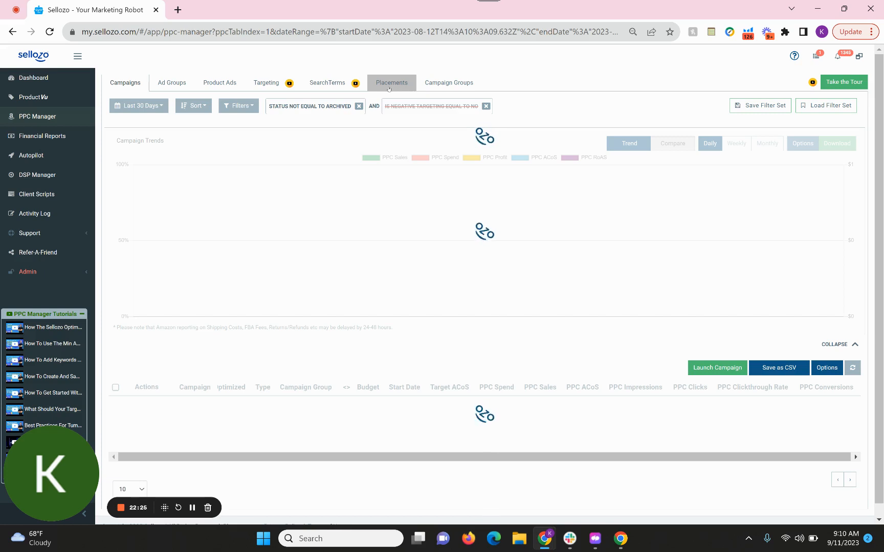
{"action": "left_click", "coordinate": [42, 137]}
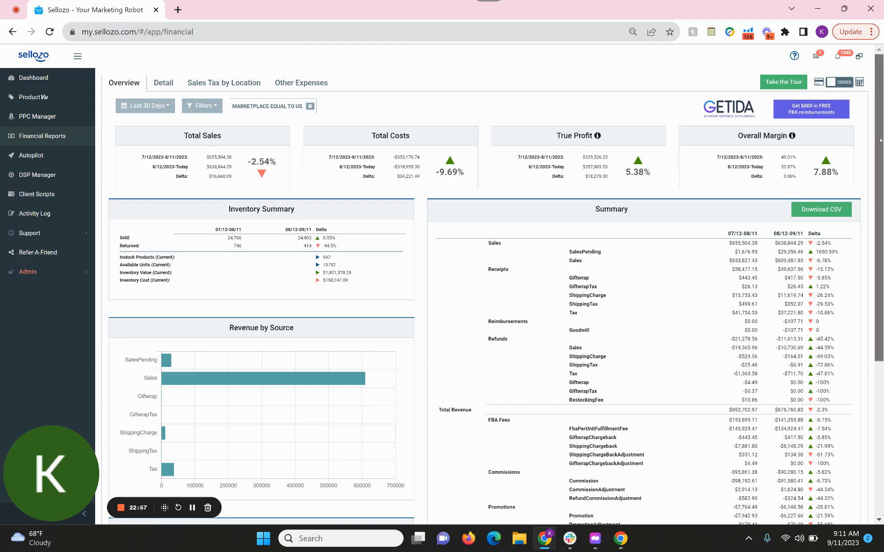
{"action": "left_click_drag", "start_coordinate": [880, 140], "coordinate": [866, 184]}
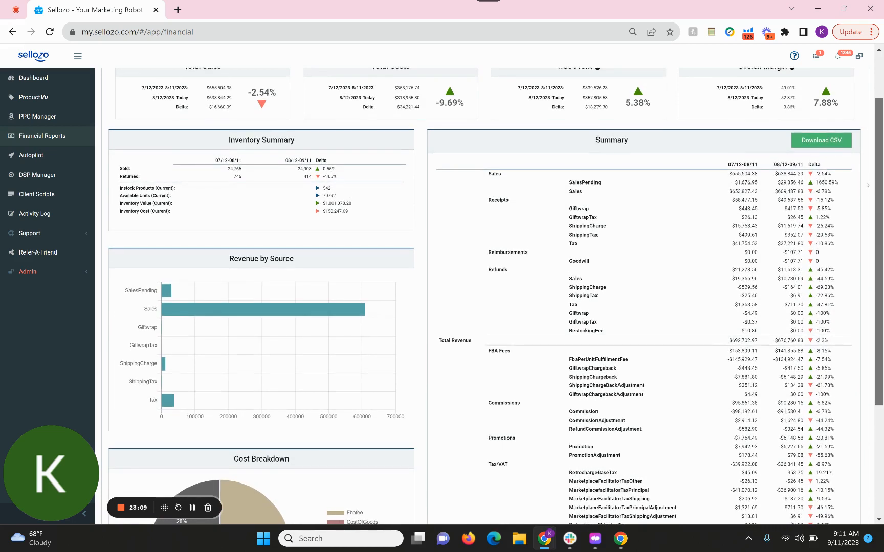
{"action": "left_click_drag", "start_coordinate": [866, 184], "coordinate": [867, 141]}
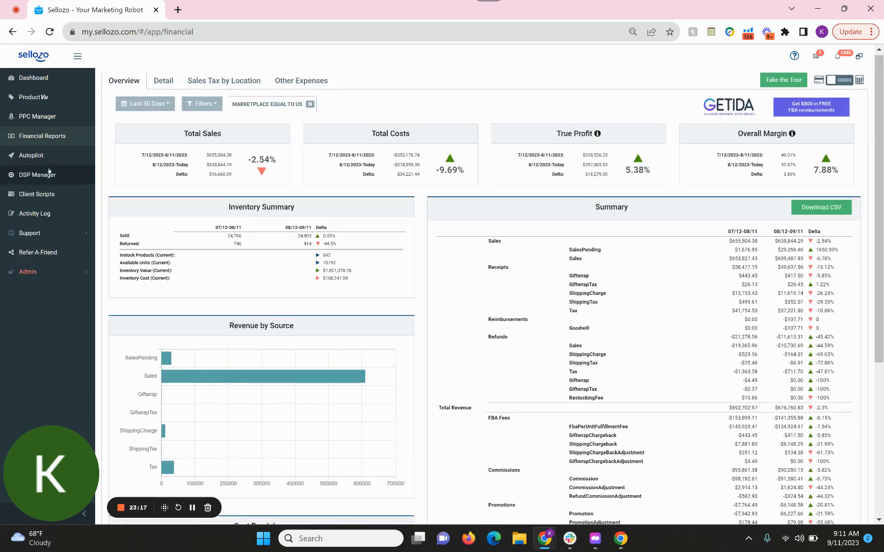
Step: Open Client Scripts and look at the actions available for creating and uploading scripts
{"action": "left_click", "coordinate": [47, 194]}
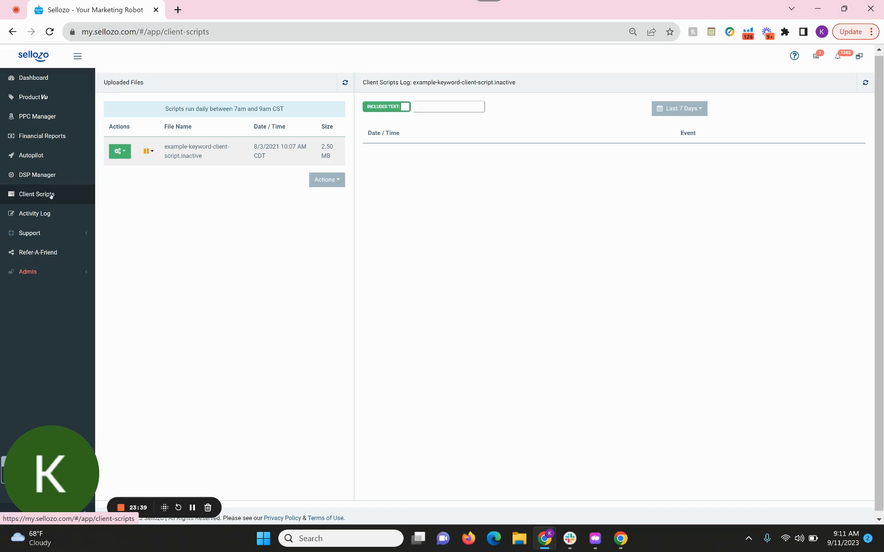
{"action": "left_click", "coordinate": [339, 183]}
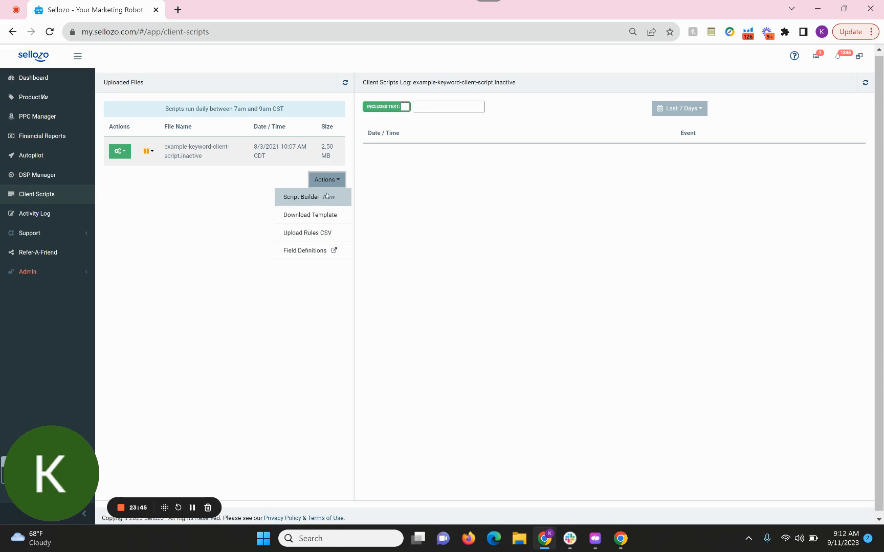
Step: Review the Script Builder form without saving a script, and check the Client Scripts actions and the example keyword script's status options
{"action": "left_click", "coordinate": [327, 197]}
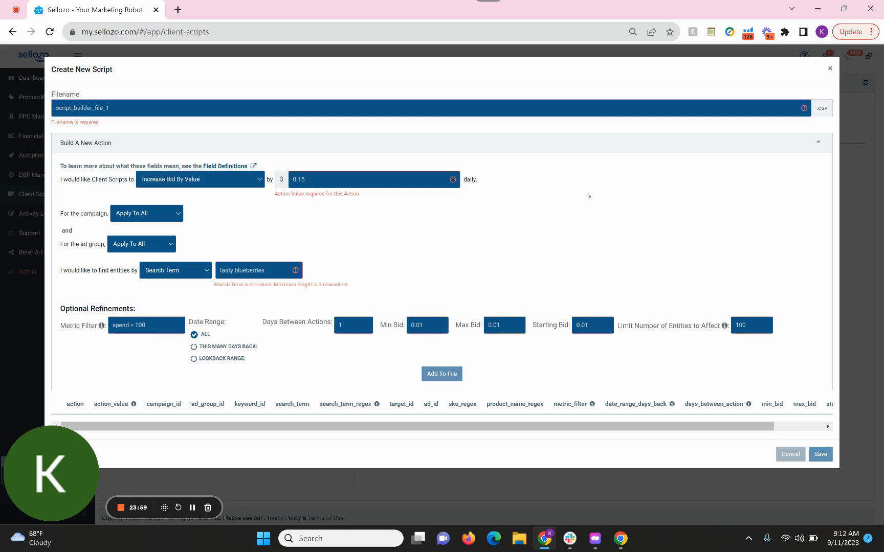
{"action": "left_click", "coordinate": [830, 69]}
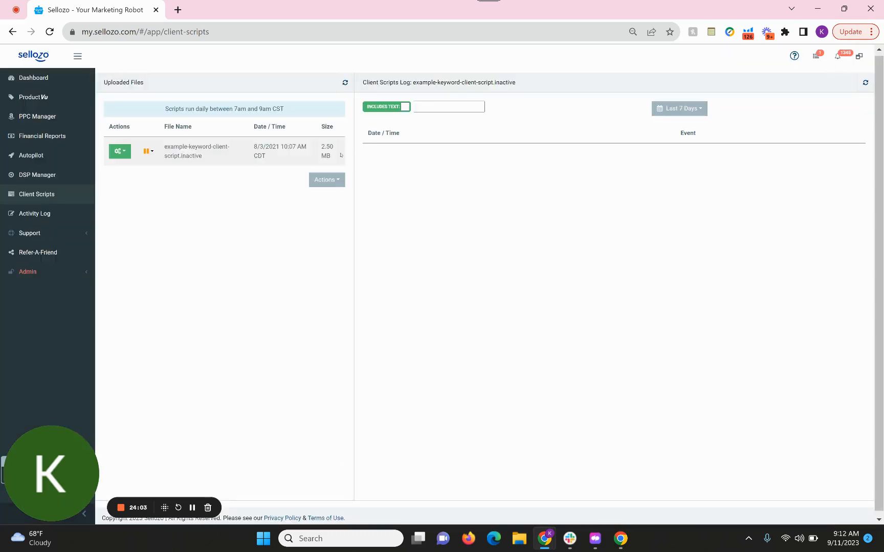
{"action": "left_click", "coordinate": [330, 181]}
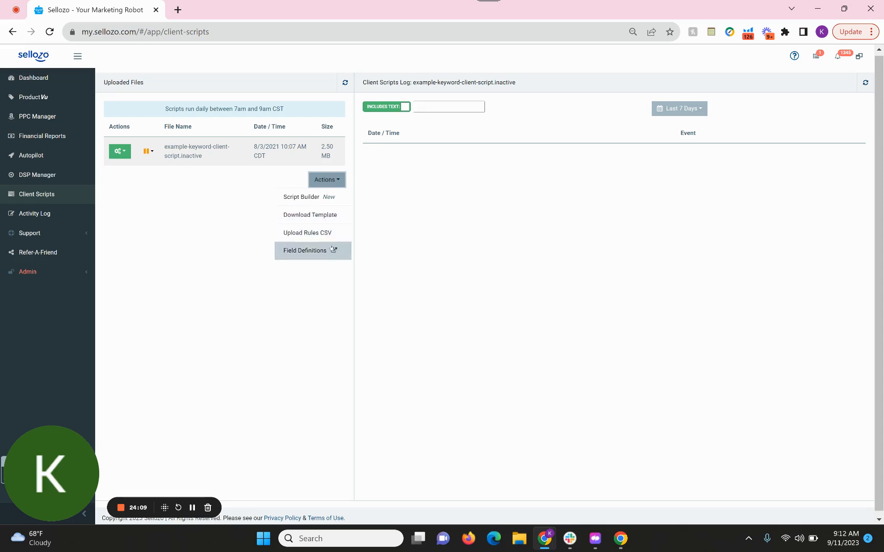
{"action": "left_click", "coordinate": [329, 288]}
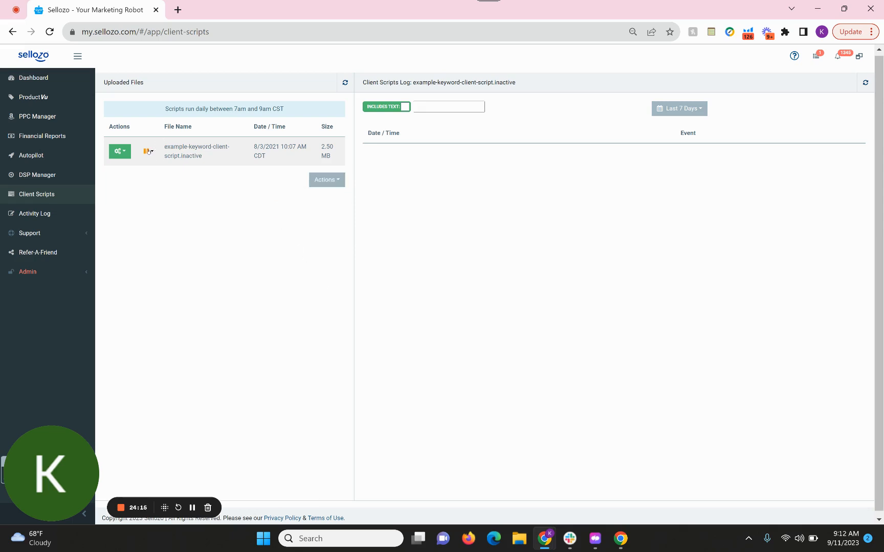
{"action": "left_click", "coordinate": [152, 147]}
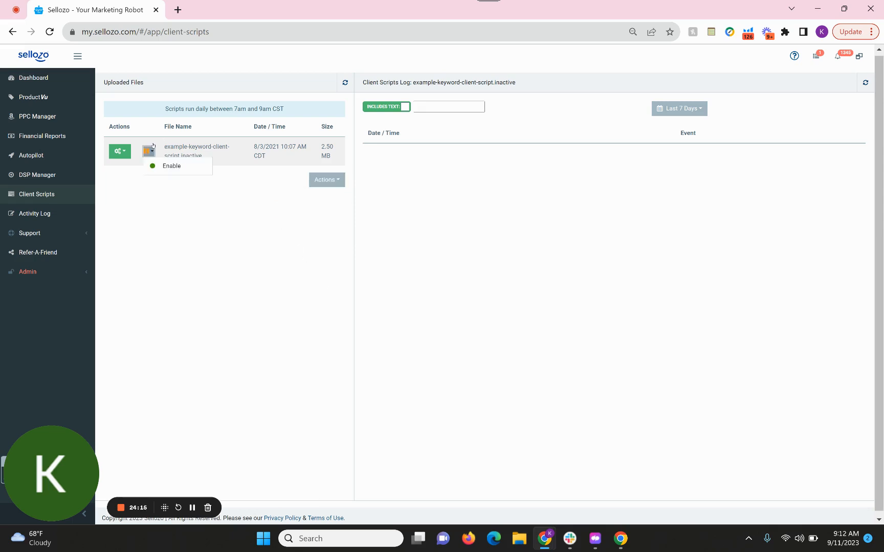
{"action": "left_click", "coordinate": [260, 222]}
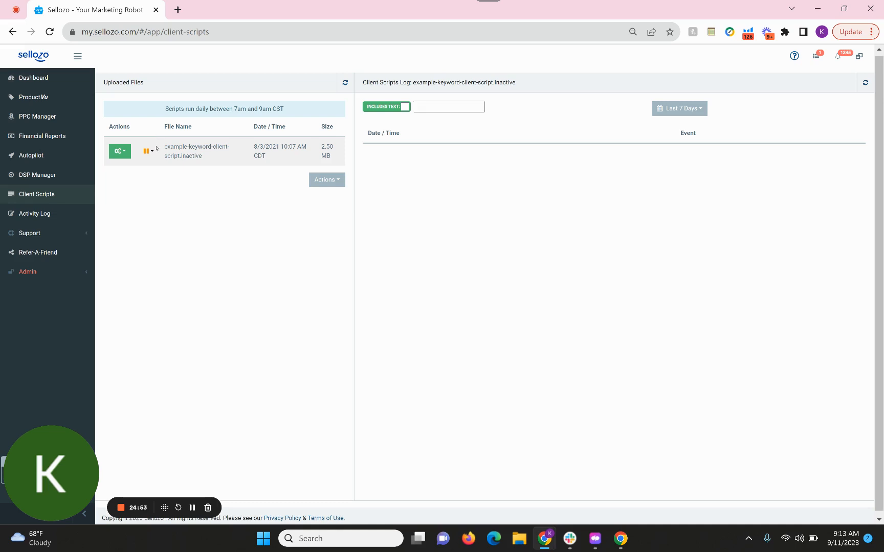
Step: Review the Activity Log and the Support options, and revisit the PPC Manager and Dashboard pages
{"action": "left_click", "coordinate": [38, 217]}
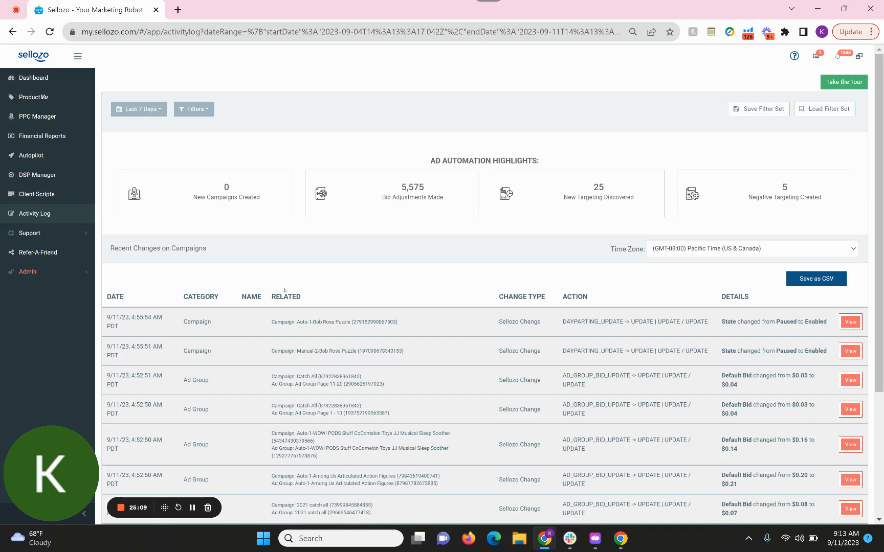
{"action": "left_click", "coordinate": [59, 236]}
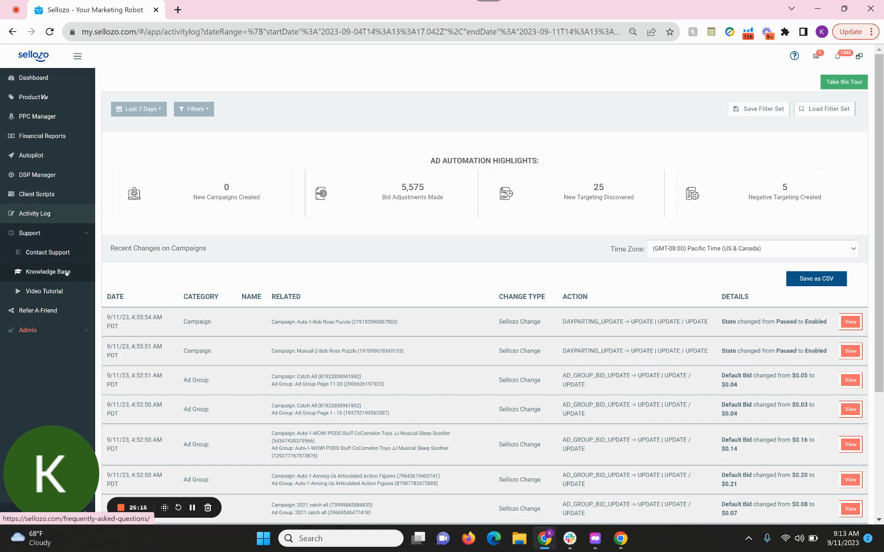
{"action": "left_click", "coordinate": [44, 116]}
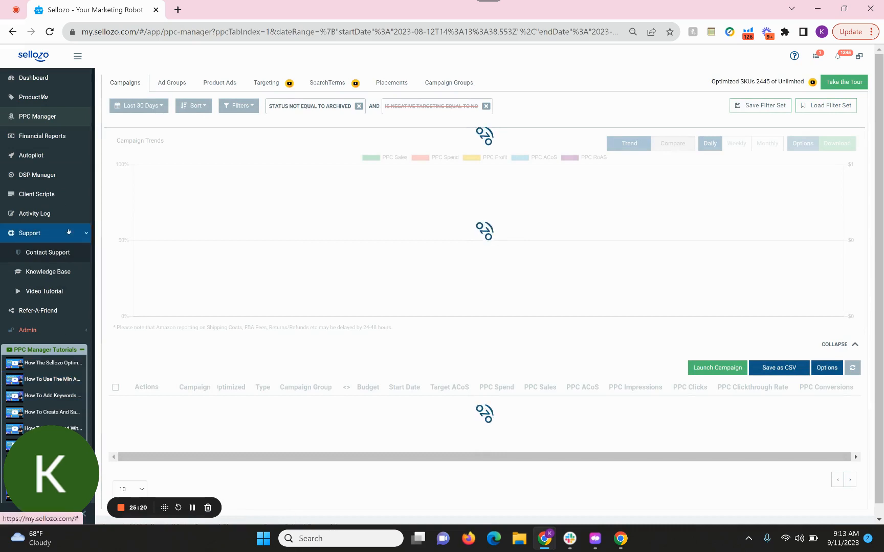
{"action": "left_click", "coordinate": [55, 96]}
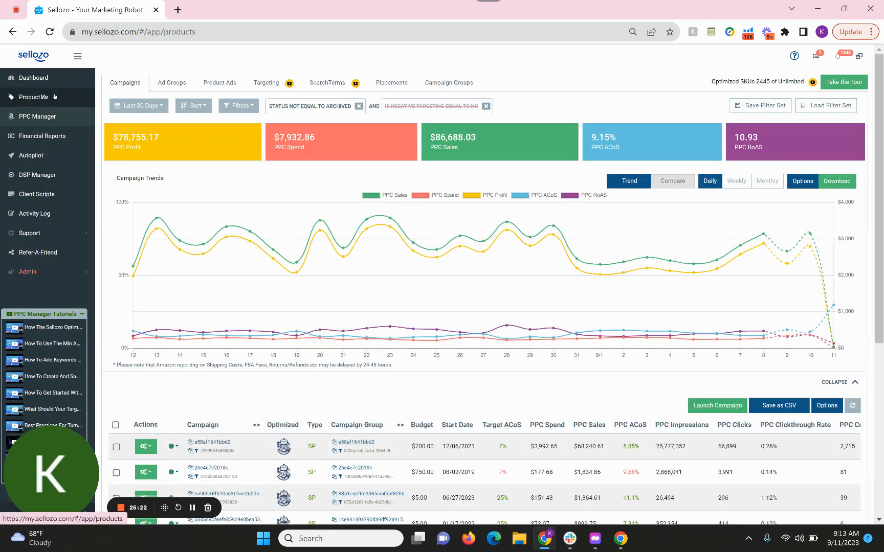
{"action": "left_click", "coordinate": [63, 78]}
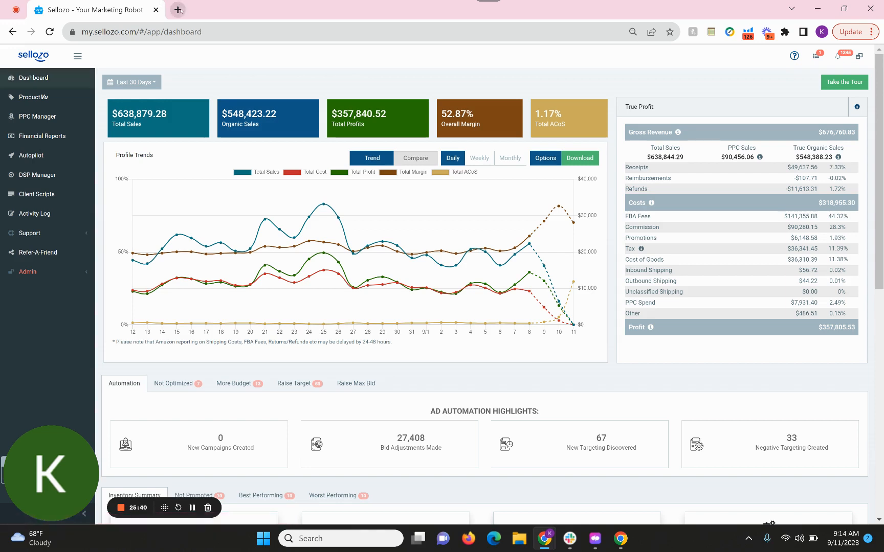
Step: Open the sellozo.com homepage in a new browser tab to view the demo request option, and return to the Dashboard
{"action": "left_click", "coordinate": [178, 10]}
{"action": "type", "text": "sel"}
{"action": "key", "text": "Return"}
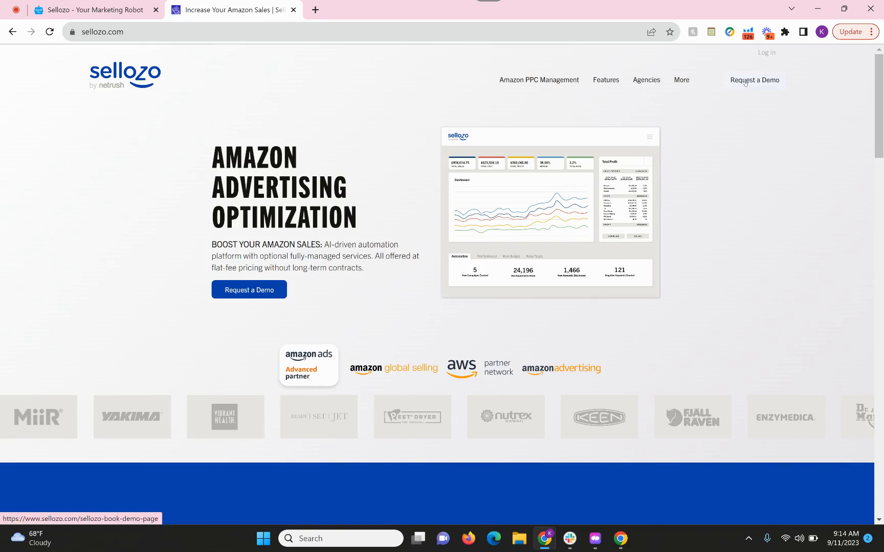
{"action": "left_click", "coordinate": [99, 9]}
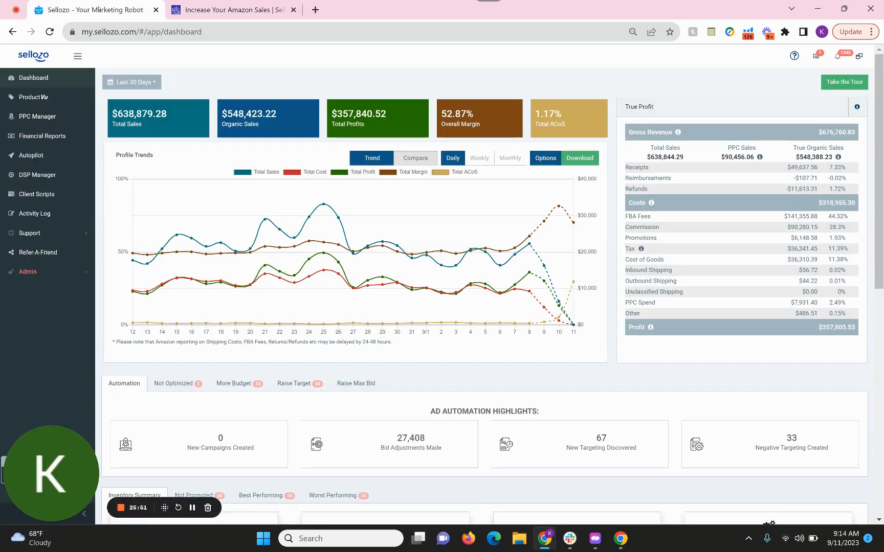